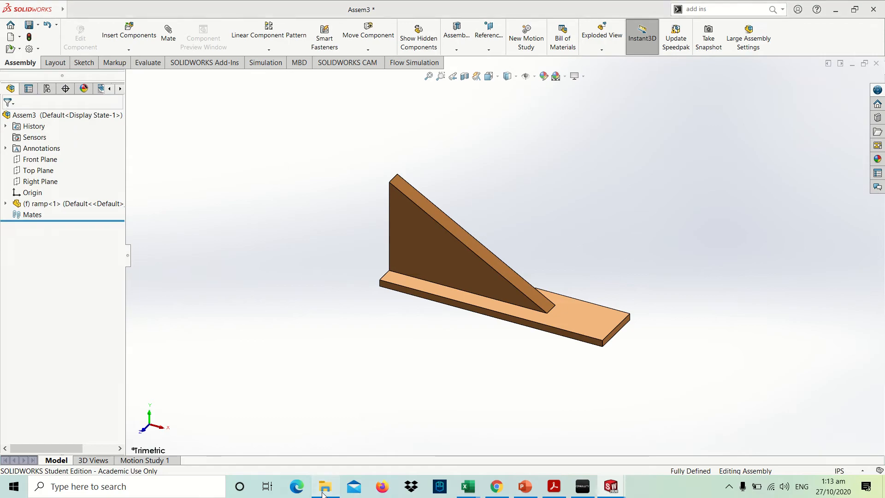
# Step: Insert the roller part from the motion analysis folder into the assembly, placing it beside the ramp's base
pyautogui.click(842, 8)
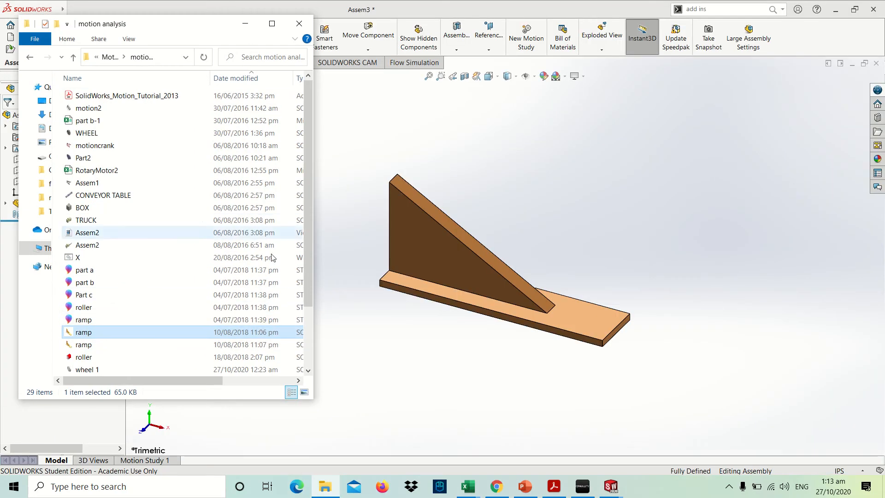
pyautogui.moveTo(121, 356); pyautogui.dragTo(469, 320)
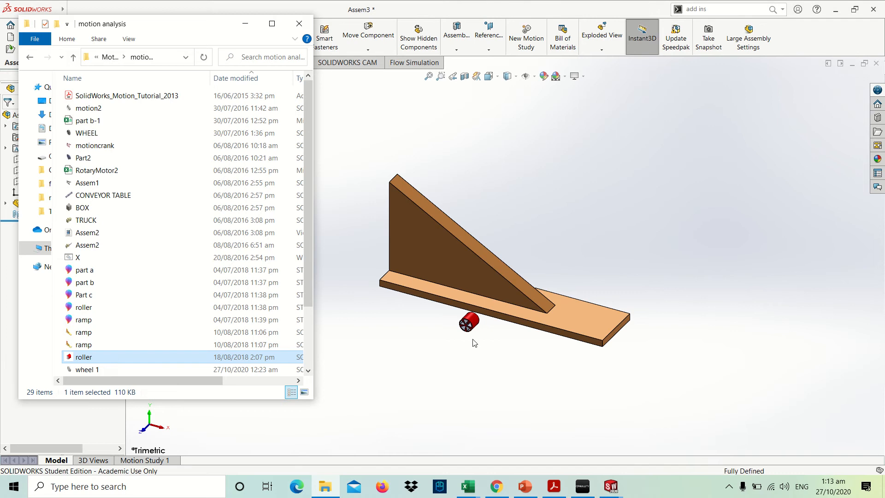
pyautogui.press('f')
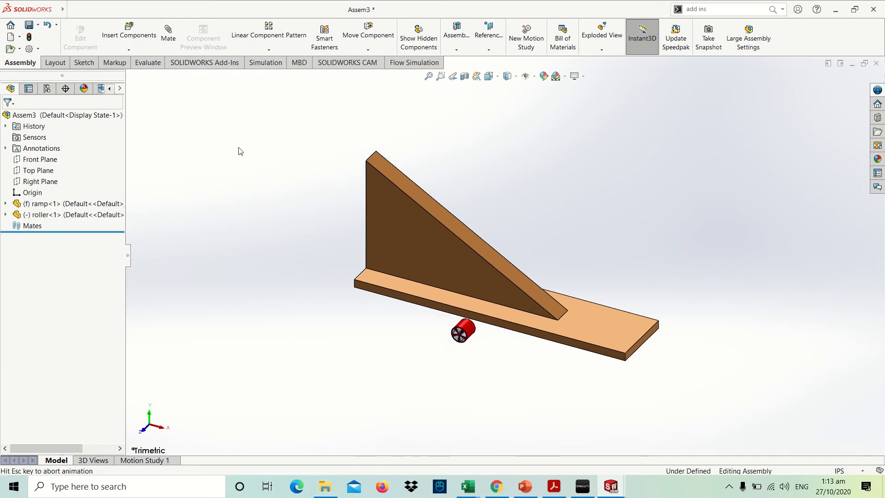
# Step: Move the roller into the open space just above the middle of the ramp's sloped face
pyautogui.moveTo(456, 347); pyautogui.dragTo(494, 187)
pyautogui.click(553, 222)
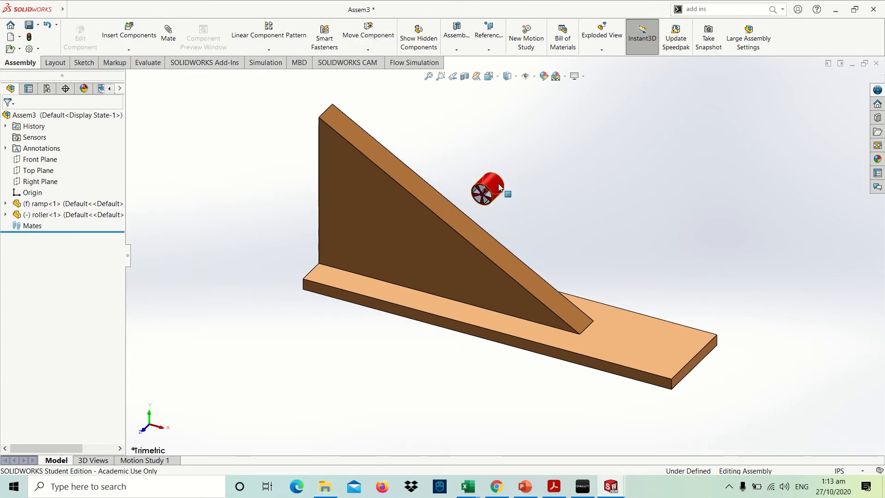
pyautogui.click(437, 205)
pyautogui.click(542, 222)
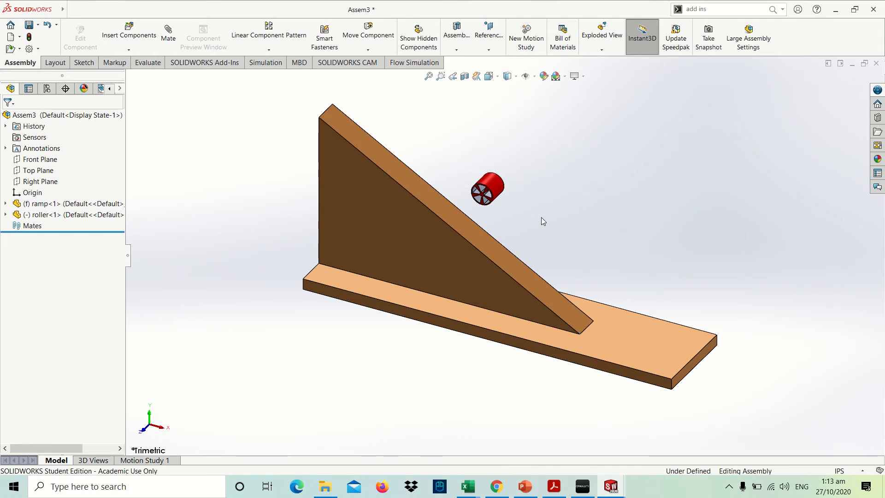
# Step: Switch to the motion tutorial PDF in Acrobat Reader, read the roller mate instructions on page 23, and return to SolidWorks
pyautogui.hotkey('alt', 'Tab')
pyautogui.click(438, 427)
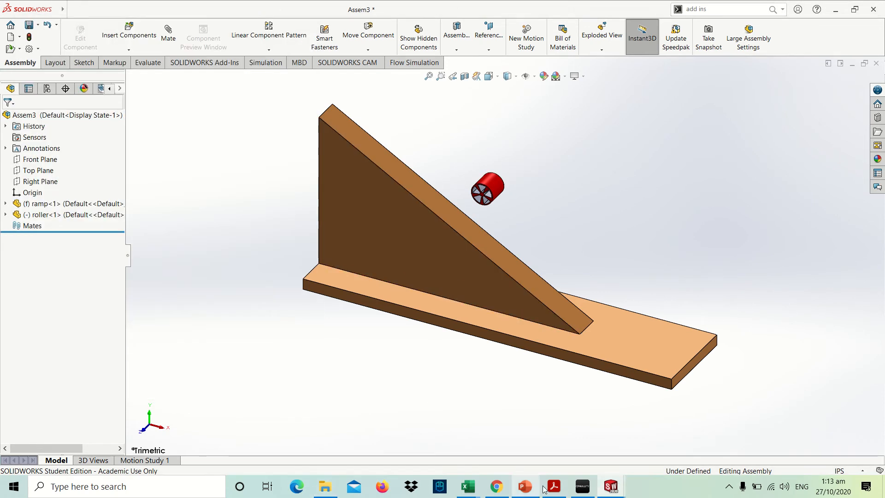
pyautogui.click(549, 488)
pyautogui.scroll(-5, 406, 347)
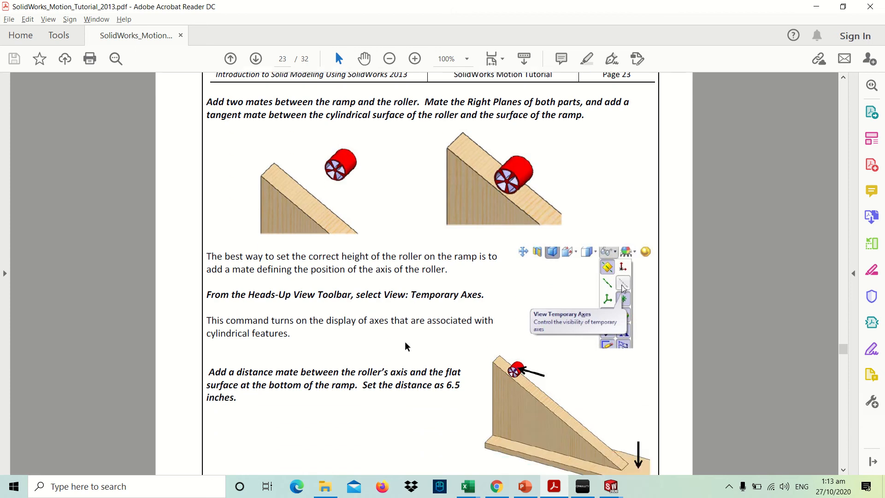
pyautogui.scroll(-1, 406, 347)
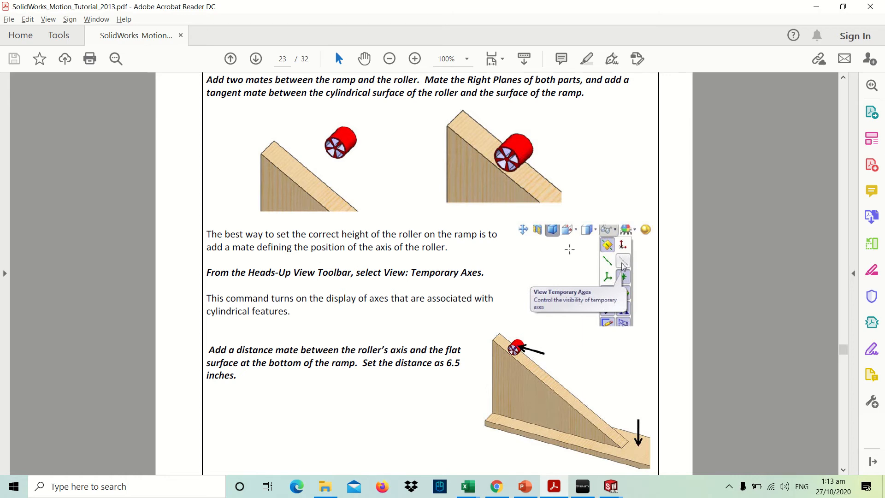
pyautogui.hotkey('alt', 'Tab')
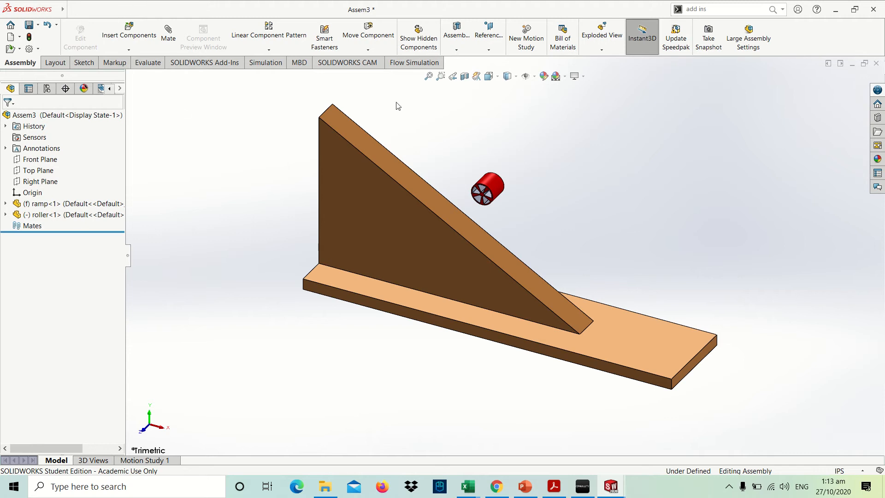
pyautogui.click(71, 11)
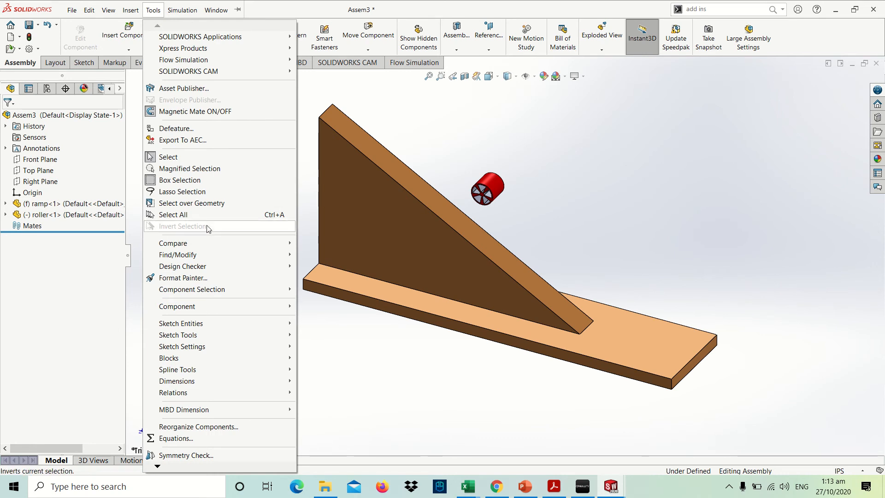
pyautogui.moveTo(231, 326)
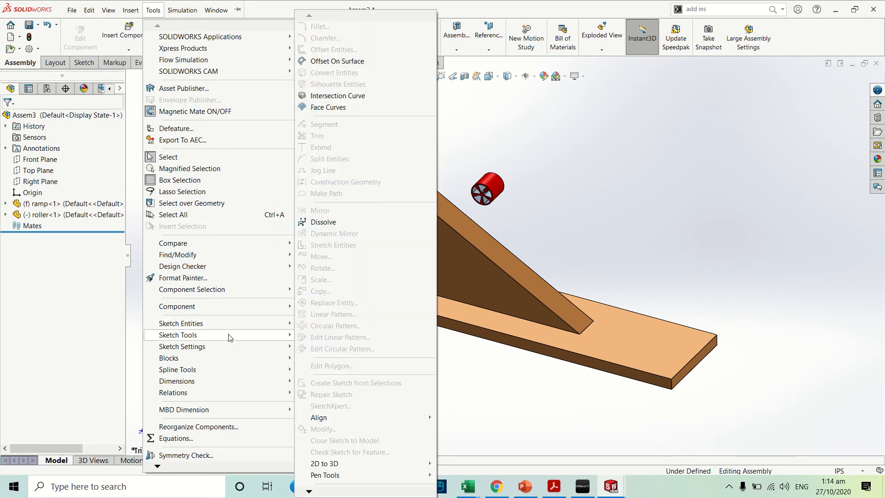
pyautogui.click(480, 211)
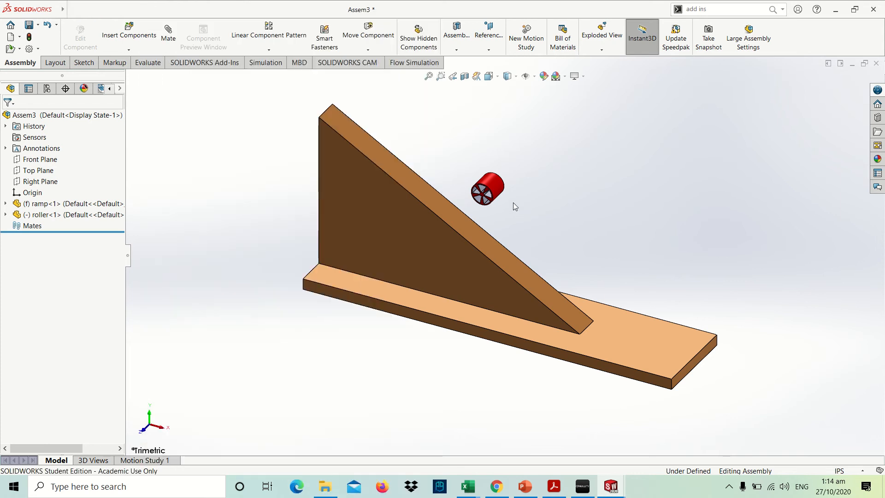
pyautogui.press('space')
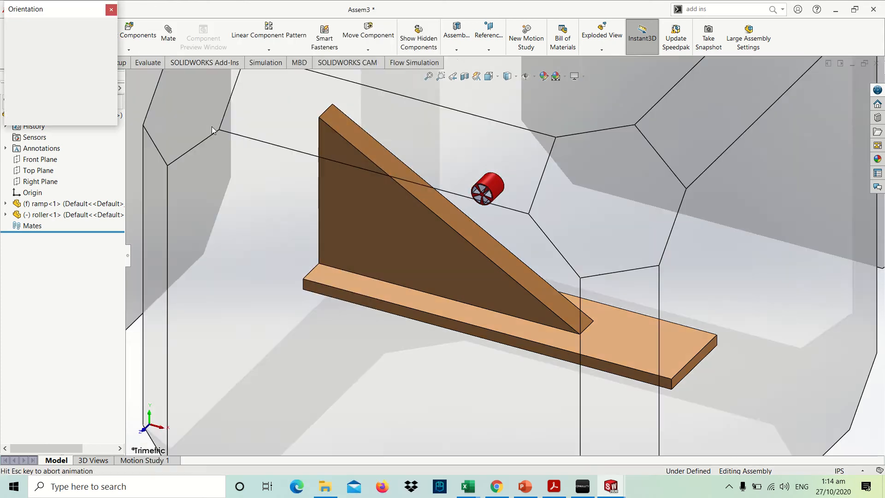
pyautogui.click(600, 304)
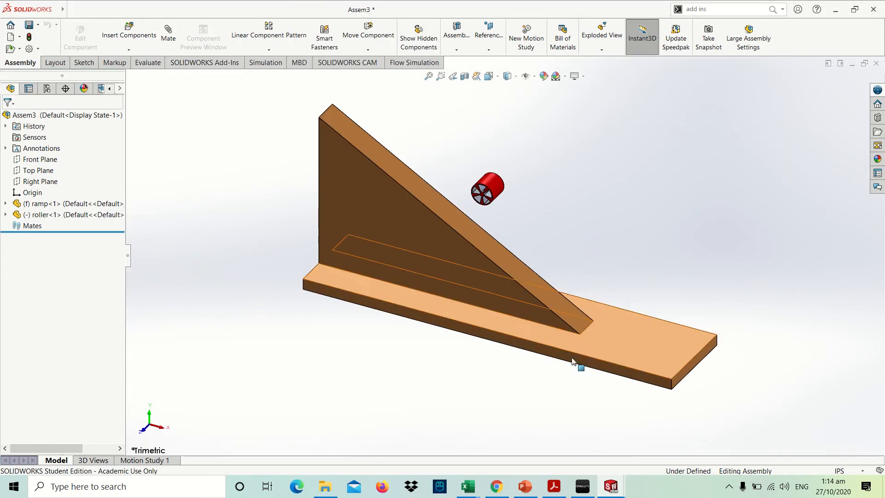
# Step: Recheck the temporary axes instruction in the Acrobat Reader tutorial and return to the SolidWorks assembly
pyautogui.click(548, 482)
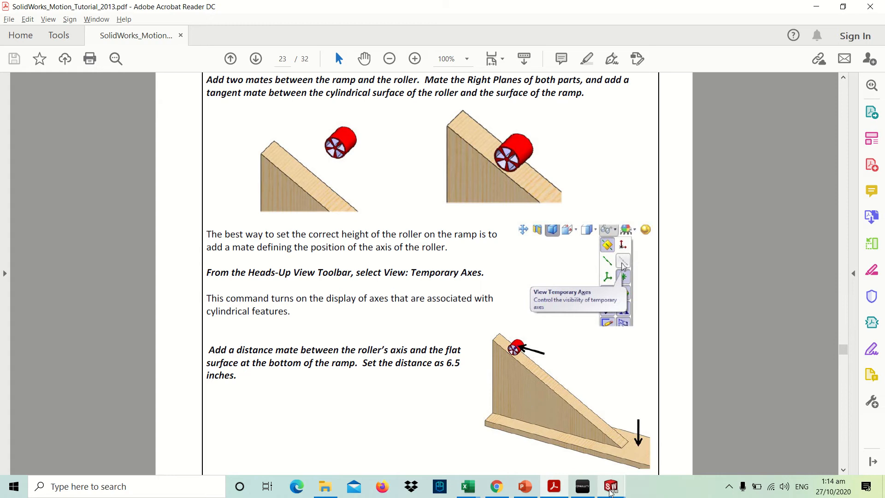
pyautogui.click(611, 489)
pyautogui.click(654, 440)
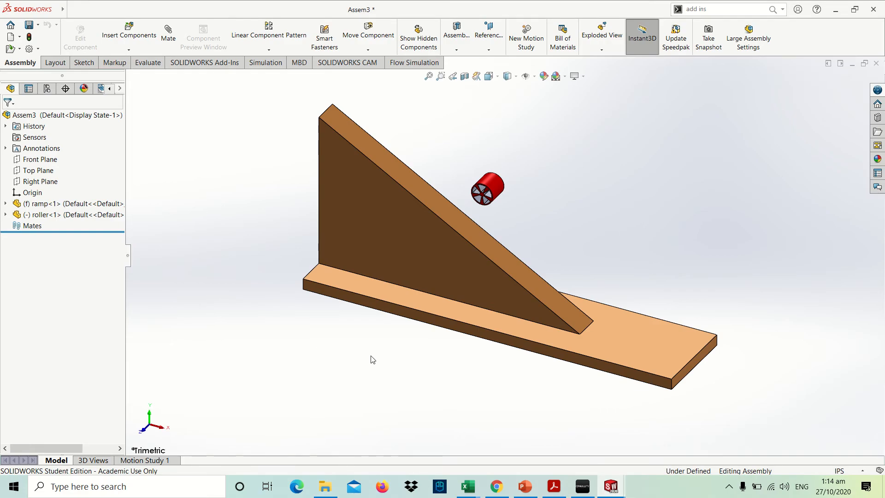
# Step: Save the assembly as ramper in the CFD folder, including the modified ramp and roller parts
pyautogui.hotkey('ctrl', 's')
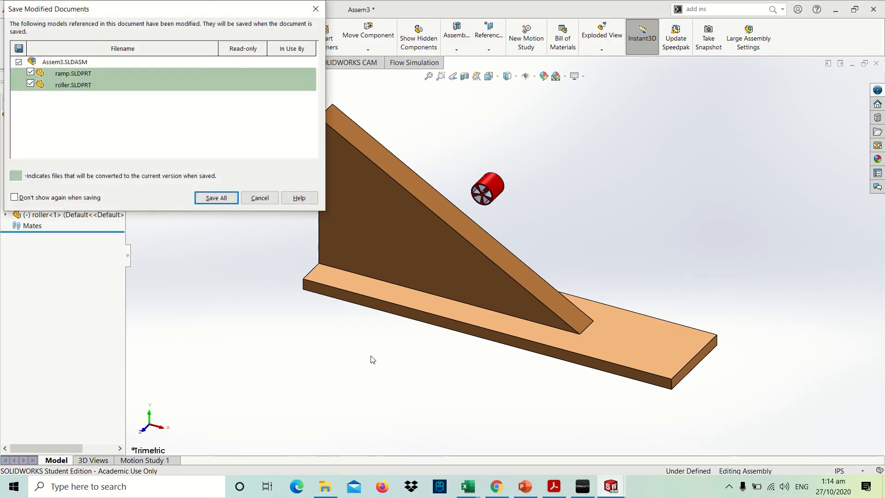
pyautogui.press('Return')
pyautogui.write('ra')
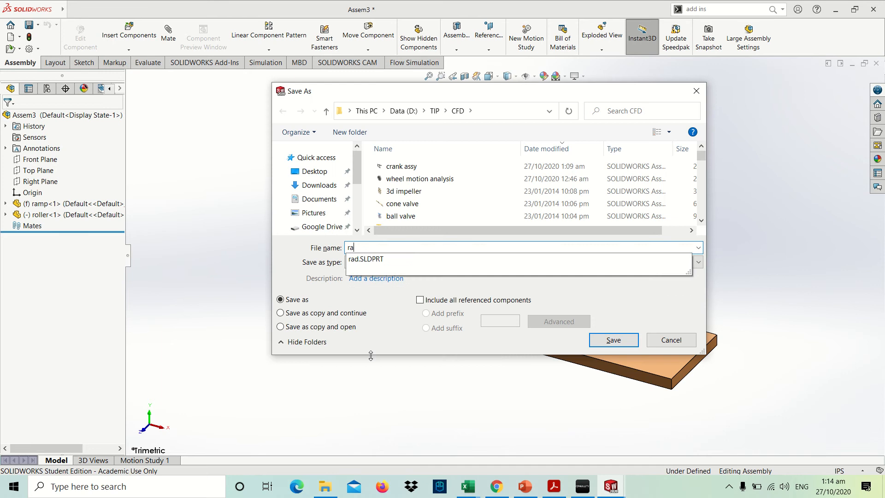
pyautogui.write('mper')
pyautogui.press('Return')
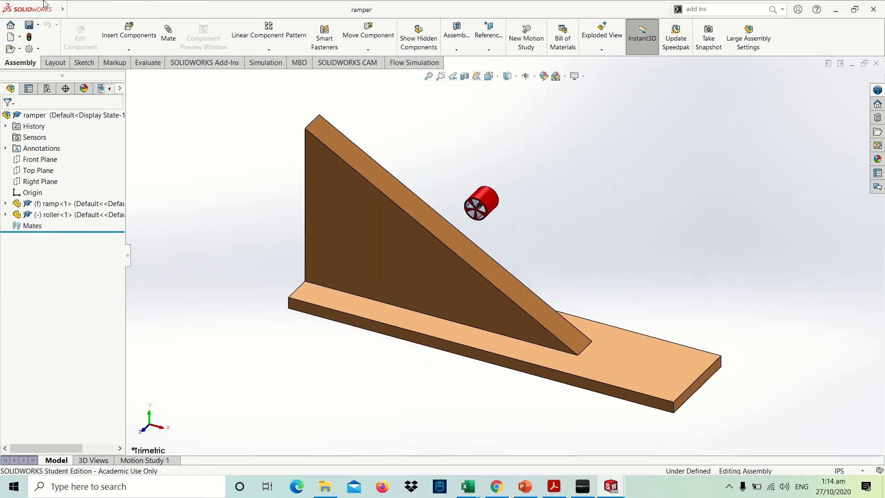
# Step: Turn on the display of temporary axes in the assembly and inspect the axis through the roller's centre
pyautogui.click(72, 10)
pyautogui.moveTo(106, 10)
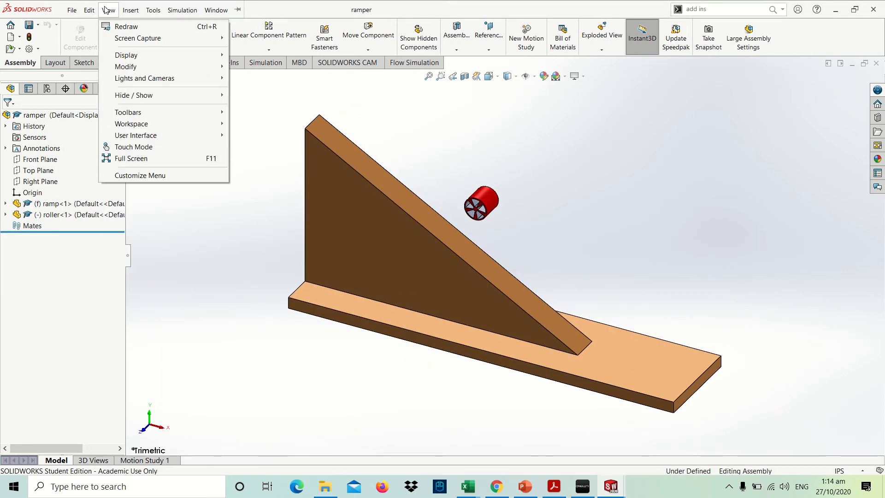
pyautogui.moveTo(139, 68)
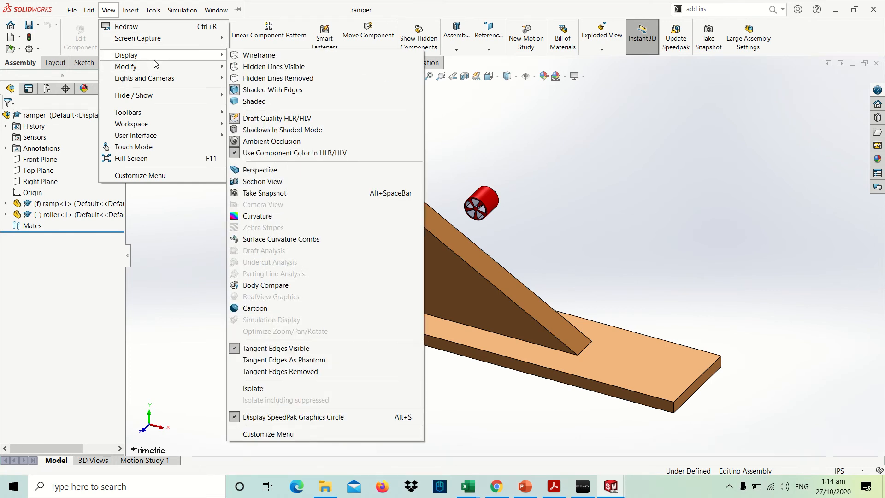
pyautogui.moveTo(155, 114)
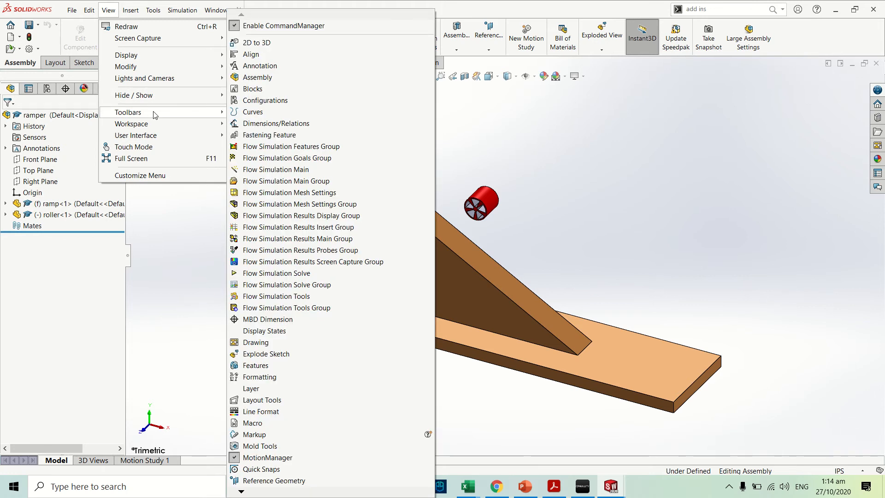
pyautogui.moveTo(156, 135)
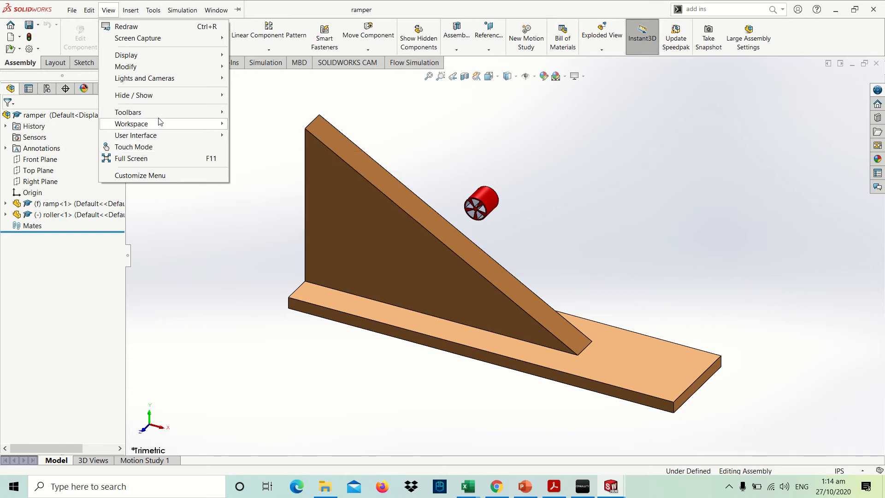
pyautogui.moveTo(167, 81)
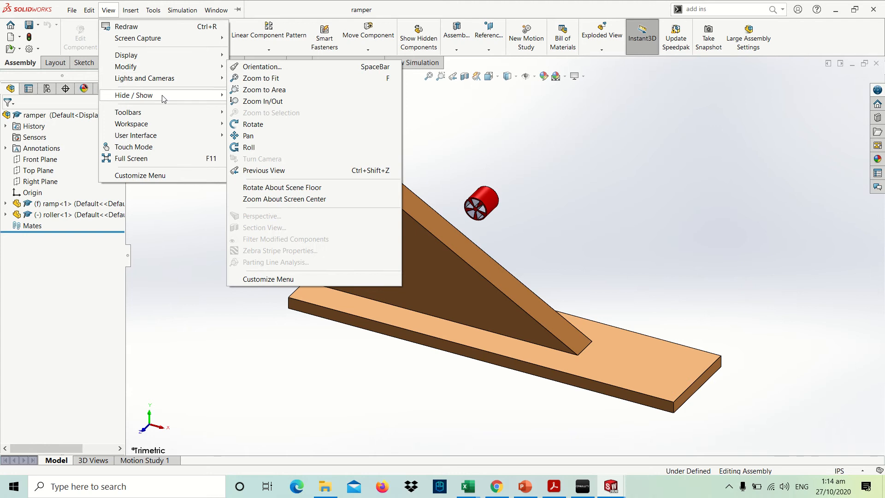
pyautogui.moveTo(164, 98)
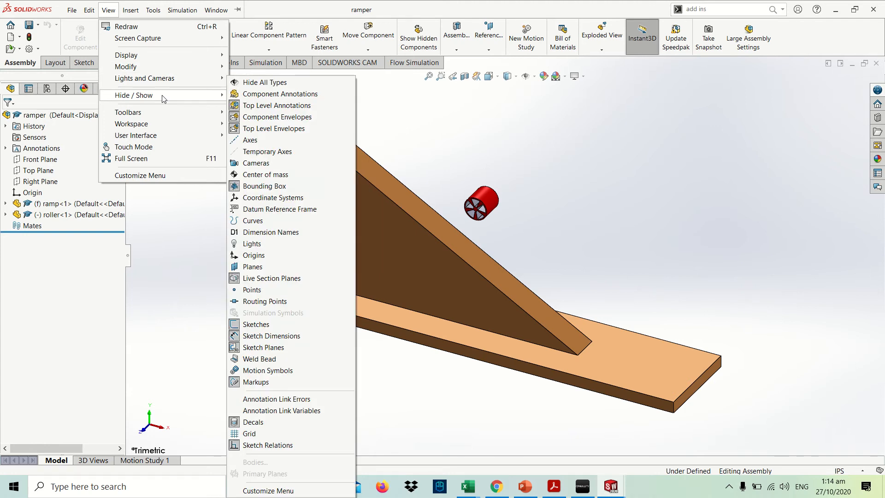
pyautogui.click(247, 152)
pyautogui.click(521, 231)
pyautogui.scroll(-5, 493, 210)
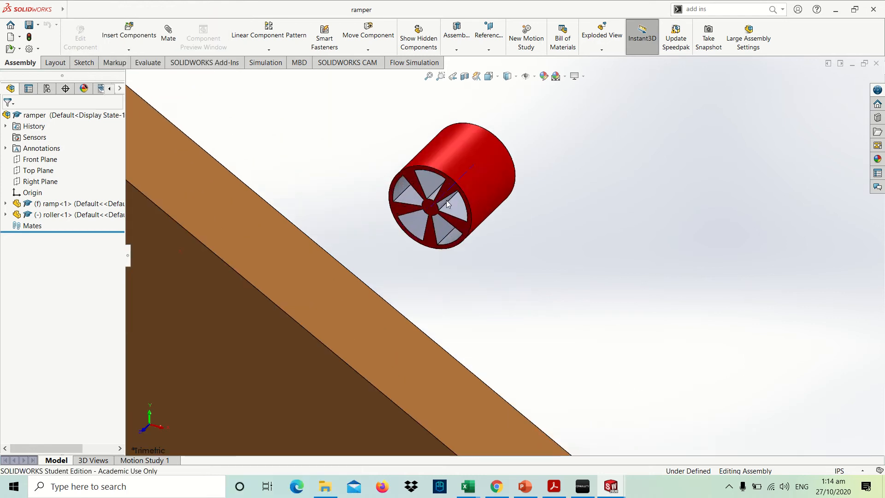
pyautogui.scroll(-3, 446, 200)
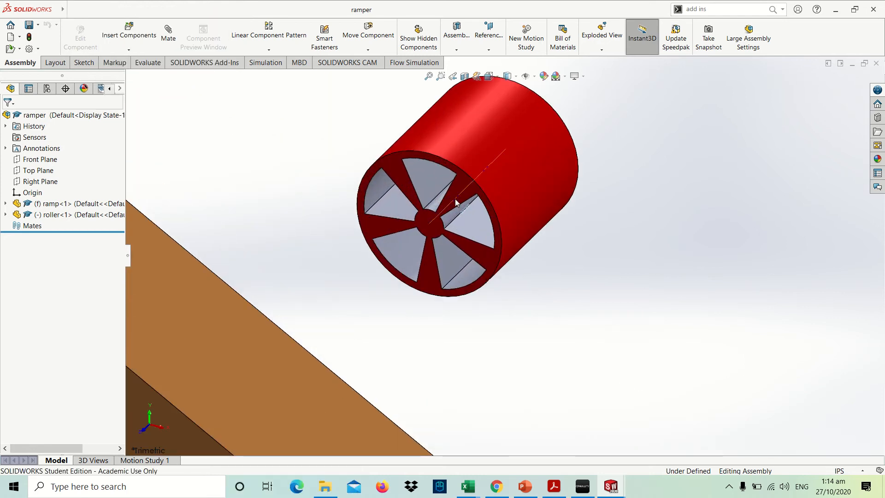
pyautogui.click(457, 203)
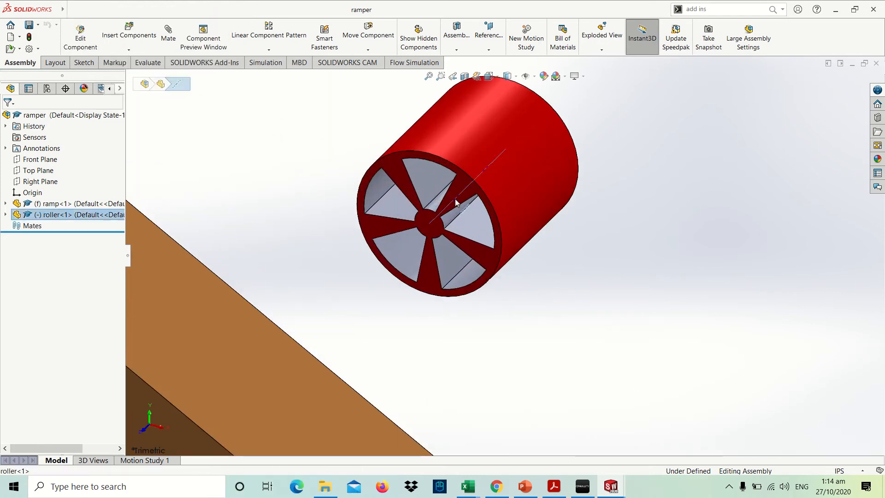
pyautogui.click(562, 311)
pyautogui.scroll(6, 561, 310)
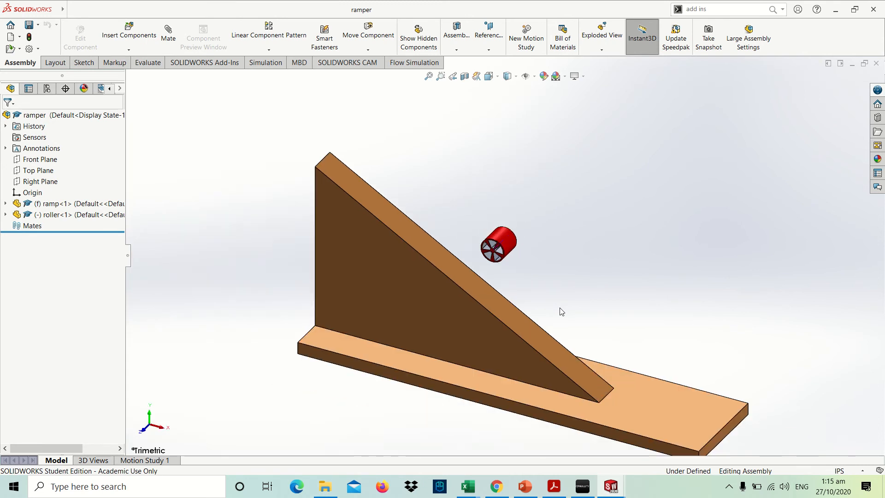
# Step: Read the tutorial PDF's instructions for the distance mate between the roller's axis and the ramp's flat base, and return to SolidWorks
pyautogui.hotkey('alt', 'Tab')
pyautogui.scroll(-2, 559, 308)
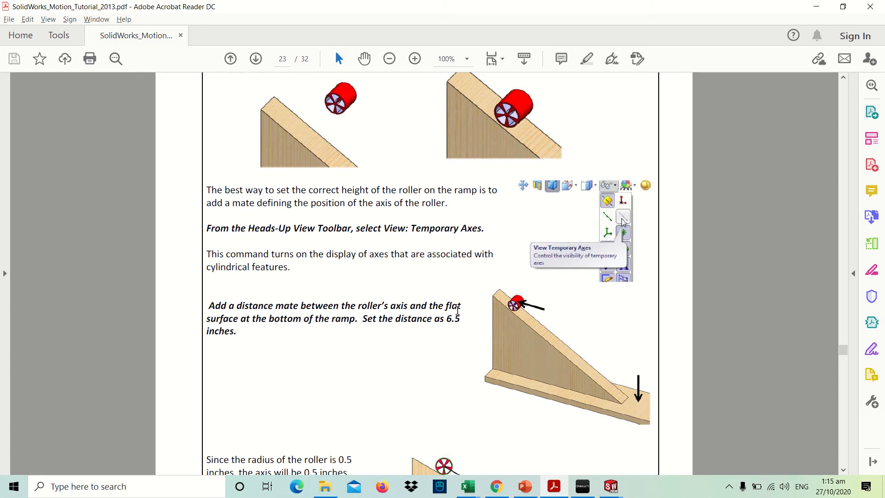
pyautogui.scroll(-2, 458, 310)
pyautogui.scroll(-2, 458, 312)
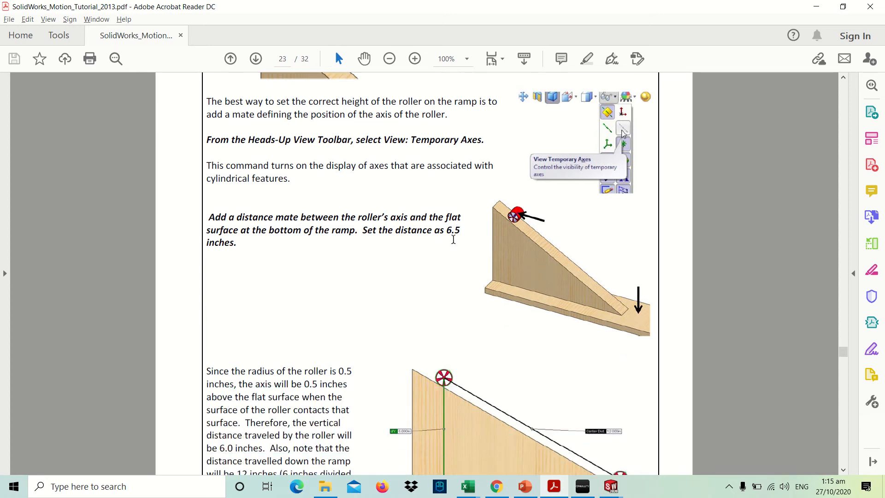
pyautogui.scroll(-4, 456, 242)
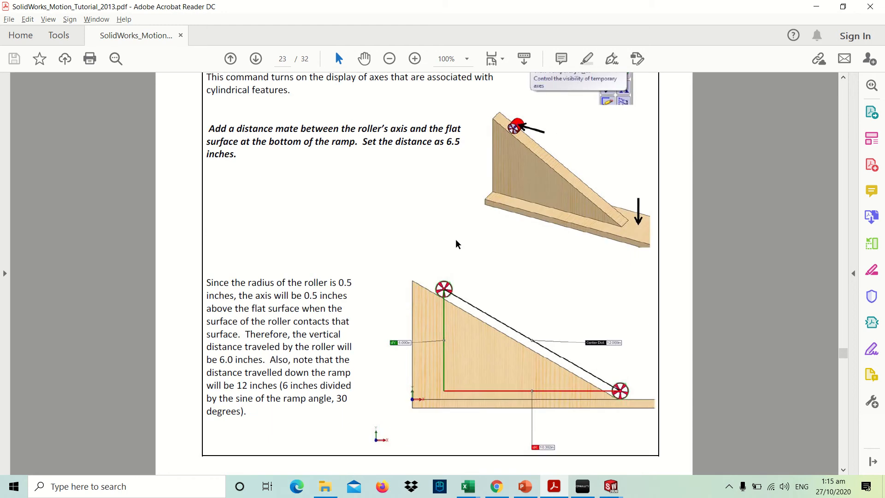
pyautogui.hotkey('alt', 'Tab')
# Step: Start a mate with the roller's temporary axis selected, then recheck the distance mate instructions in the Acrobat Reader tutorial and return to SolidWorks
pyautogui.scroll(-5, 496, 249)
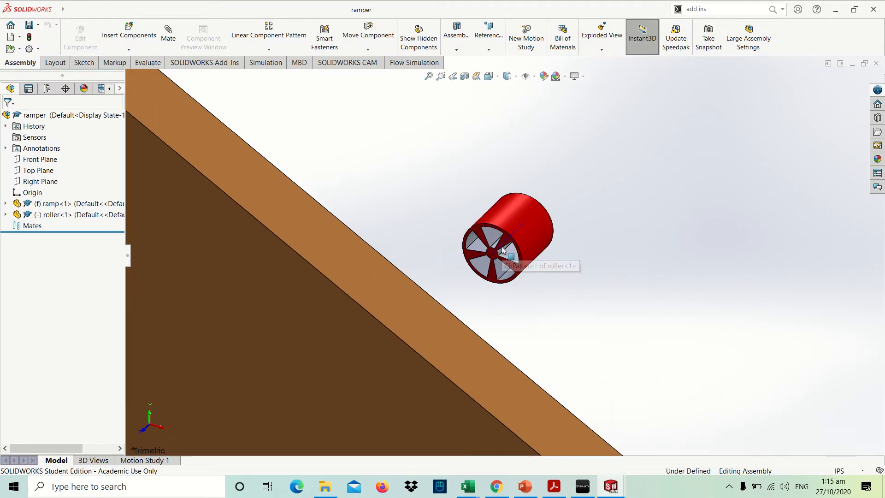
pyautogui.click(169, 32)
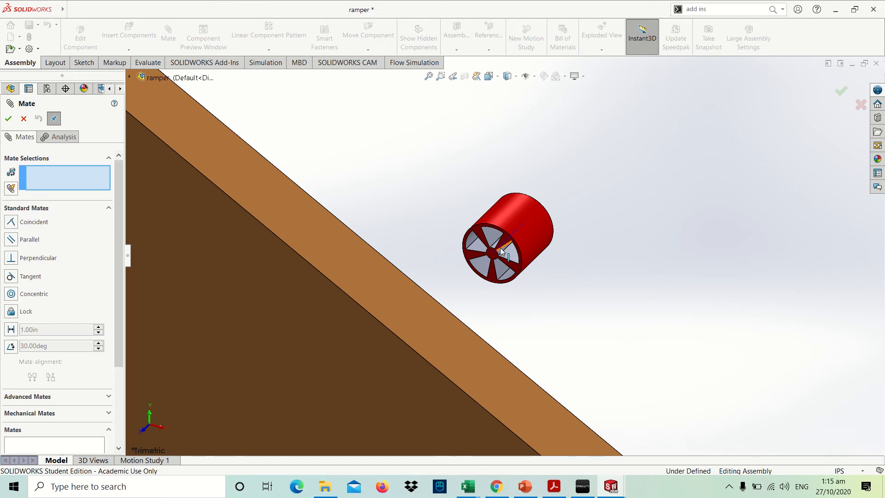
pyautogui.click(502, 248)
pyautogui.scroll(6, 488, 295)
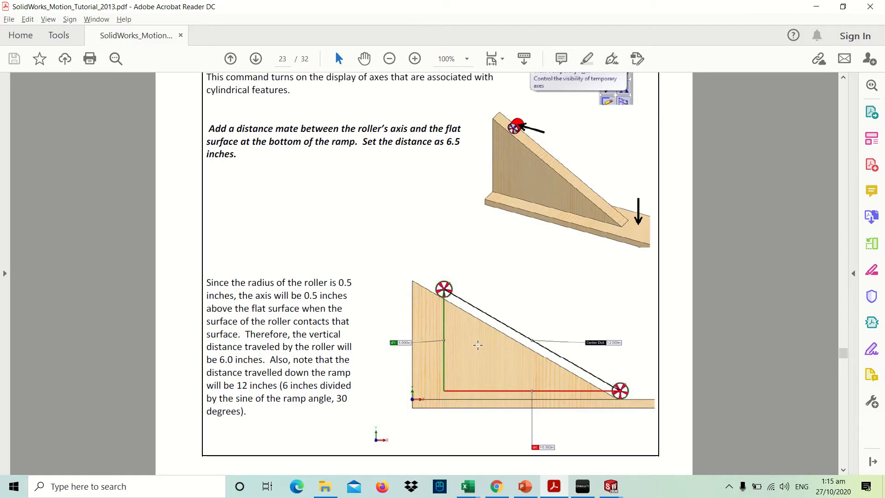
pyautogui.hotkey('alt', 'Tab')
pyautogui.hotkey('alt', 'Tab')
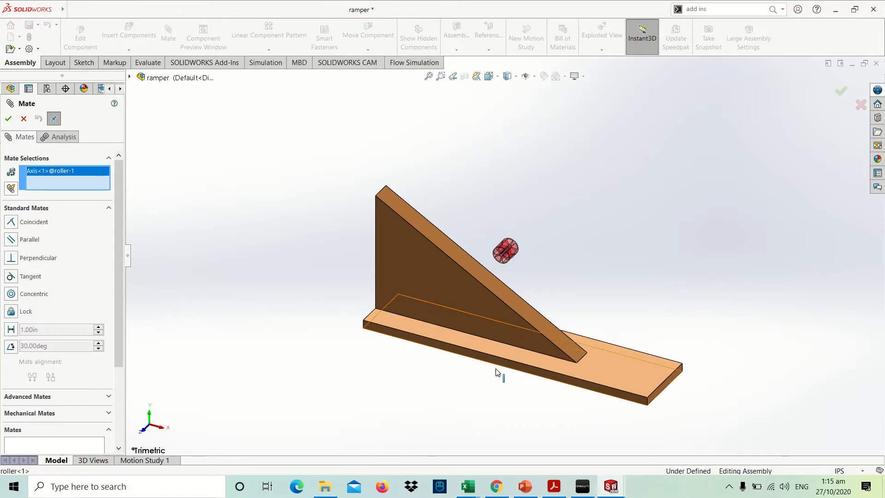
# Step: Add a 6.5 in distance mate between the selected roller axis and the underside of the ramp's base
pyautogui.click(591, 370)
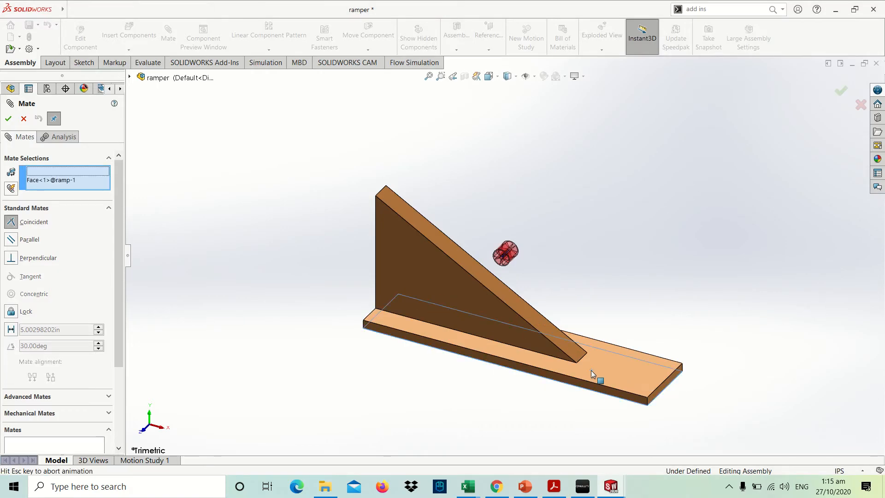
pyautogui.click(11, 330)
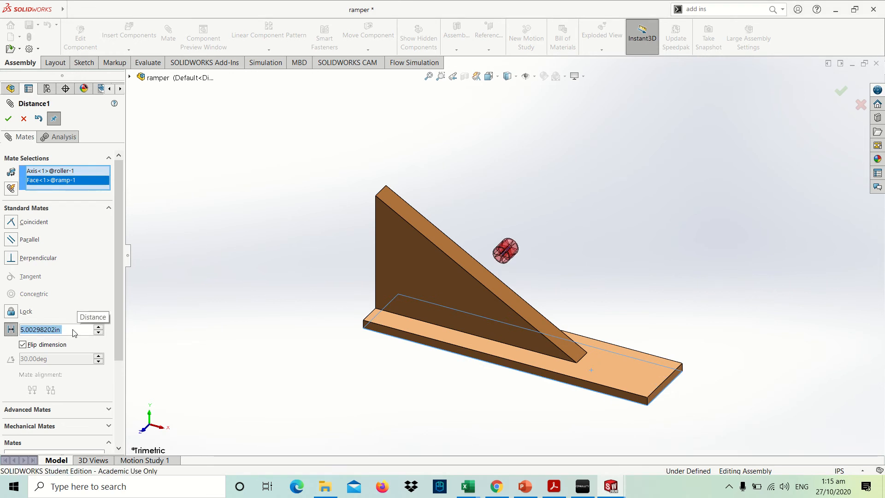
pyautogui.write('6.5')
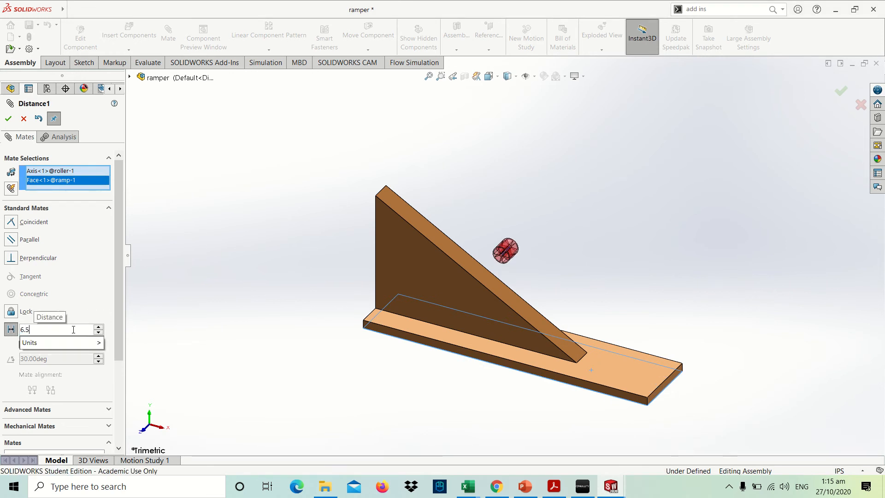
pyautogui.press('Return')
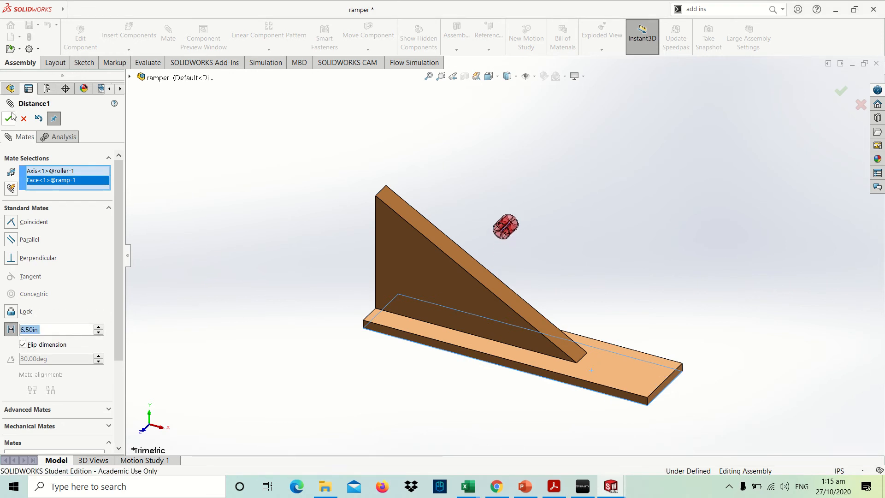
pyautogui.click(11, 118)
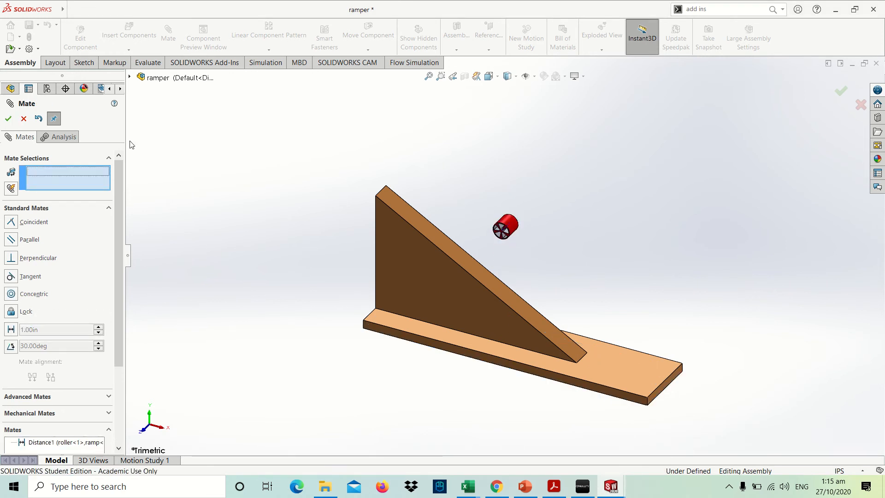
pyautogui.click(10, 120)
# Step: Move the roller against the slope near the ramp's upper end and mate its cylindrical face tangent to the inclined face
pyautogui.hotkey('ctrl', '1')
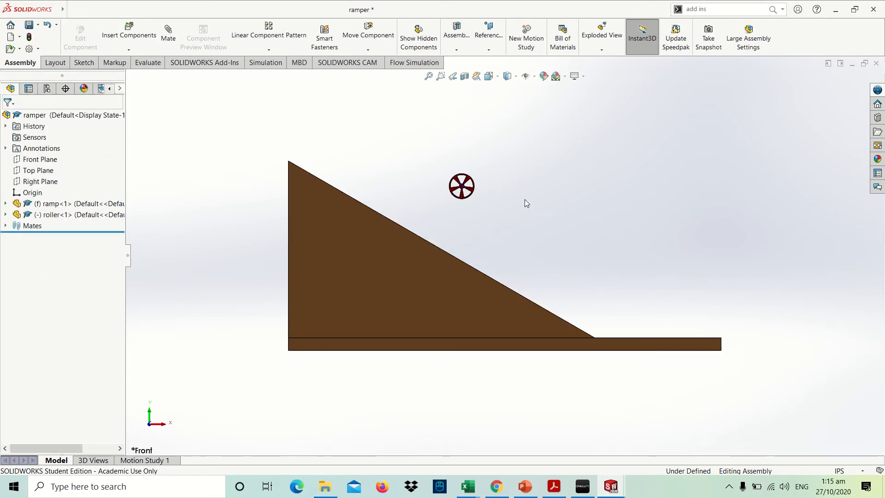
pyautogui.moveTo(465, 196); pyautogui.dragTo(360, 201)
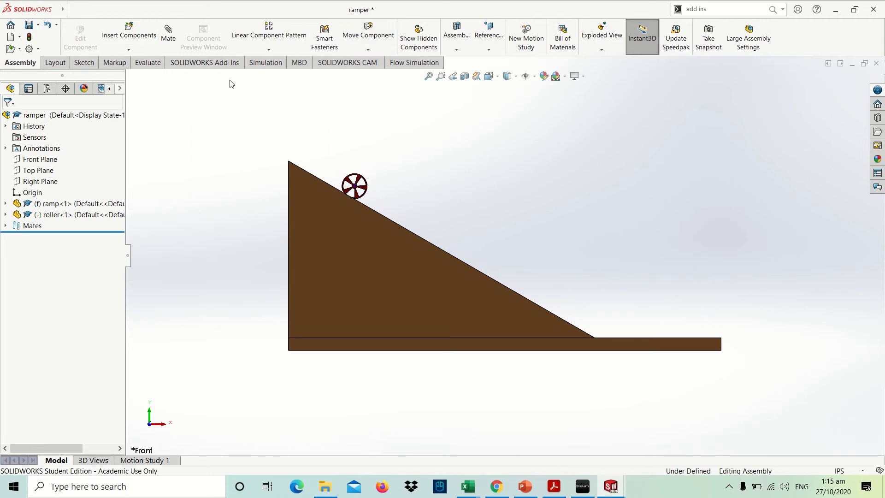
pyautogui.click(166, 41)
pyautogui.scroll(-3, 395, 203)
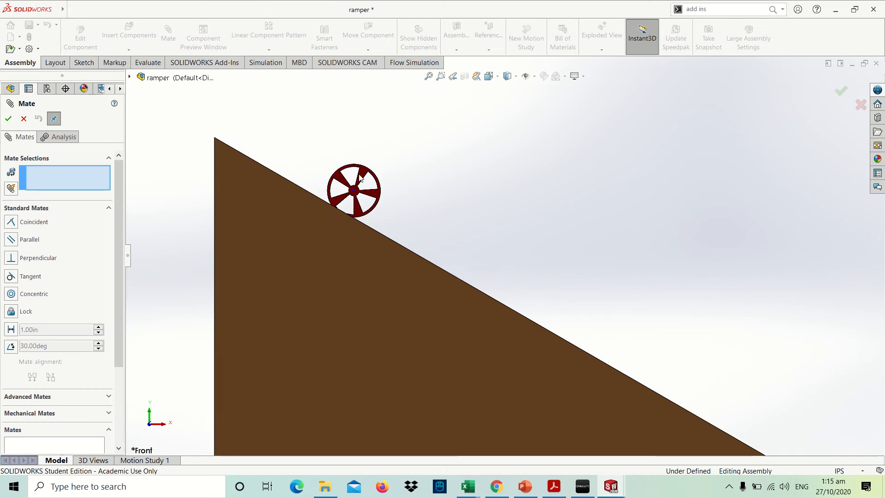
pyautogui.moveTo(395, 204); pyautogui.dragTo(345, 180, button='middle')
pyautogui.click(353, 157)
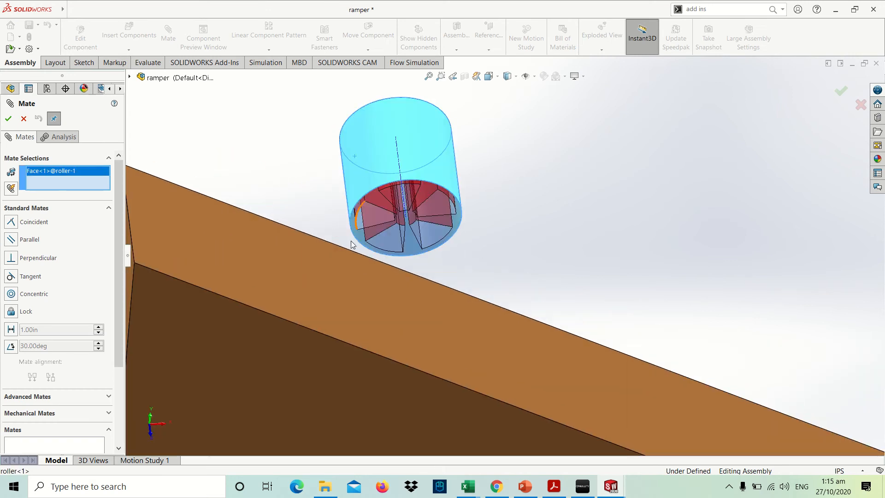
pyautogui.click(334, 275)
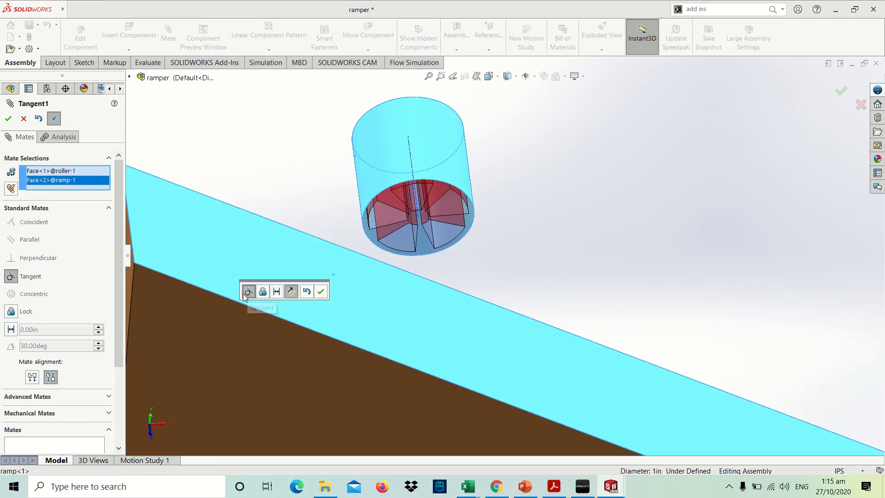
pyautogui.click(321, 292)
# Step: Start a Width mate with the Centered constraint and select the roller's two end faces as the width references
pyautogui.scroll(3, 472, 275)
pyautogui.moveTo(472, 275); pyautogui.dragTo(247, 284, button='middle')
pyautogui.click(52, 397)
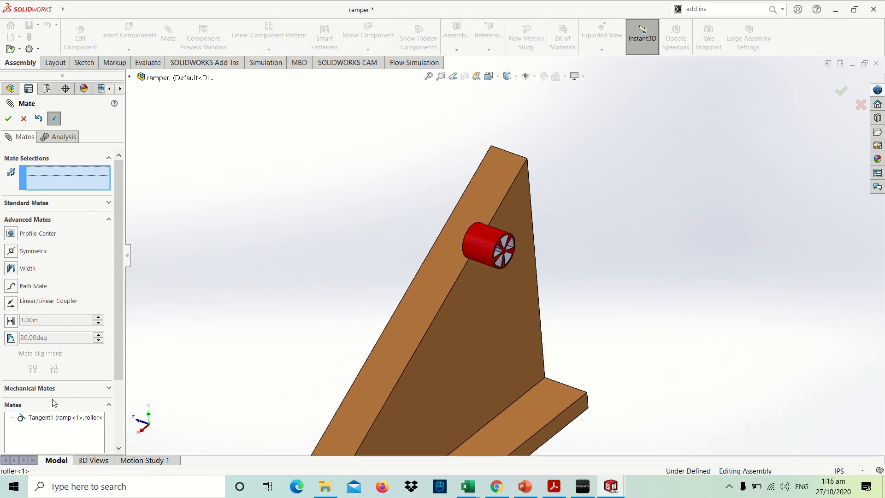
pyautogui.click(11, 268)
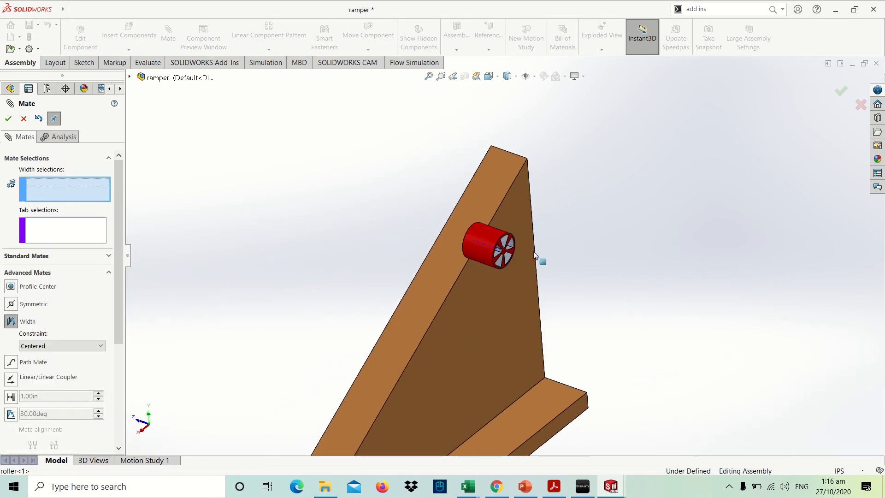
pyautogui.scroll(4, 485, 243)
pyautogui.scroll(-5, 371, 221)
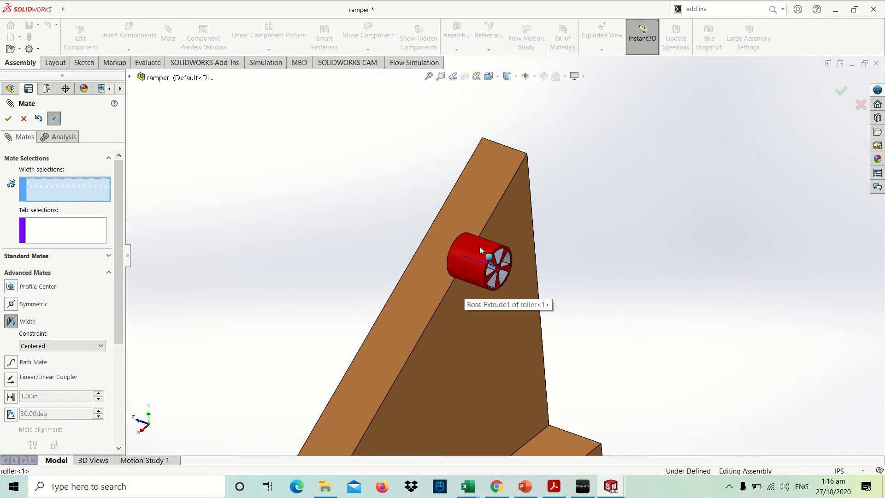
pyautogui.moveTo(480, 252); pyautogui.dragTo(438, 227)
pyautogui.scroll(5, 438, 239)
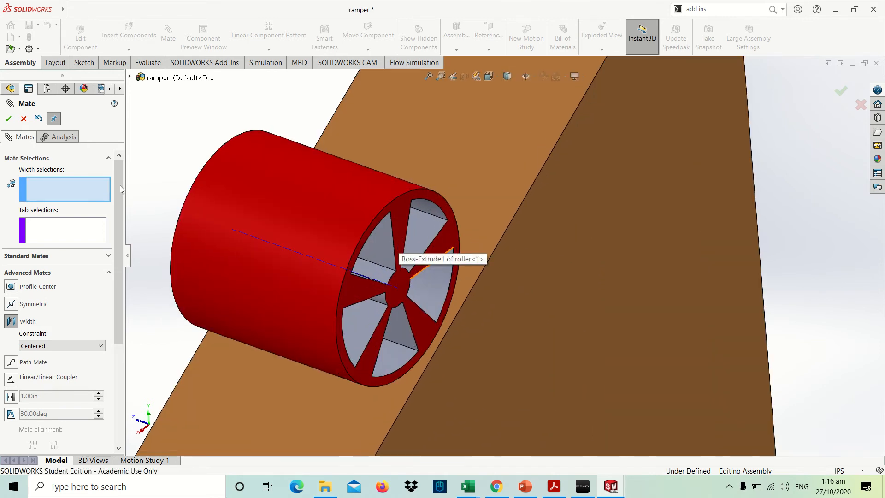
pyautogui.scroll(2, 458, 210)
pyautogui.click(437, 206)
pyautogui.scroll(-5, 437, 206)
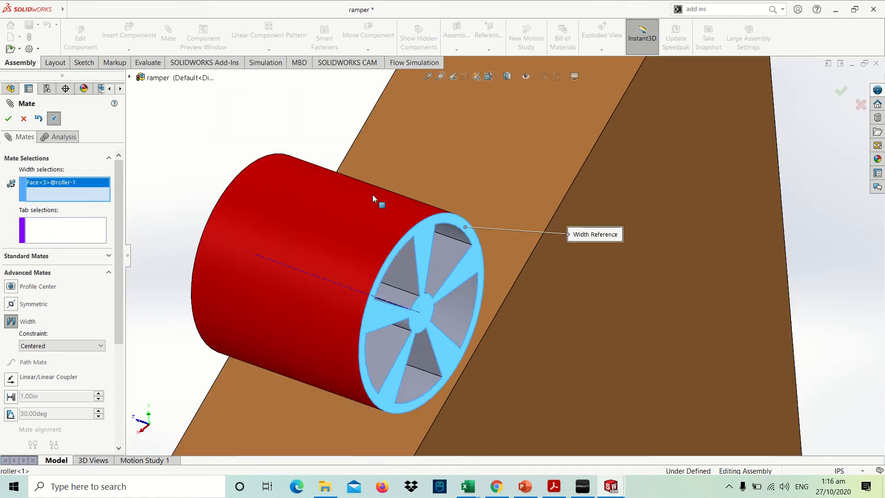
pyautogui.moveTo(369, 216); pyautogui.dragTo(297, 253, button='middle')
pyautogui.scroll(5, 406, 277)
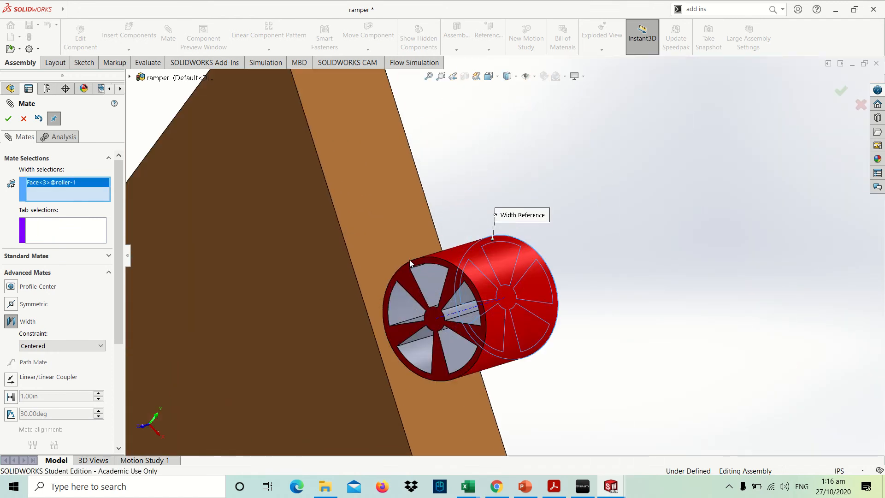
pyautogui.click(405, 276)
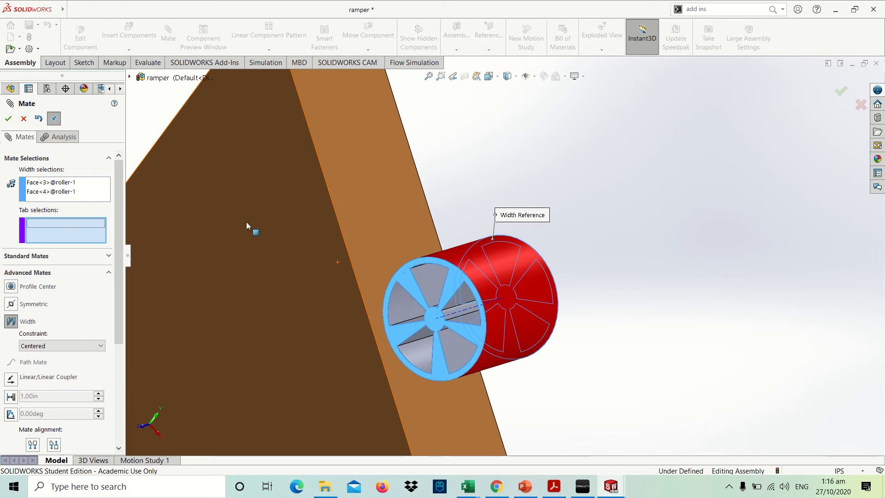
# Step: Use the ramp's two opposite triangular side faces as the tab references and complete the width mate
pyautogui.click(299, 235)
pyautogui.moveTo(299, 235); pyautogui.dragTo(492, 311, button='middle')
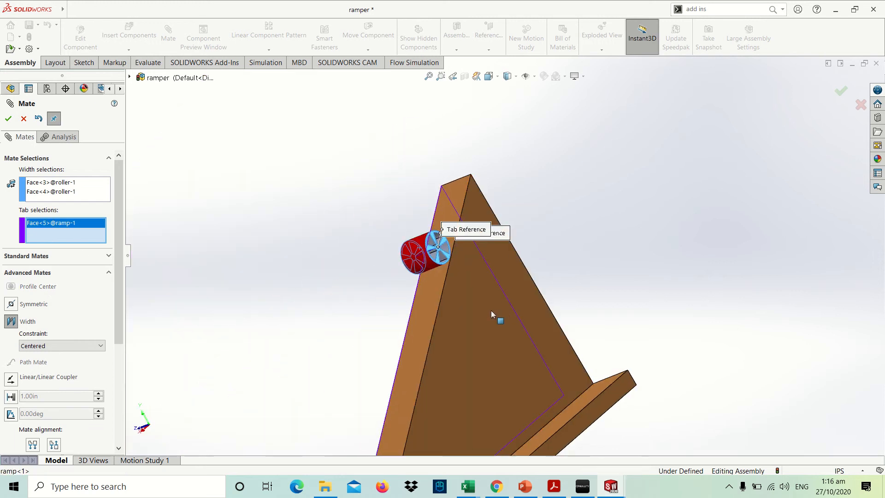
pyautogui.click(8, 118)
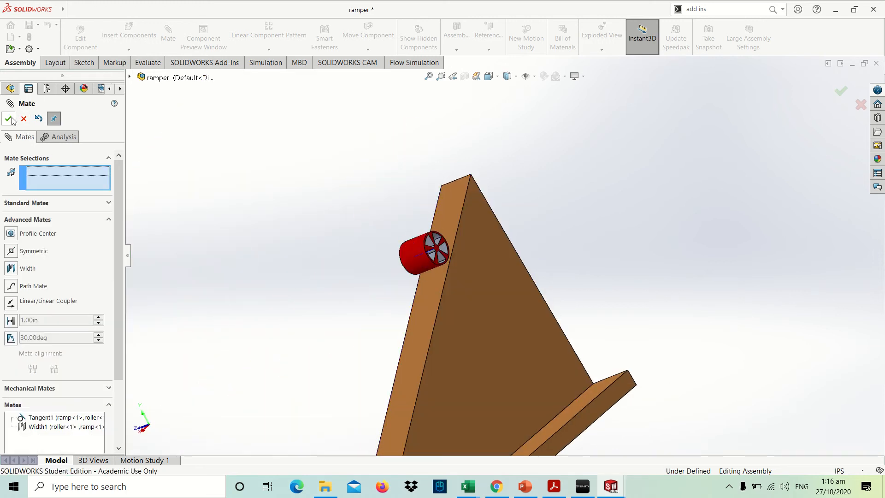
pyautogui.press('Escape')
# Step: In the front view, try to move the roller down the ramp to check that the mates hold its position
pyautogui.hotkey('ctrl', '1')
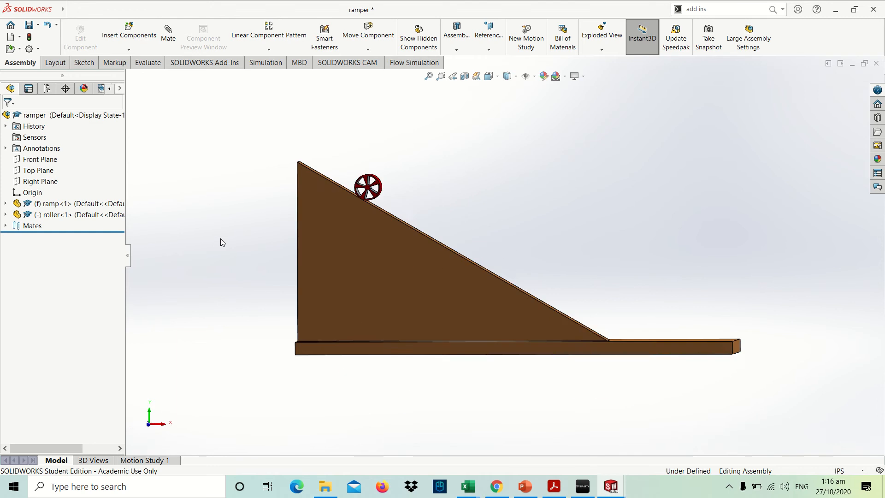
pyautogui.scroll(-4, 406, 212)
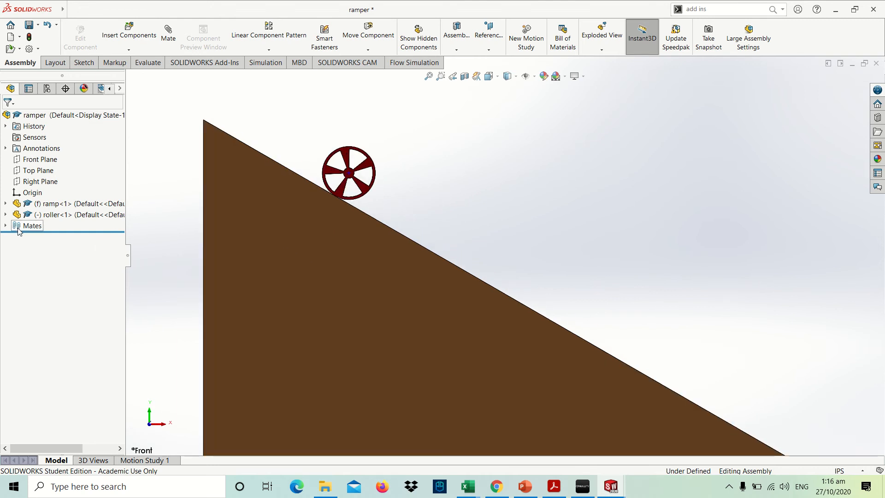
pyautogui.moveTo(371, 169); pyautogui.dragTo(687, 216)
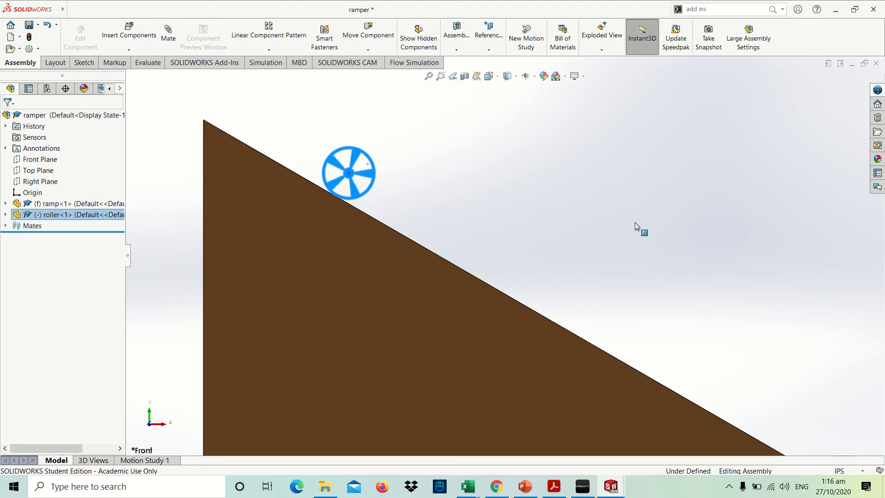
pyautogui.press('Escape')
pyautogui.press('f')
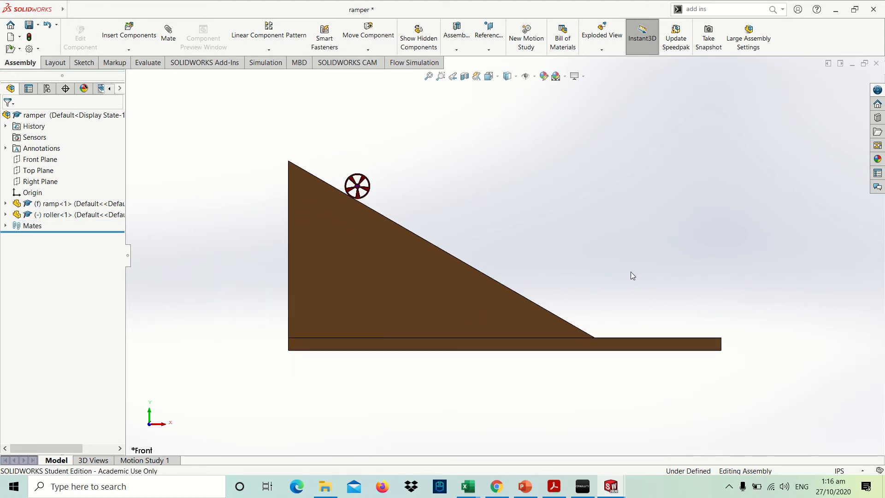
# Step: Measure the vertical distance between the roller's axis and the top flat surface of the ramp's base
pyautogui.click(147, 63)
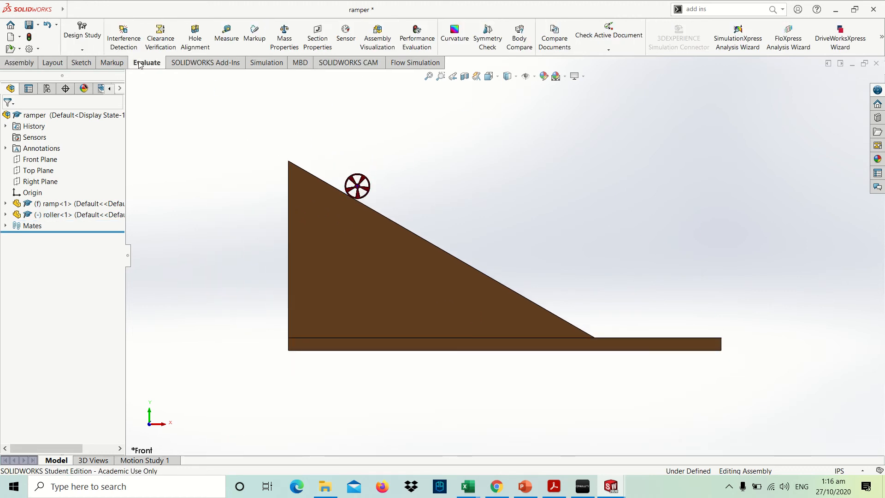
pyautogui.click(227, 34)
pyautogui.scroll(-5, 385, 206)
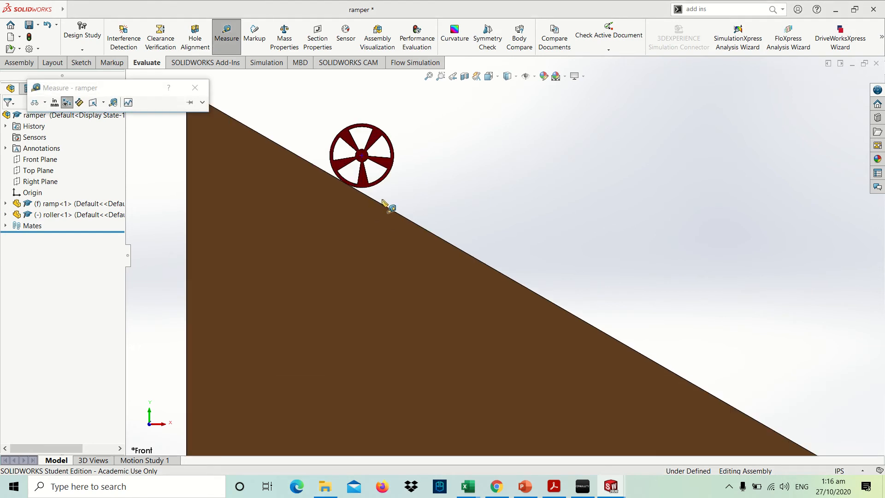
pyautogui.click(363, 158)
pyautogui.scroll(5, 619, 370)
pyautogui.moveTo(618, 369); pyautogui.dragTo(717, 373, button='middle')
pyautogui.click(710, 371)
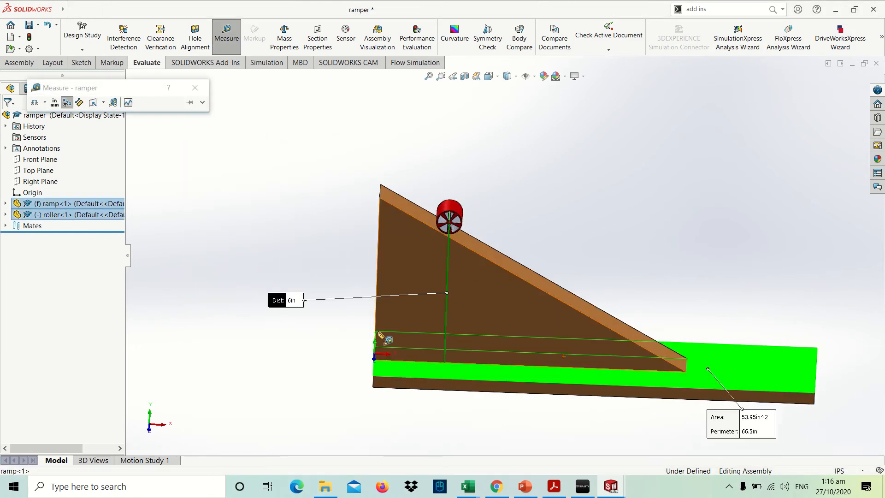
pyautogui.hotkey('ctrl', '1')
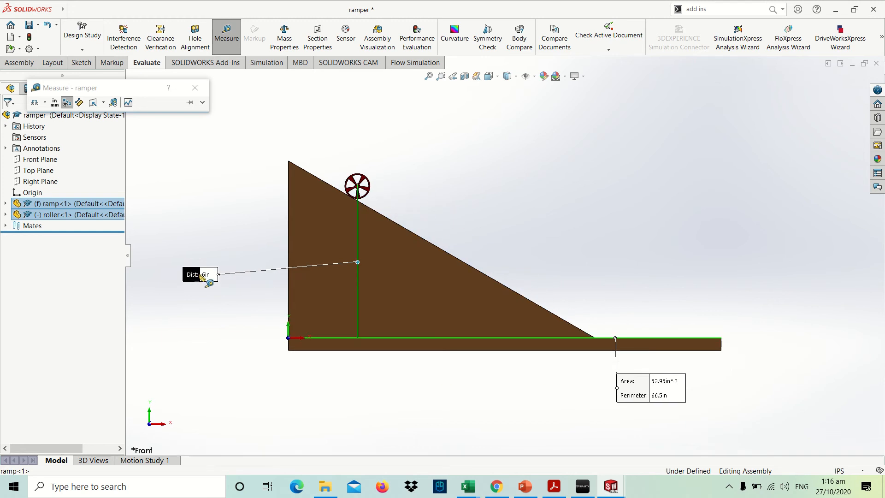
pyautogui.moveTo(230, 267); pyautogui.dragTo(240, 266)
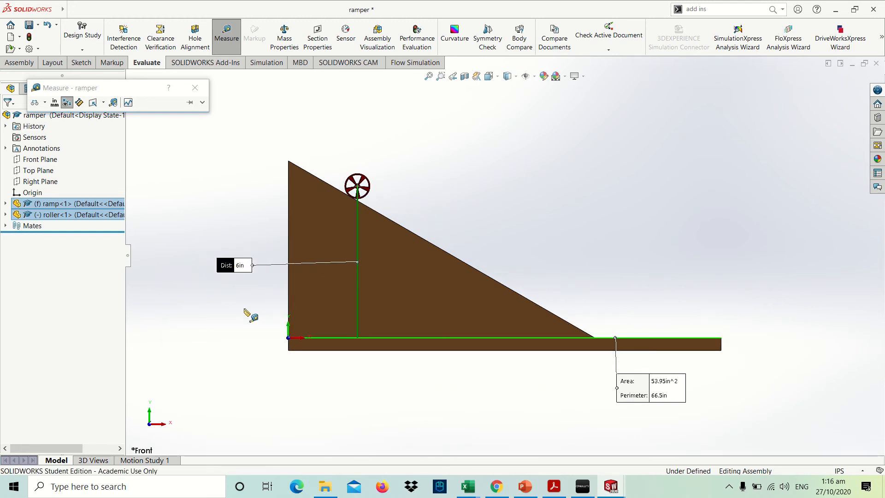
pyautogui.press('Escape')
pyautogui.press('Escape')
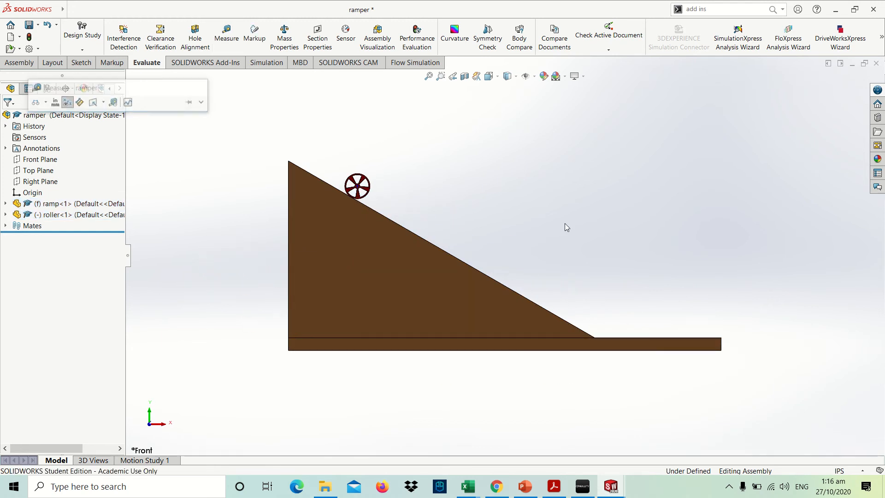
# Step: Switch to the Acrobat Reader tutorial and read on to the motion study instructions on page 24
pyautogui.hotkey('alt', 'Tab')
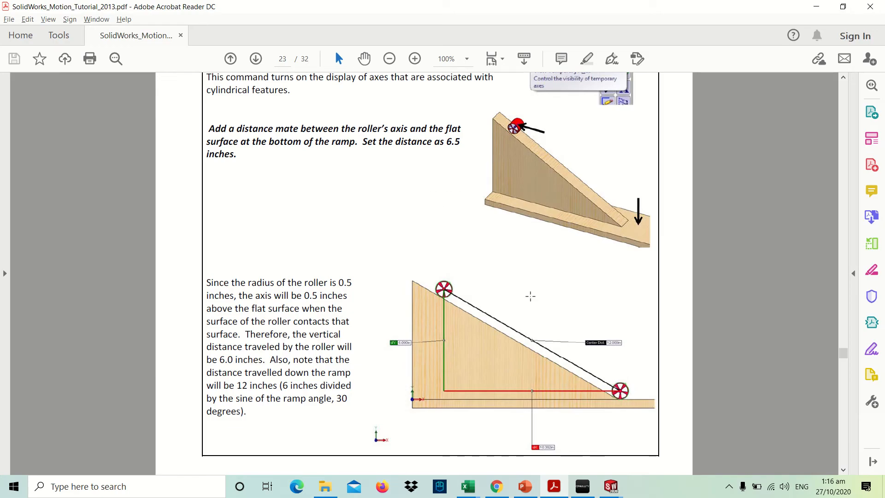
pyautogui.scroll(-5, 389, 356)
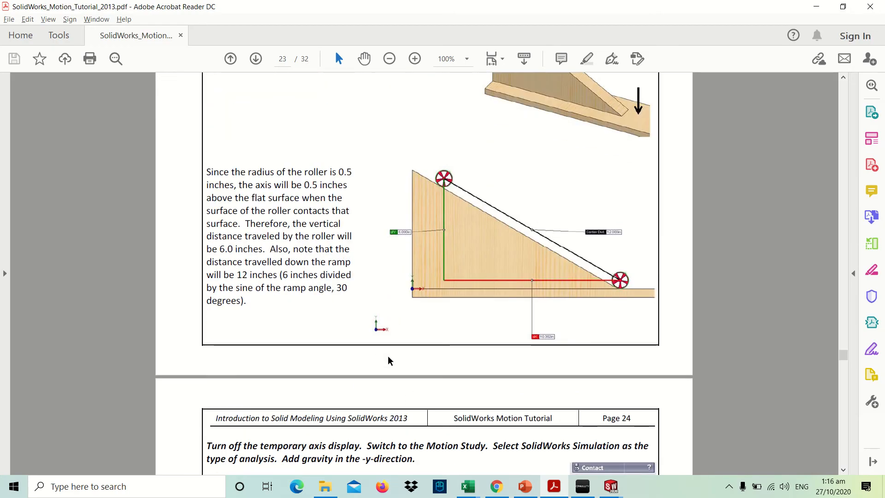
# Step: Read the page 24 instructions, switch back to SolidWorks and turn off the temporary axis display
pyautogui.scroll(-2, 388, 356)
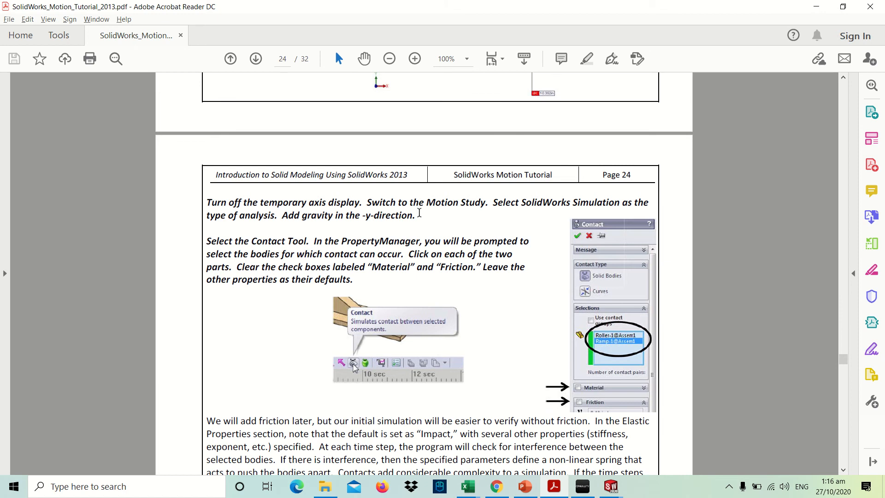
pyautogui.hotkey('alt', 'Tab')
pyautogui.click(74, 9)
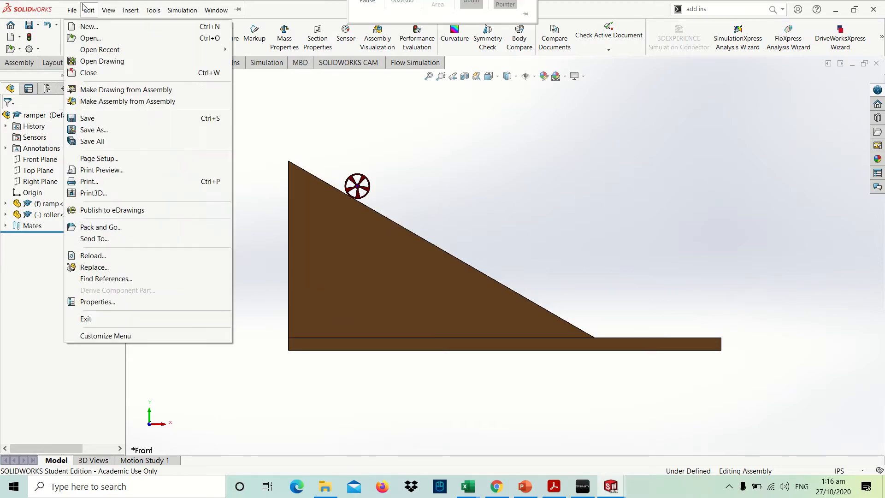
pyautogui.moveTo(108, 10)
pyautogui.moveTo(155, 115)
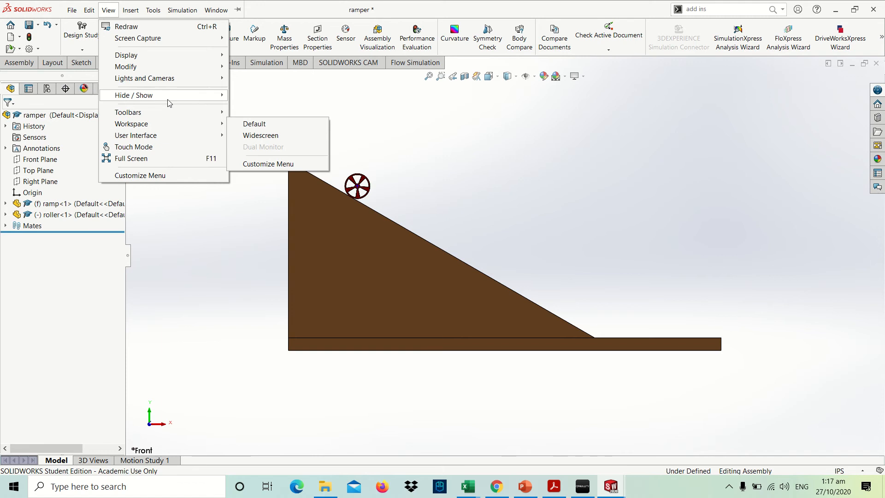
pyautogui.moveTo(216, 99)
pyautogui.click(244, 153)
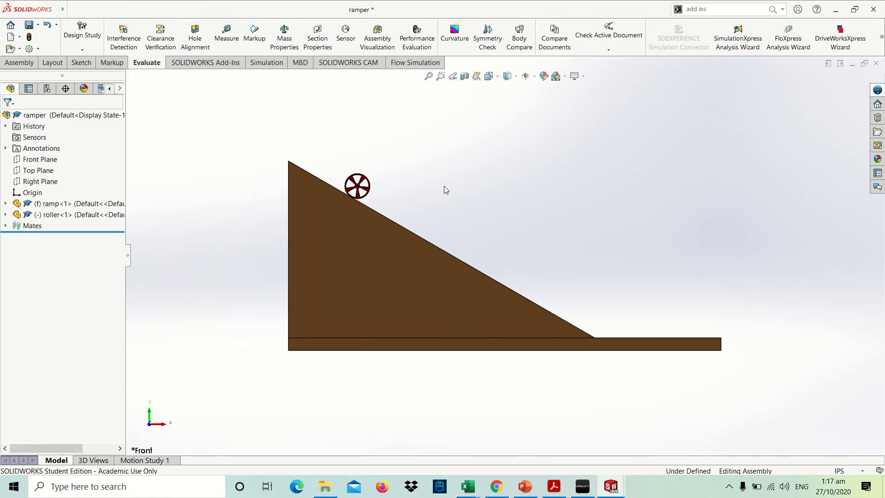
# Step: Recheck pages 23 and 24 of the tutorial, then suppress the distance mate between the roller and the ramp in SolidWorks
pyautogui.hotkey('alt', 'Tab')
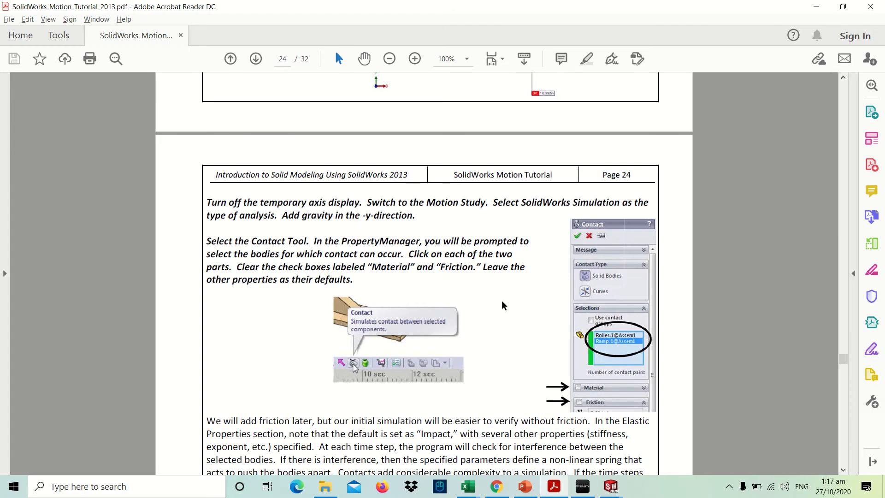
pyautogui.scroll(-1, 503, 306)
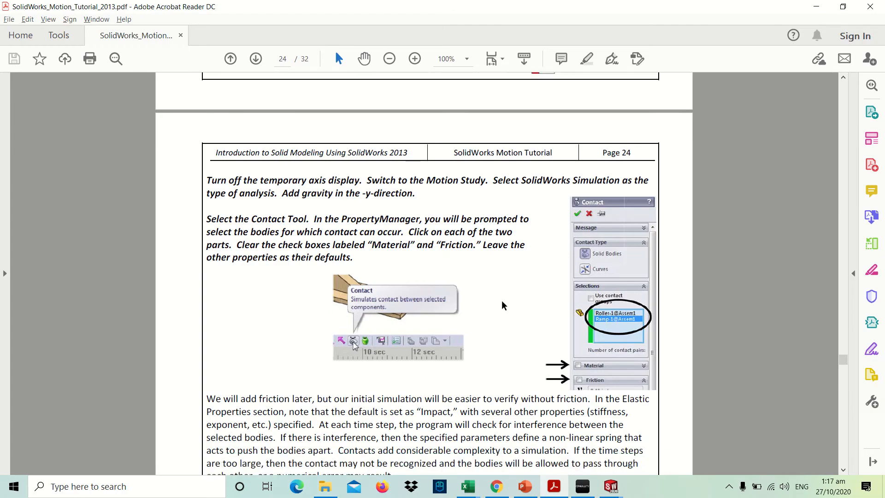
pyautogui.scroll(8, 503, 306)
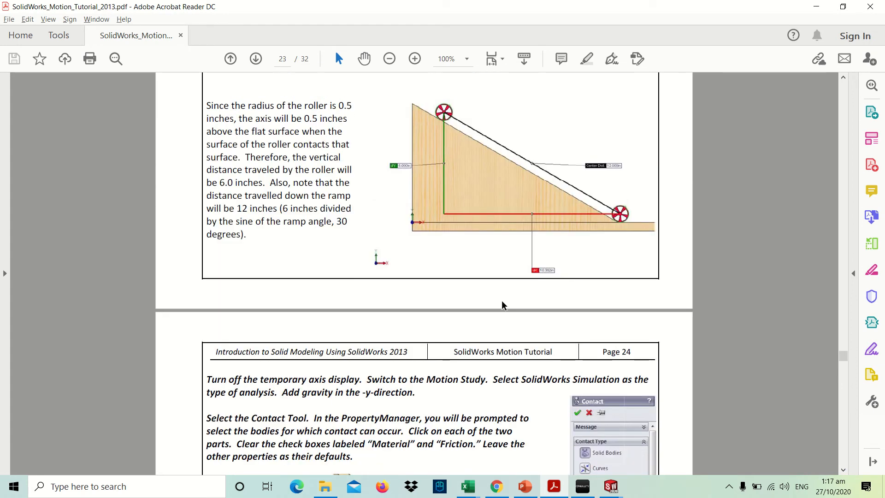
pyautogui.scroll(-8, 503, 305)
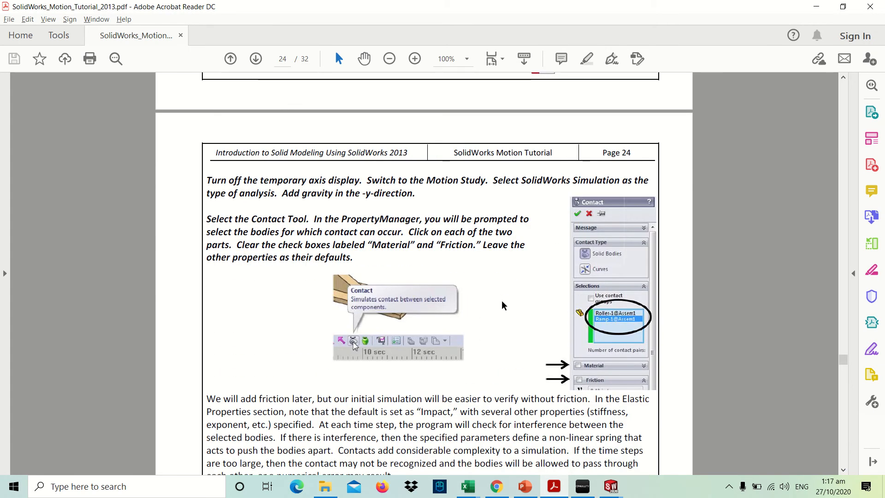
pyautogui.hotkey('alt', 'Tab')
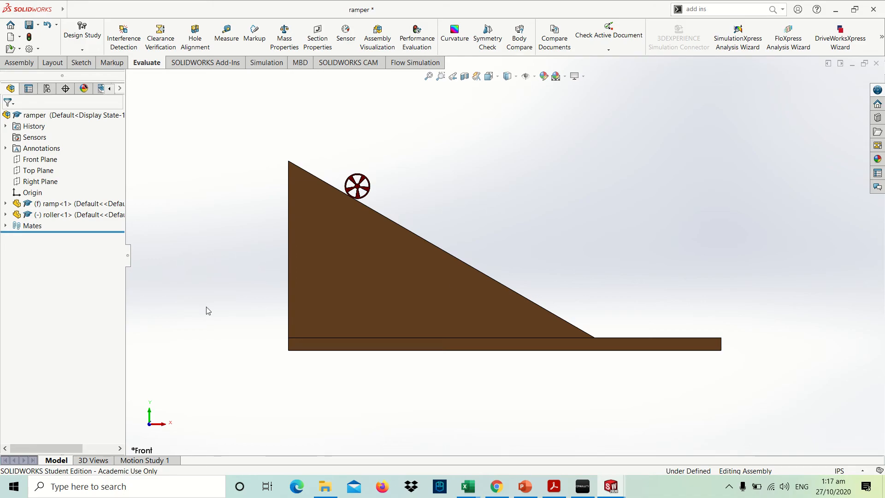
pyautogui.click(6, 226)
pyautogui.click(69, 238)
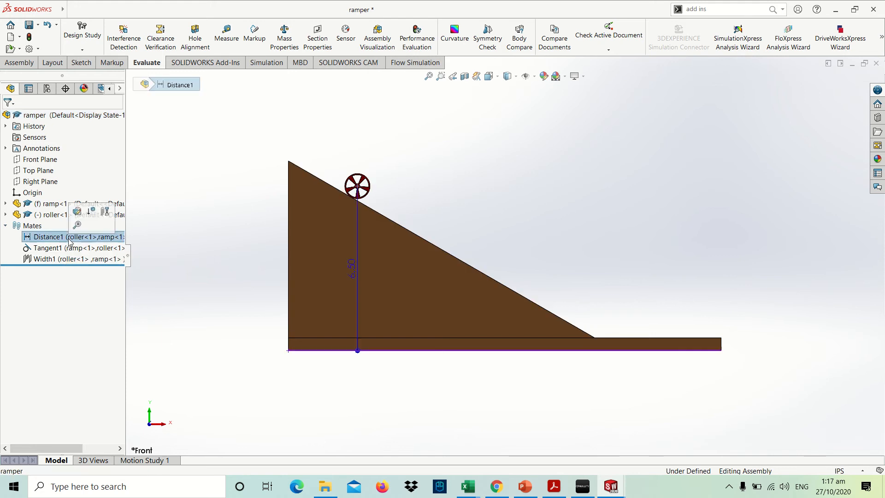
pyautogui.click(91, 211)
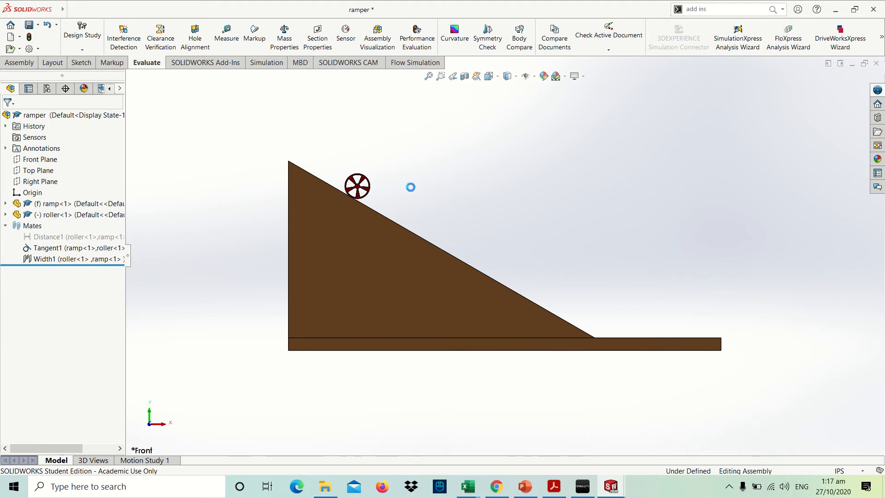
# Step: Save the assembly and set Motion Study 1 to the Motion Analysis study type
pyautogui.hotkey('ctrl', 's')
pyautogui.click(160, 460)
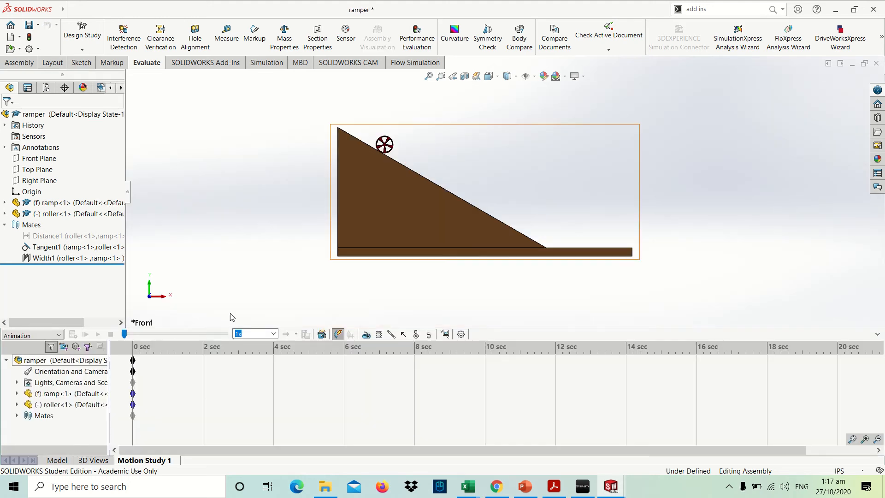
pyautogui.click(58, 336)
pyautogui.click(28, 368)
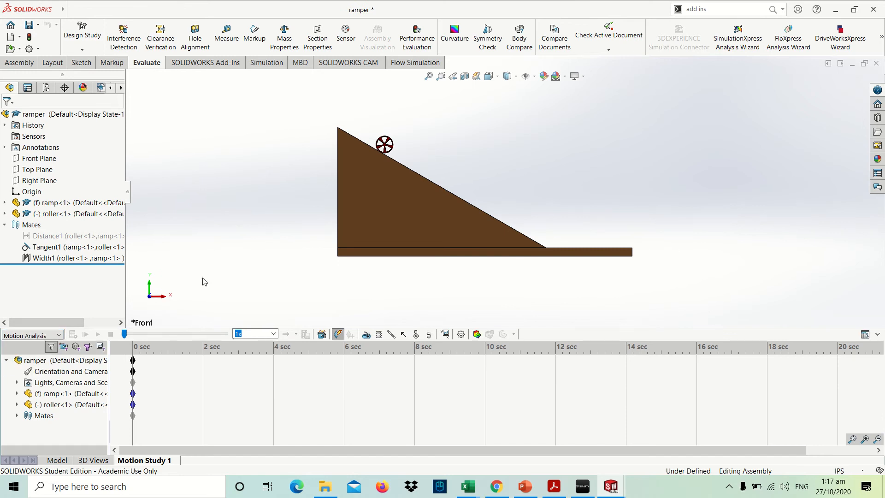
# Step: Consult the tutorial's contact instructions, then start a solid-body contact in SolidWorks with the roller and the ramp as the selected components
pyautogui.hotkey('alt', 'Tab')
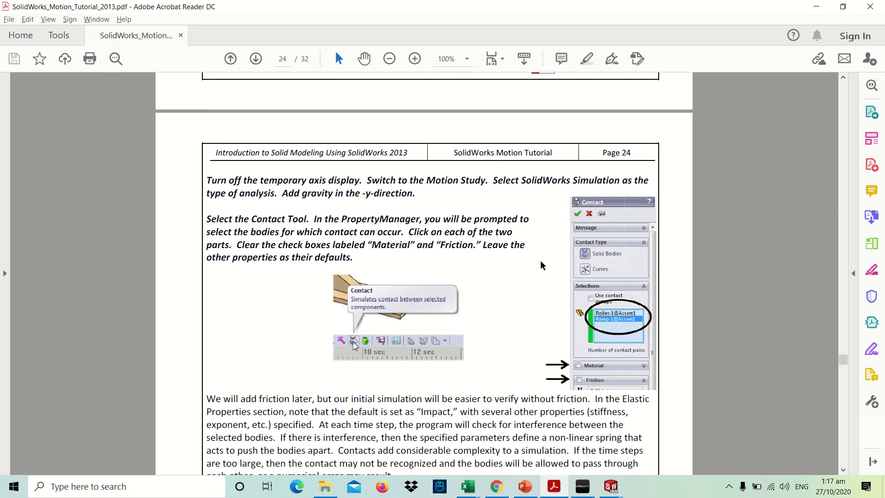
pyautogui.scroll(-2, 542, 265)
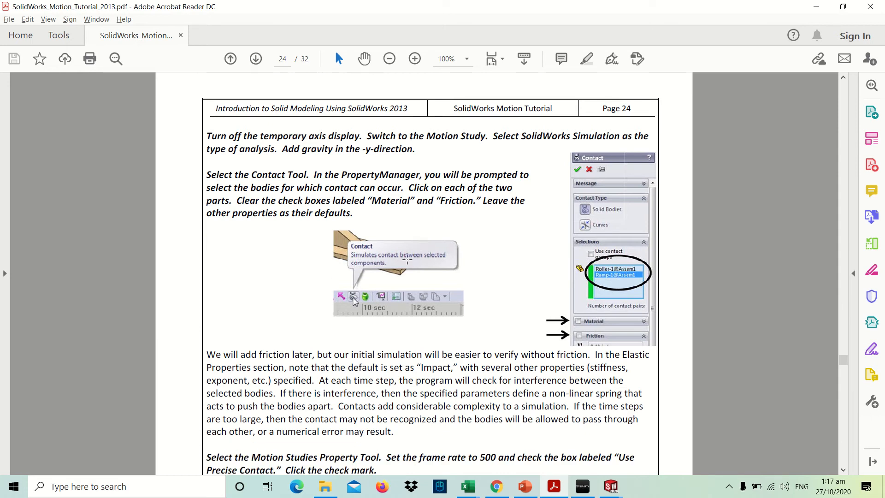
pyautogui.hotkey('alt', 'Tab')
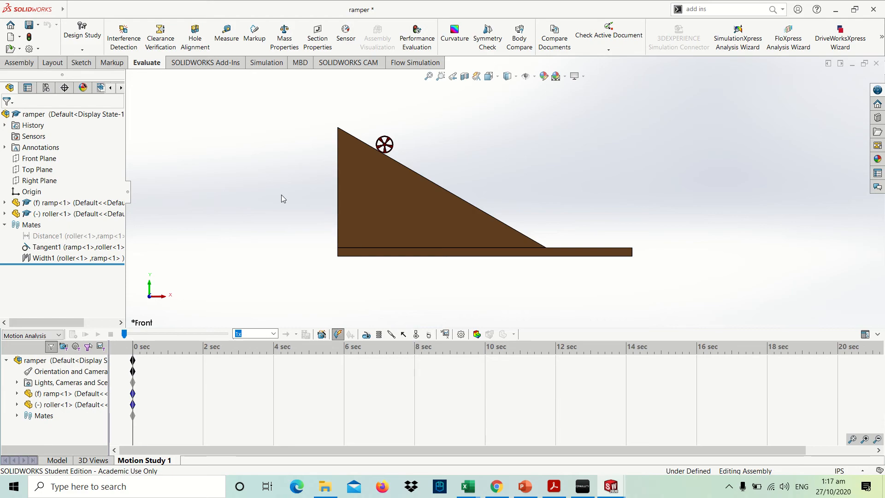
pyautogui.scroll(-5, 412, 152)
pyautogui.moveTo(410, 173); pyautogui.dragTo(517, 177, button='middle')
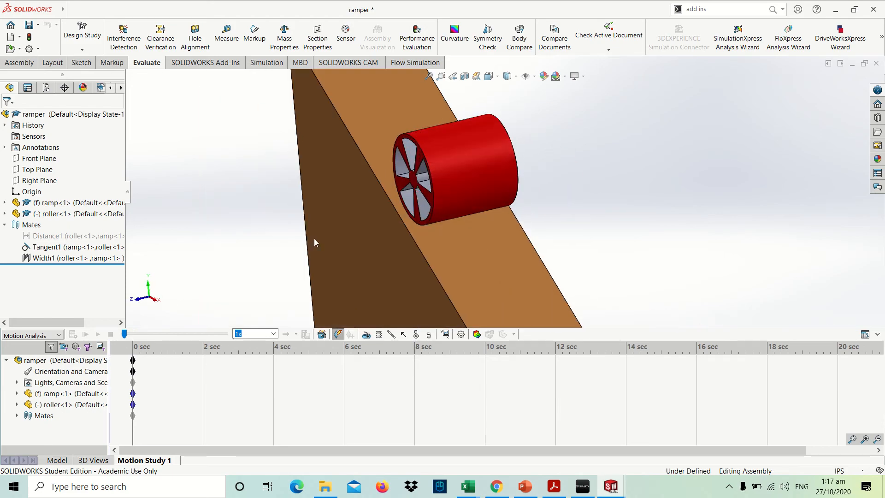
pyautogui.click(416, 335)
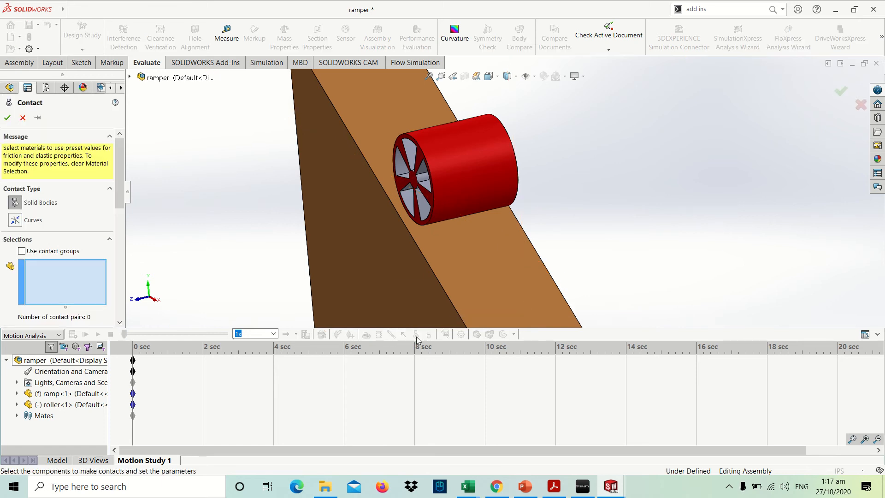
pyautogui.moveTo(121, 190); pyautogui.dragTo(127, 212)
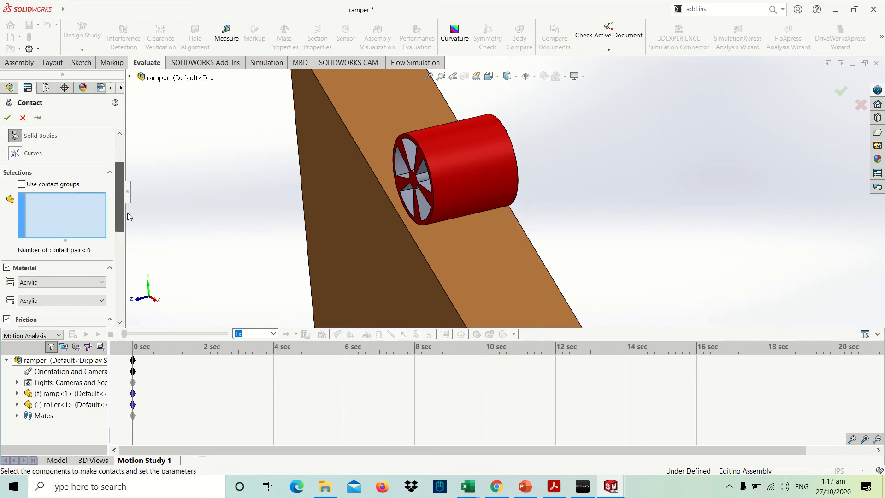
pyautogui.click(477, 170)
pyautogui.click(469, 239)
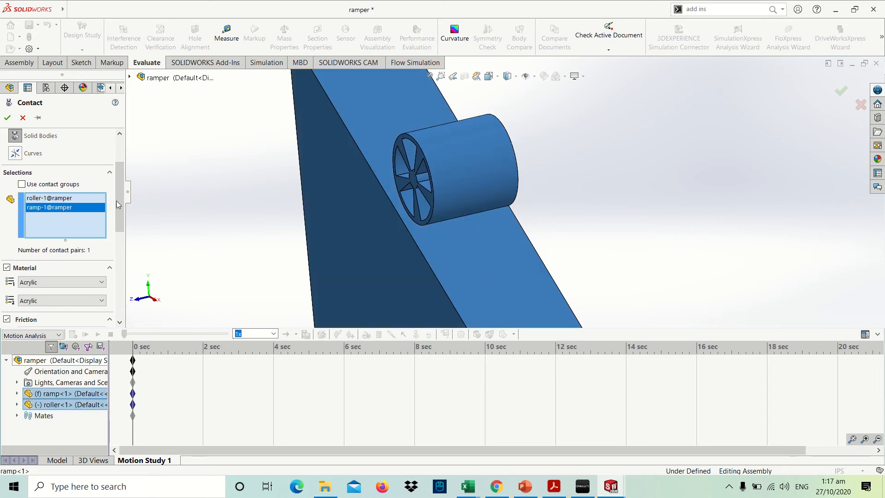
# Step: Review the contact's friction and elastic property settings and its list of available materials
pyautogui.moveTo(116, 201); pyautogui.dragTo(170, 187)
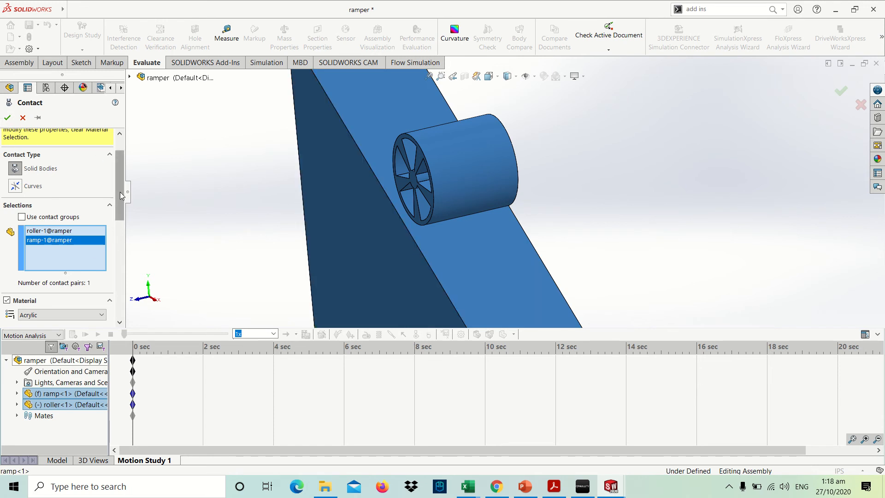
pyautogui.moveTo(120, 192); pyautogui.dragTo(117, 259)
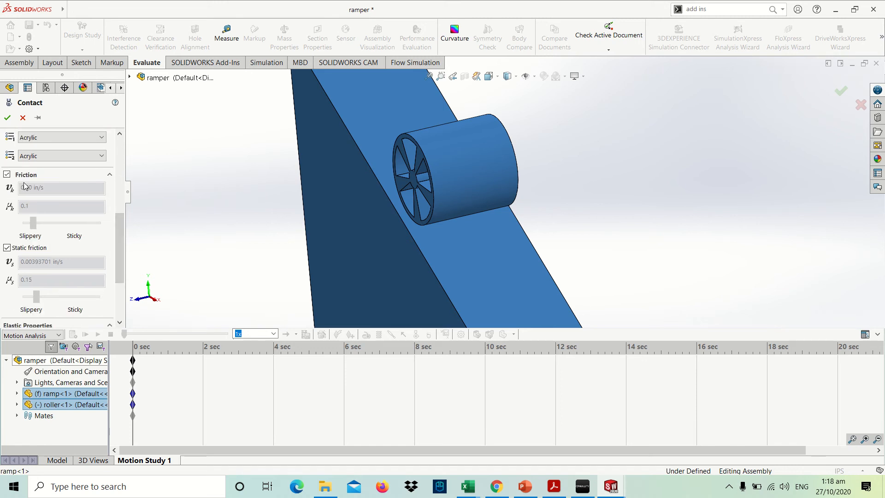
pyautogui.moveTo(119, 253); pyautogui.dragTo(119, 295)
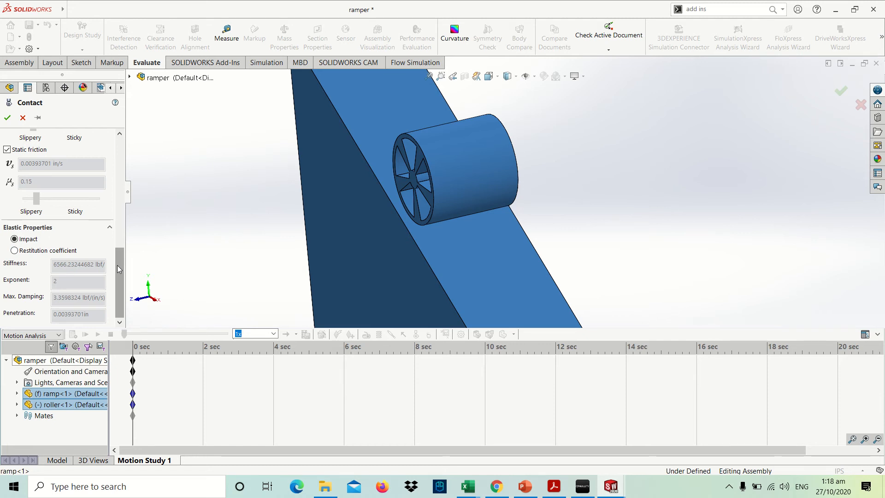
pyautogui.moveTo(117, 265); pyautogui.dragTo(120, 212)
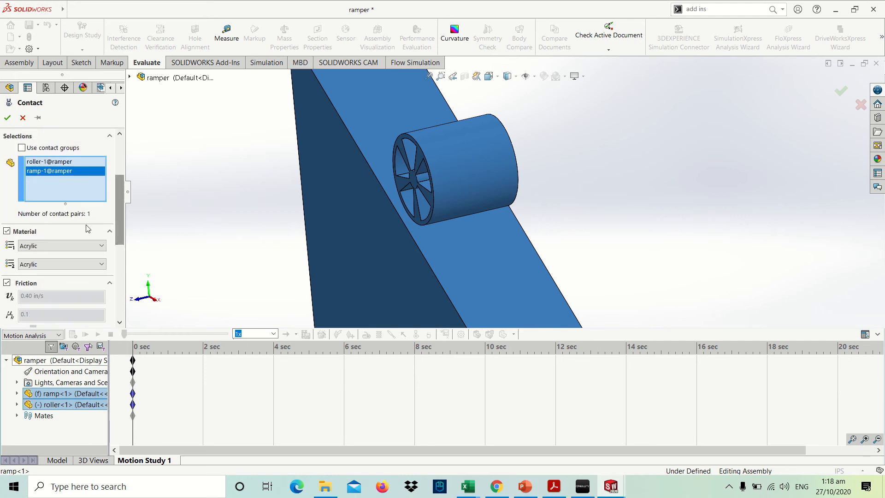
pyautogui.click(69, 246)
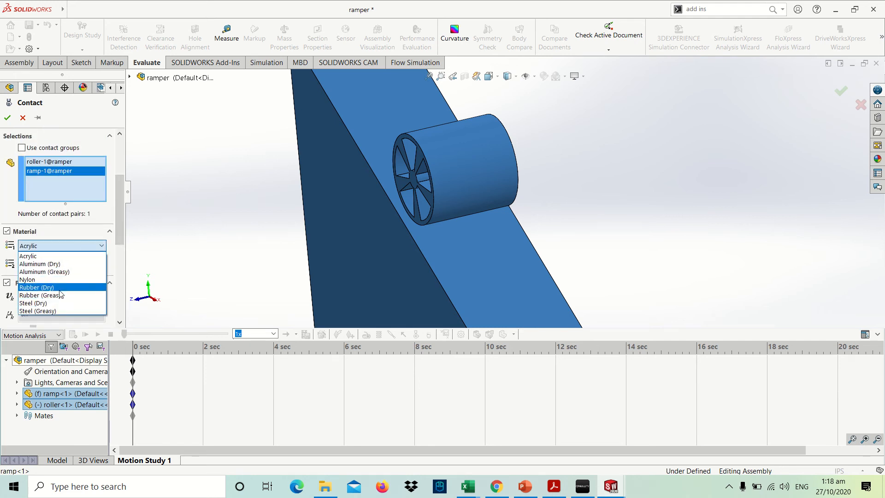
pyautogui.click(87, 246)
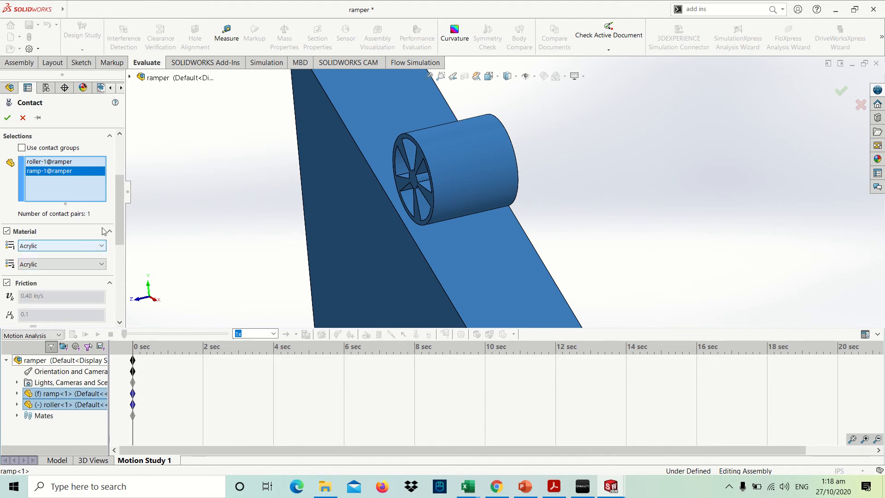
# Step: Try the contact with the Material option cleared, then restore the option
pyautogui.moveTo(118, 230); pyautogui.dragTo(118, 257)
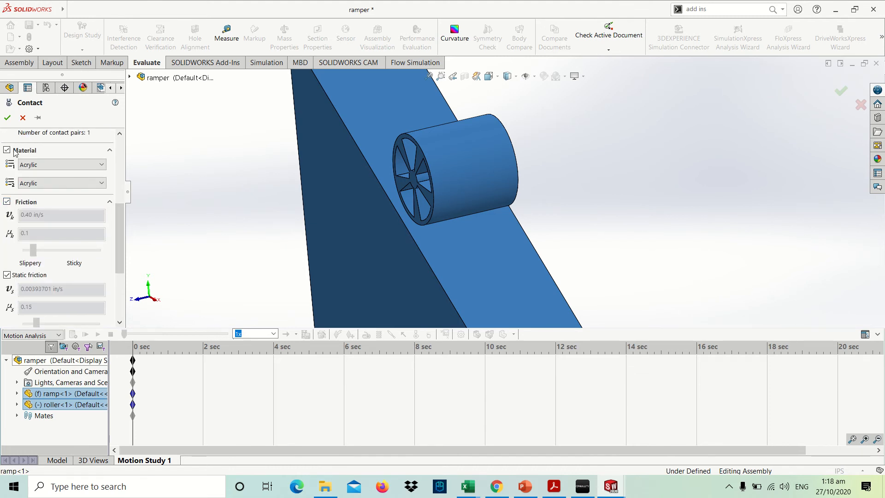
pyautogui.scroll(-3, 11, 152)
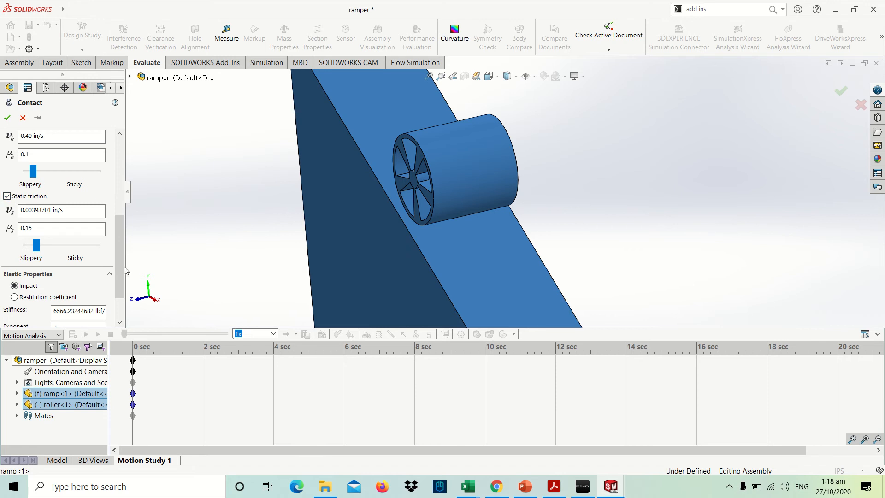
pyautogui.scroll(6, 21, 222)
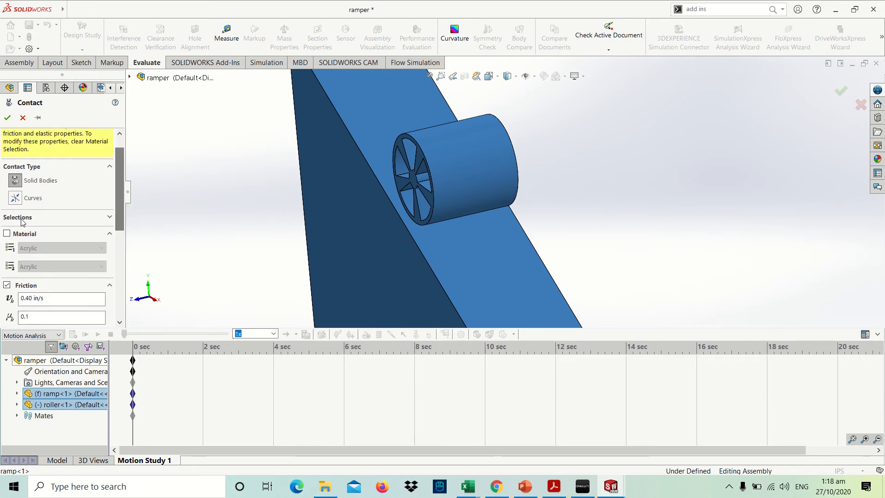
pyautogui.click(21, 218)
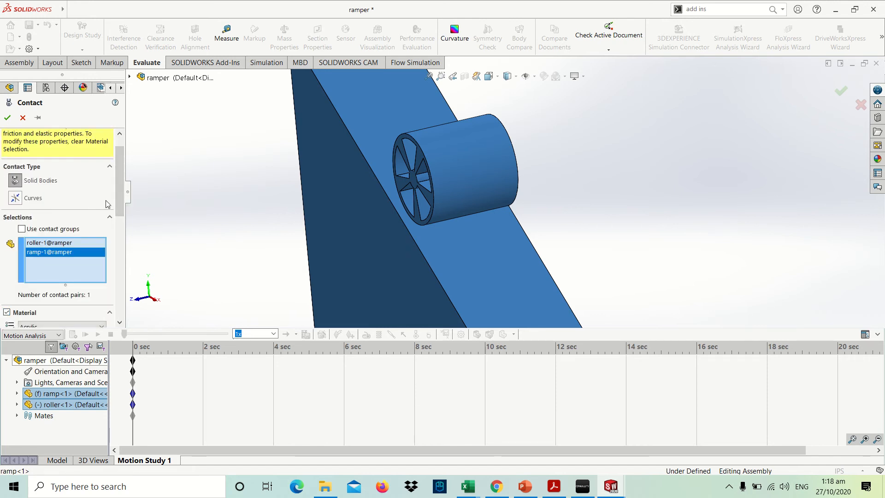
pyautogui.scroll(-5, 107, 205)
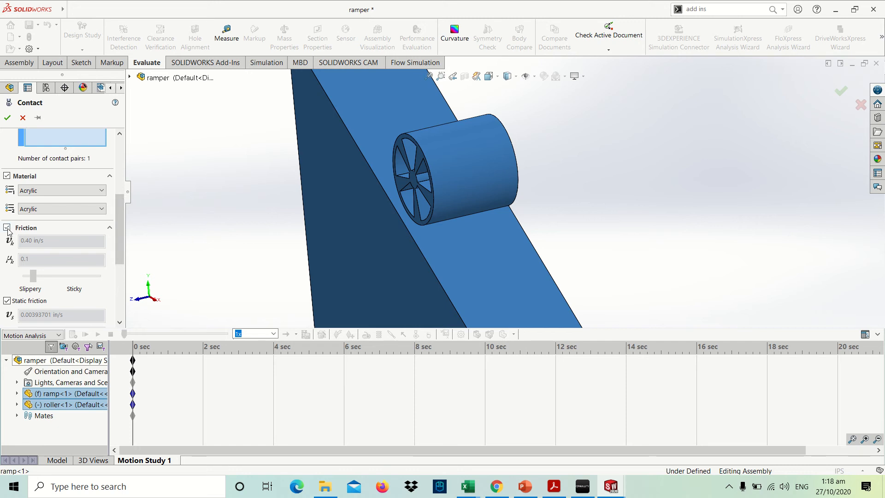
# Step: Try clearing the contact's Friction and Static friction options, then restore both
pyautogui.click(6, 228)
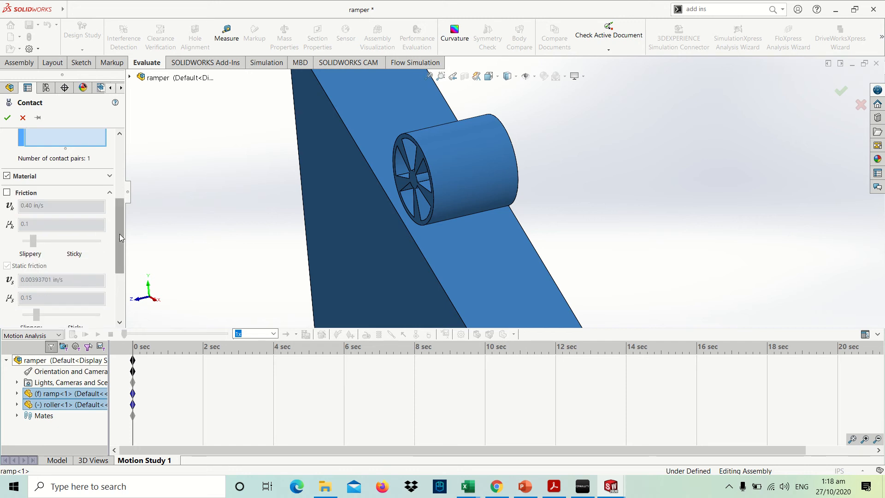
pyautogui.moveTo(119, 234); pyautogui.dragTo(128, 273)
pyautogui.click(7, 208)
pyautogui.scroll(-2, 68, 237)
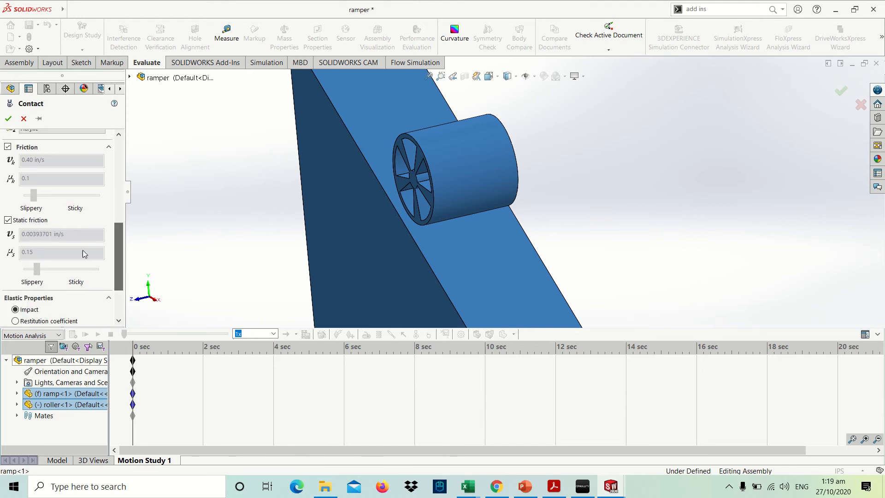
pyautogui.click(8, 220)
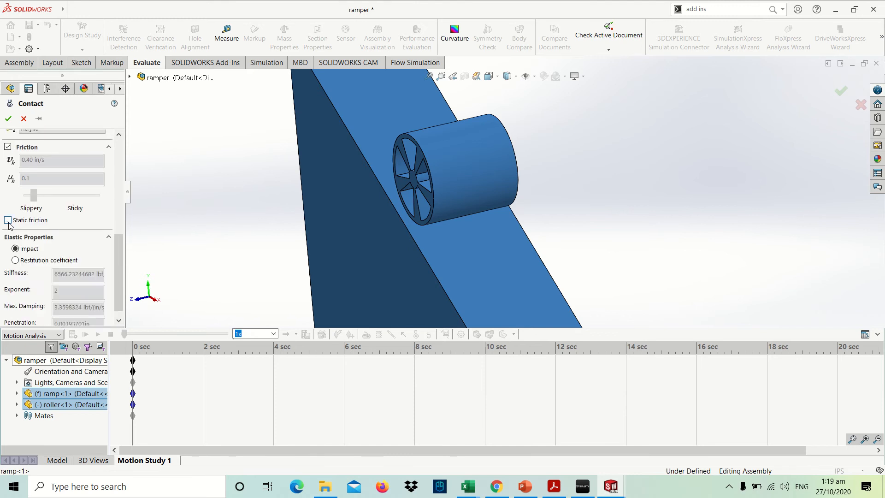
pyautogui.click(7, 221)
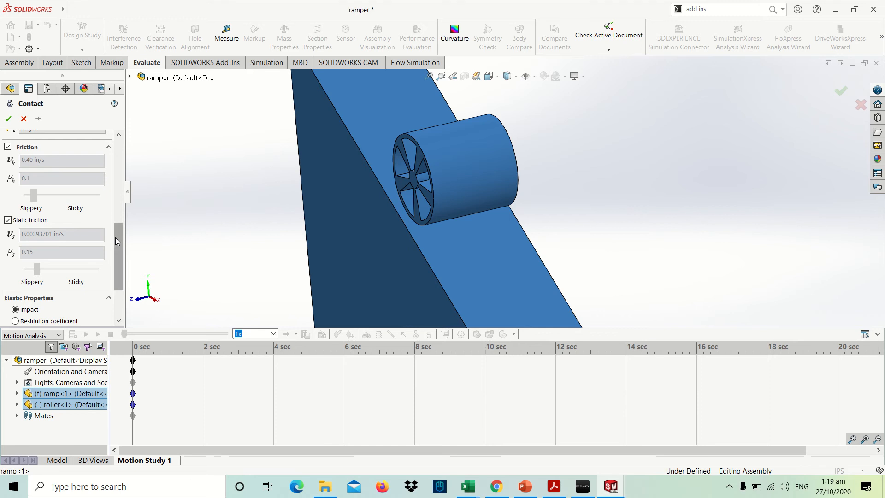
# Step: Widen the contact settings pane, then try the contact with the Friction option cleared and restore it
pyautogui.moveTo(115, 237)
pyautogui.mouseDown()
pyautogui.moveTo(121, 211)
pyautogui.moveTo(119, 251)
pyautogui.mouseUp()
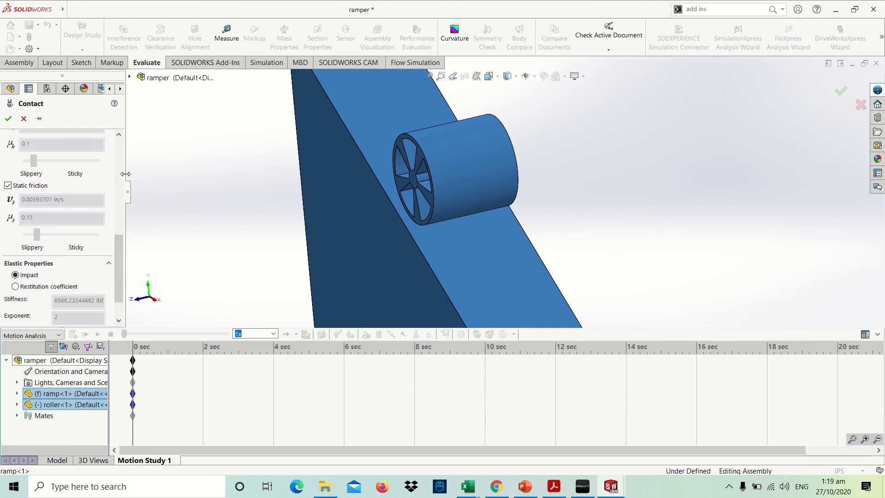
pyautogui.moveTo(128, 178); pyautogui.dragTo(169, 233)
pyautogui.scroll(3, 110, 213)
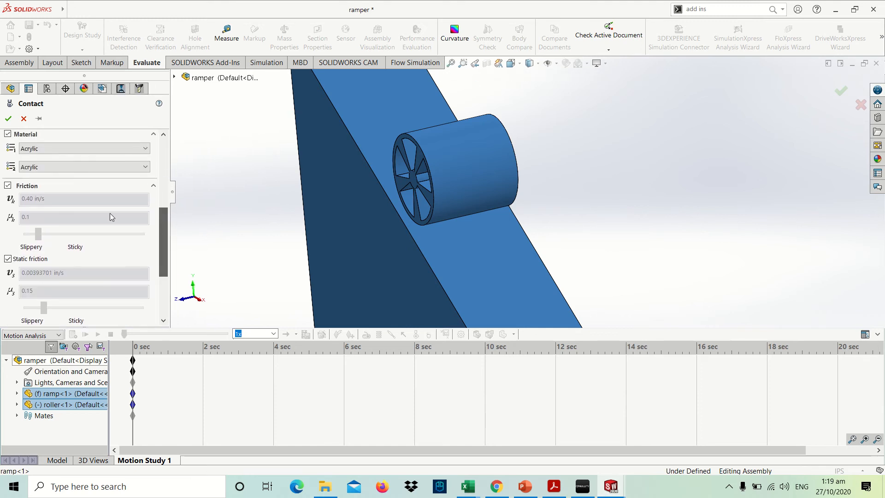
pyautogui.click(9, 184)
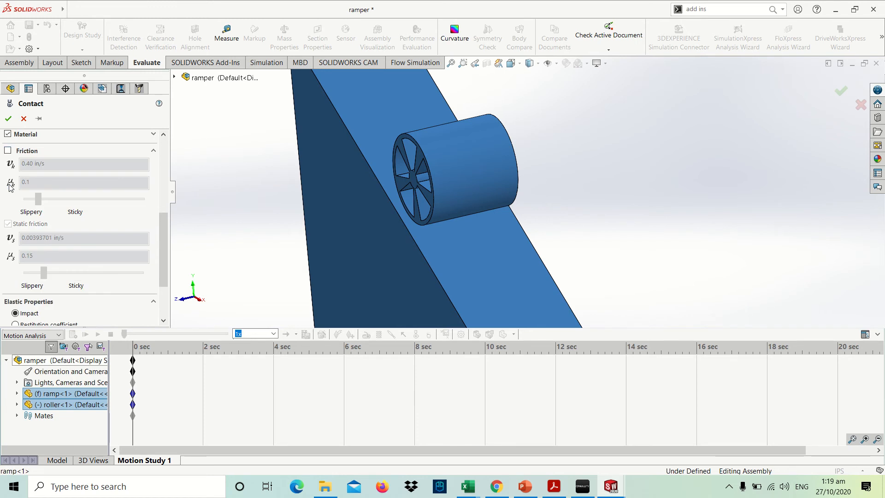
pyautogui.click(8, 151)
pyautogui.scroll(-2, 10, 143)
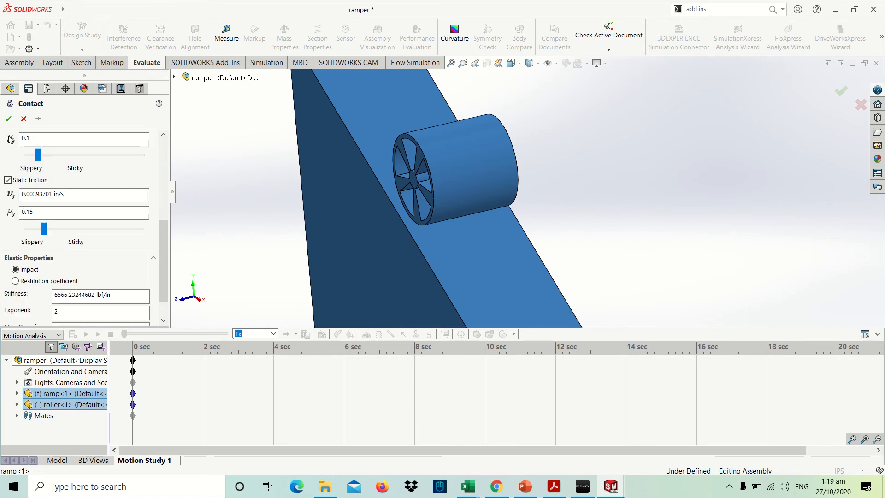
pyautogui.scroll(5, 165, 233)
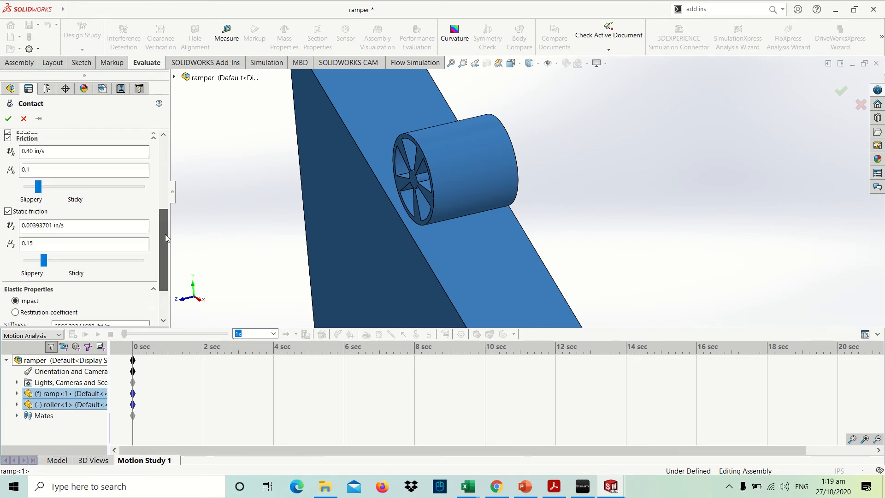
pyautogui.moveTo(164, 210); pyautogui.dragTo(165, 218)
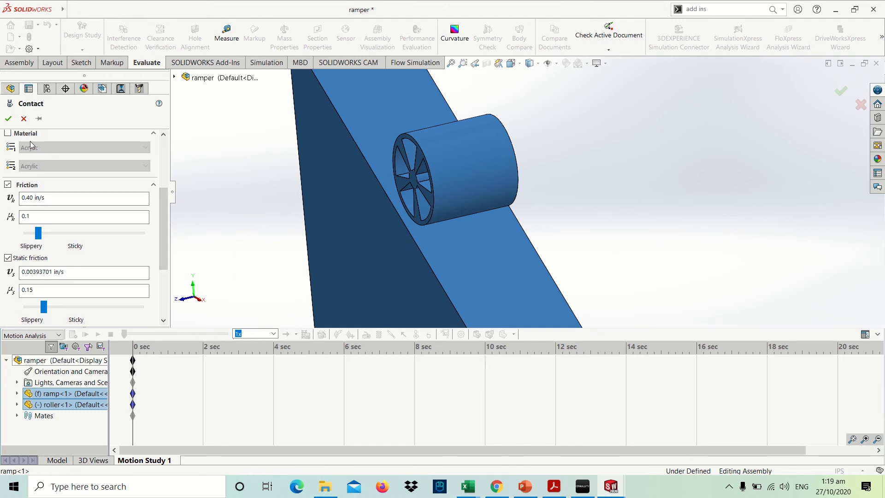
# Step: Enable the Material option, accept the solid-body contact between roller and ramp, and show the assembly from the front
pyautogui.click(7, 133)
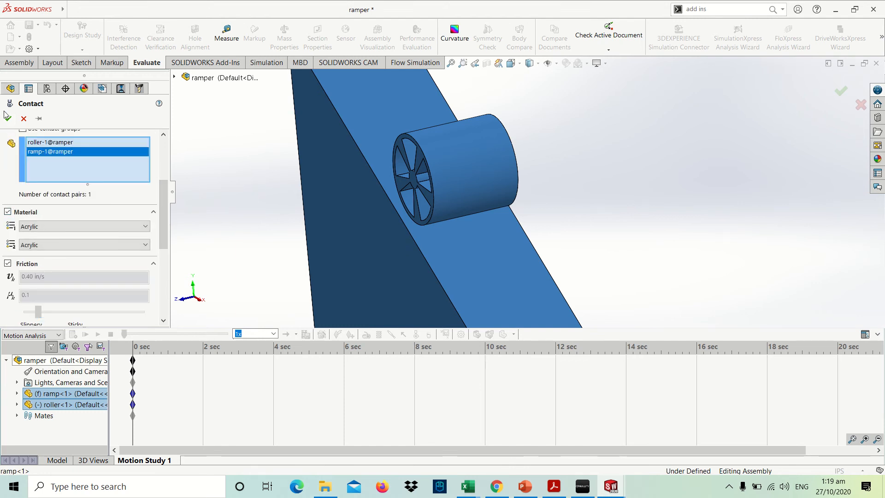
pyautogui.click(8, 118)
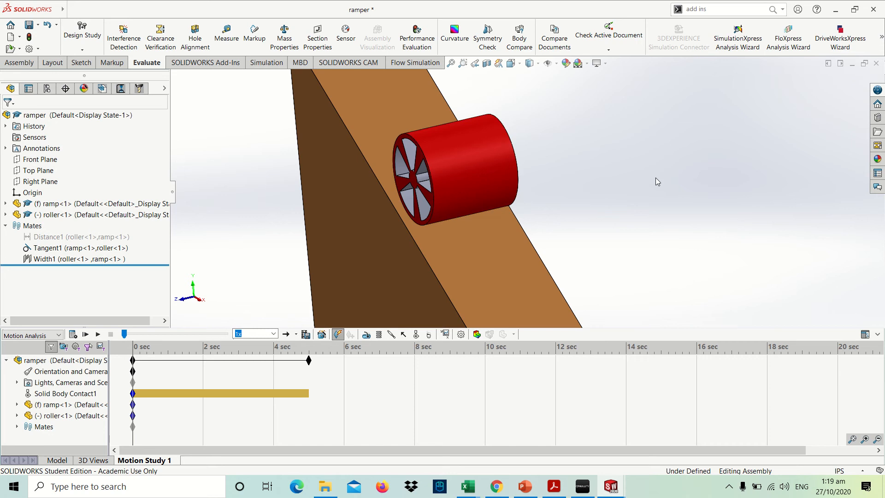
pyautogui.hotkey('ctrl', '1')
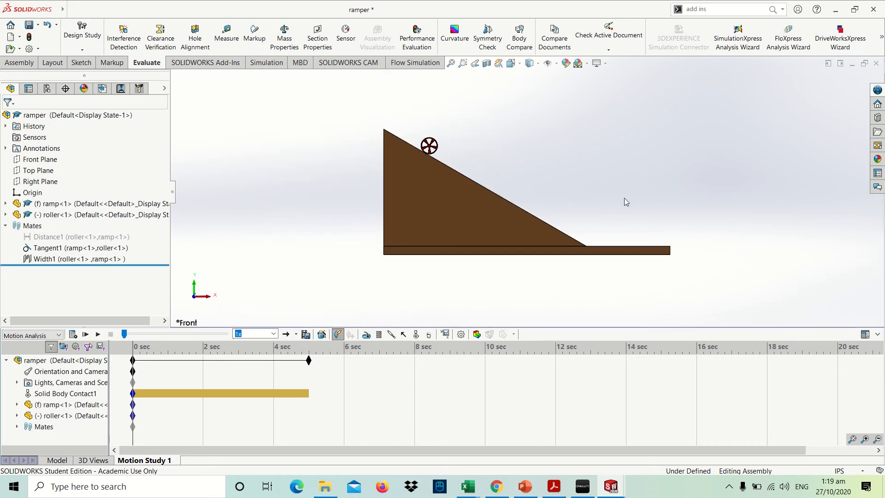
# Step: Consult the tutorial's contact instructions, then edit the solid-body contact in SolidWorks so its Material and Friction options are both cleared
pyautogui.click(554, 486)
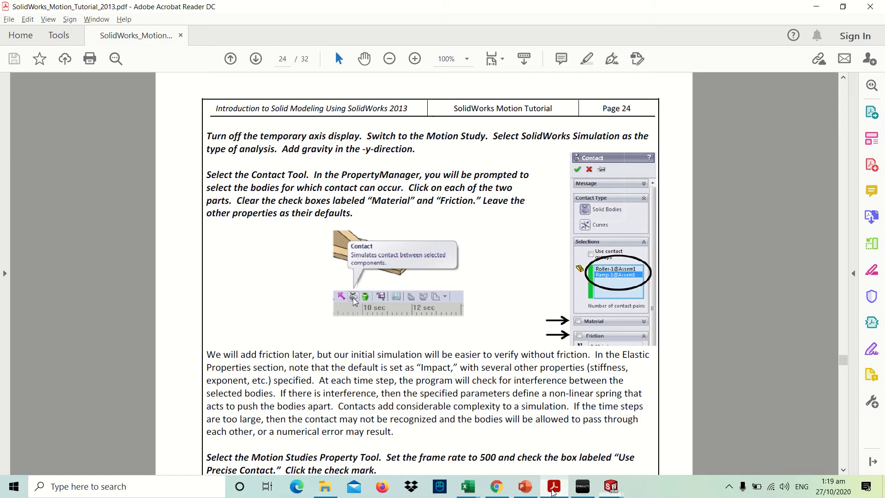
pyautogui.scroll(-2, 456, 317)
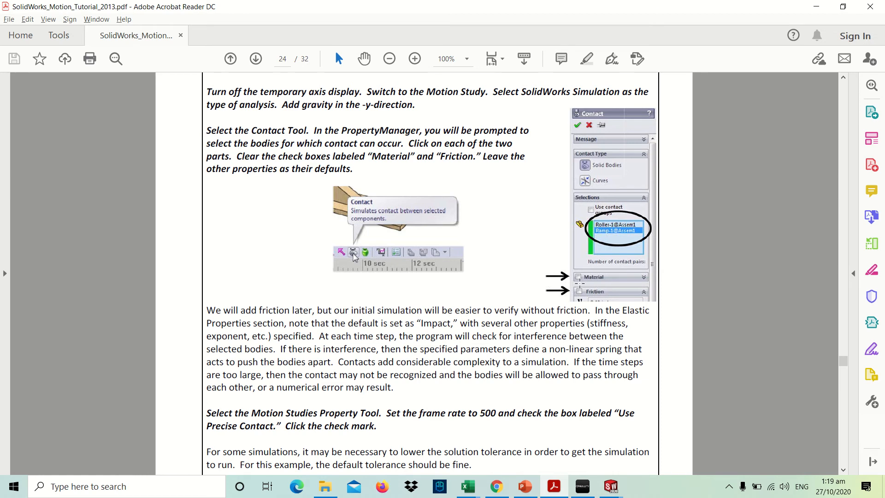
pyautogui.hotkey('alt', 'Tab')
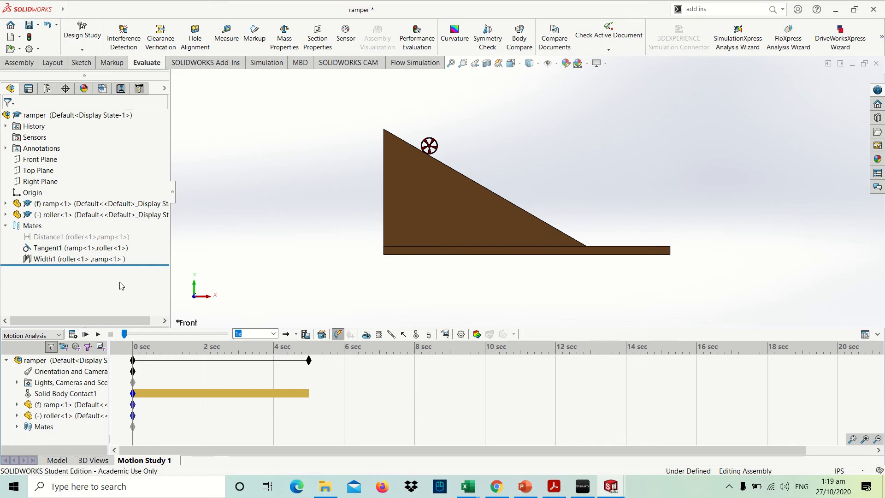
pyautogui.rightClick(54, 394)
pyautogui.click(86, 320)
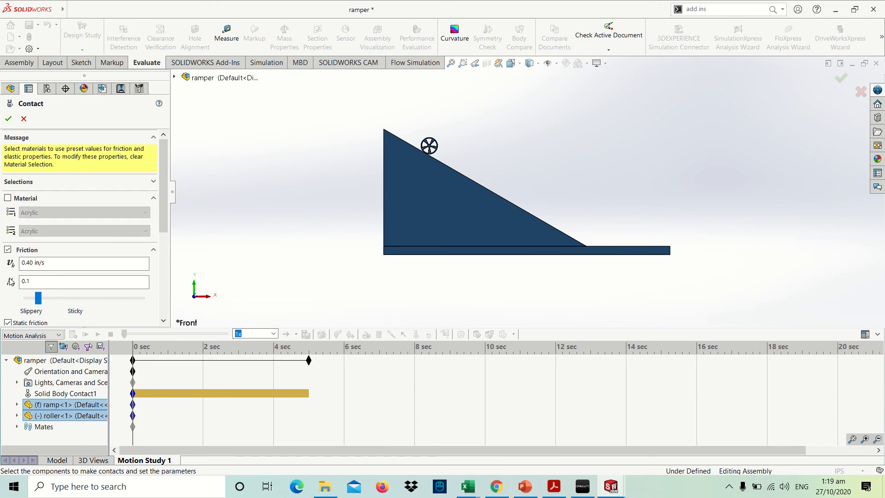
pyautogui.click(7, 249)
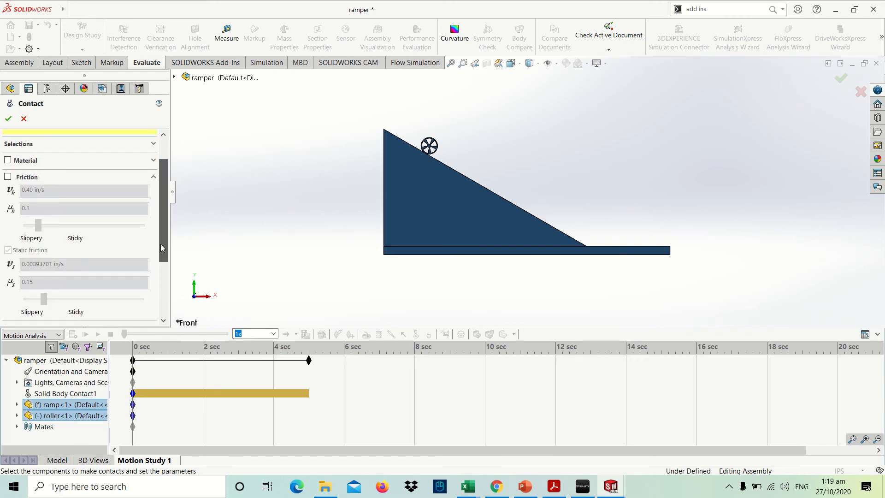
pyautogui.click(8, 118)
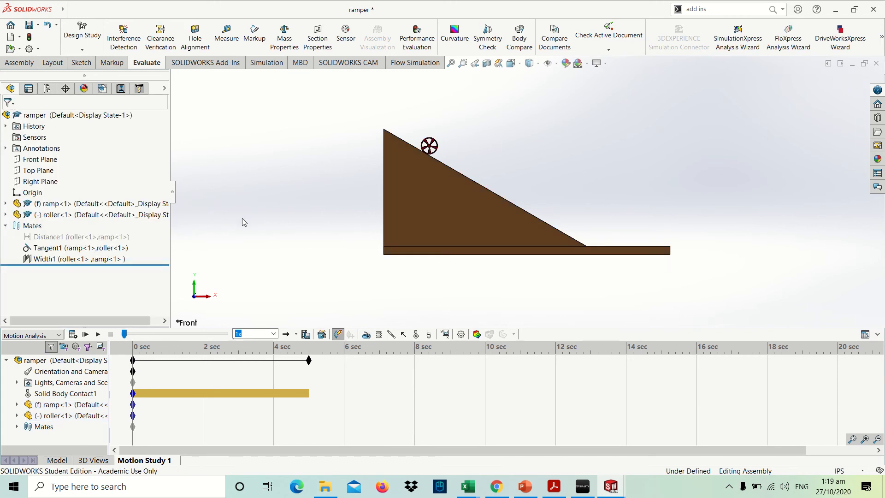
# Step: Read the tutorial's motion study settings, then set the study in SolidWorks to 500 frames per second with Use Precise Contact enabled
pyautogui.hotkey('alt', 'Tab')
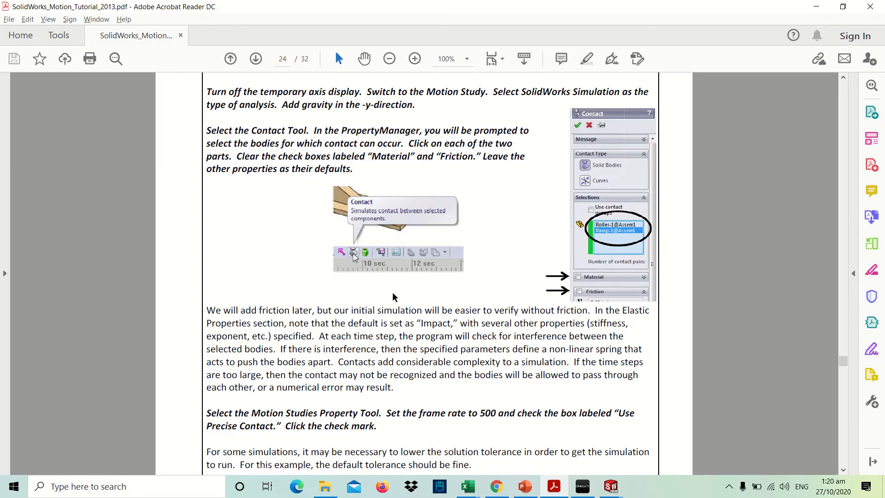
pyautogui.scroll(-2, 409, 307)
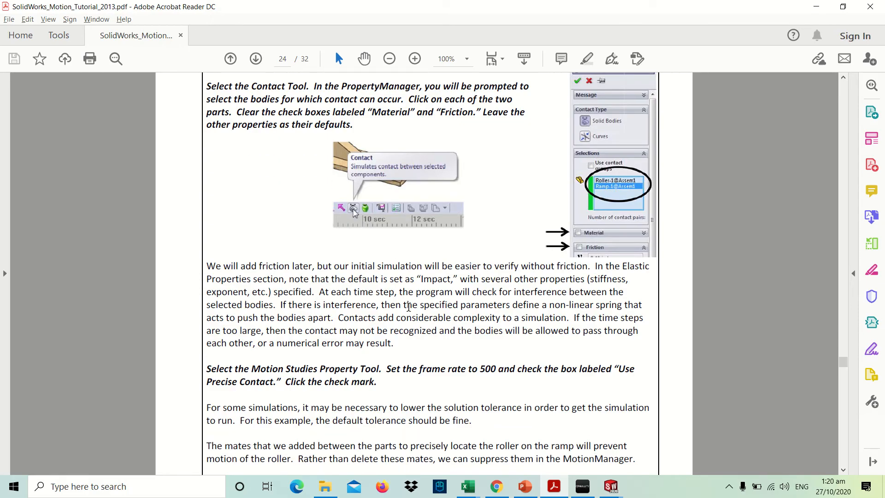
pyautogui.scroll(-2, 409, 307)
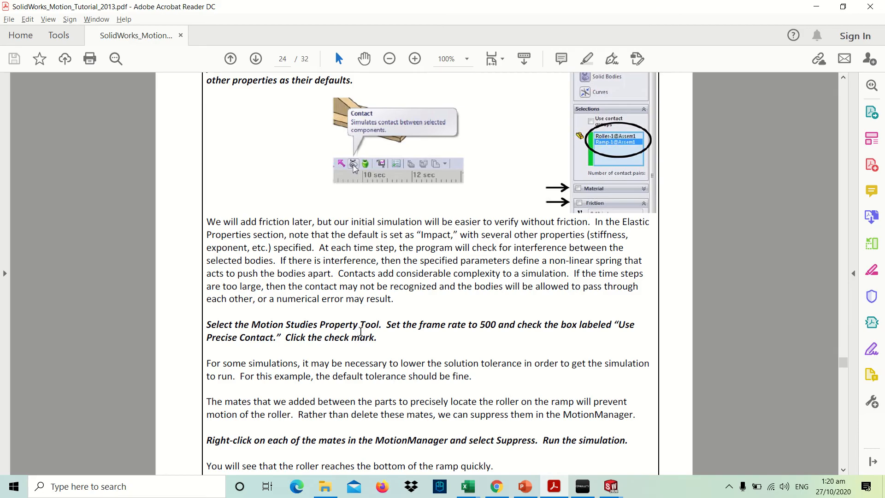
pyautogui.hotkey('alt', 'Tab')
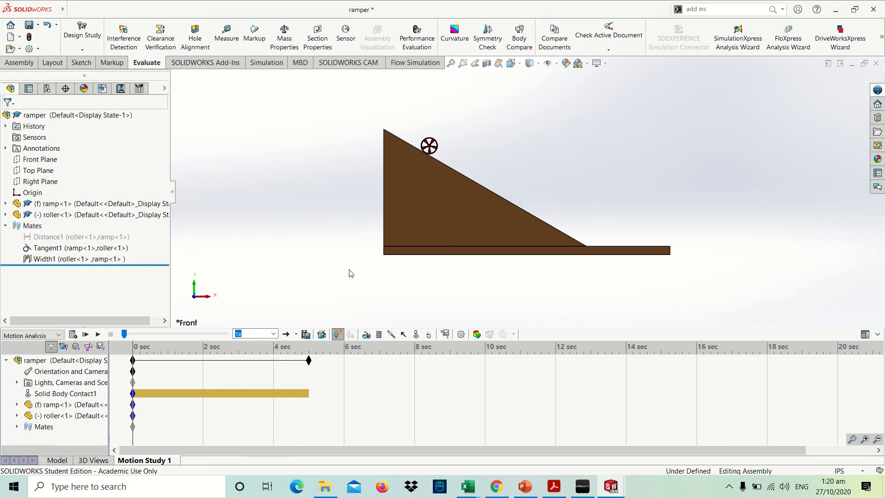
pyautogui.click(460, 335)
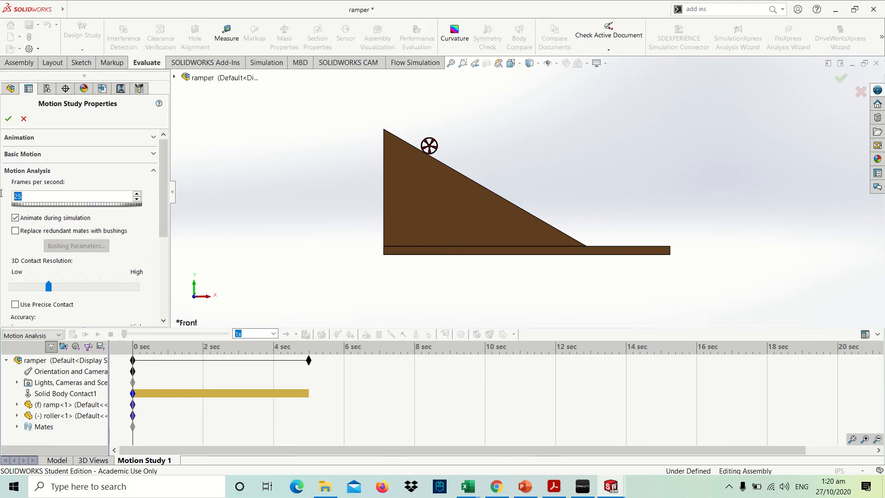
pyautogui.write('500')
pyautogui.click(15, 305)
pyautogui.click(11, 121)
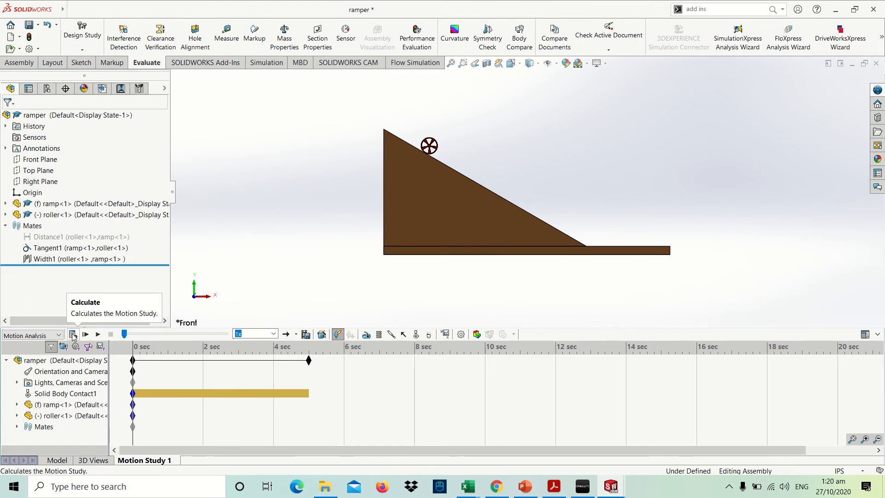
# Step: Look up the simulation duration in the tutorial, then set the motion study's end time in SolidWorks to 0.5 seconds
pyautogui.hotkey('alt', 'Tab')
pyautogui.scroll(-4, 478, 327)
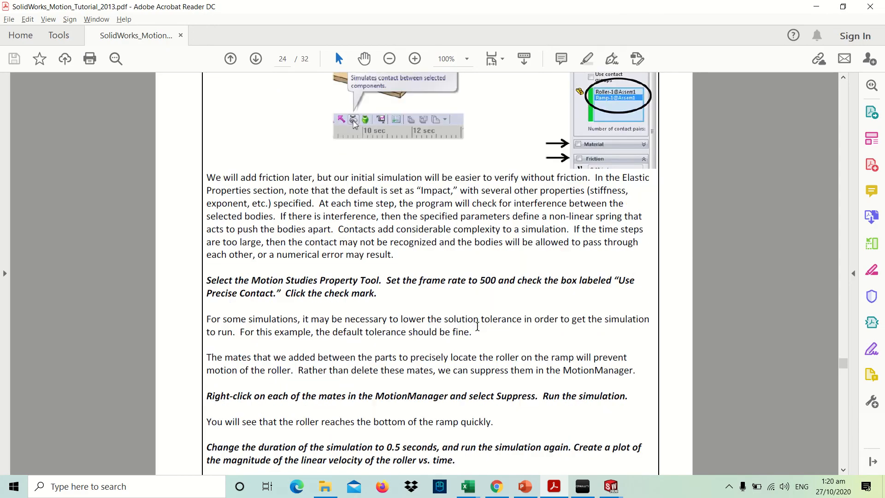
pyautogui.scroll(-3, 478, 326)
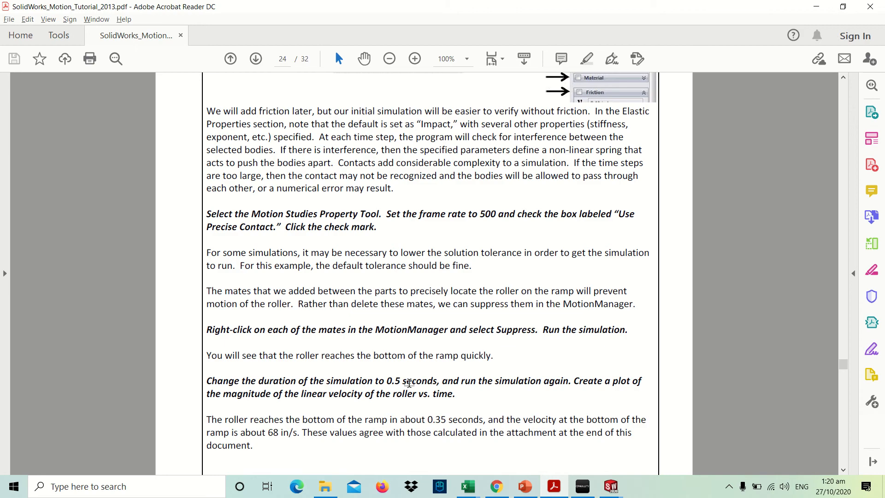
pyautogui.hotkey('alt', 'Tab')
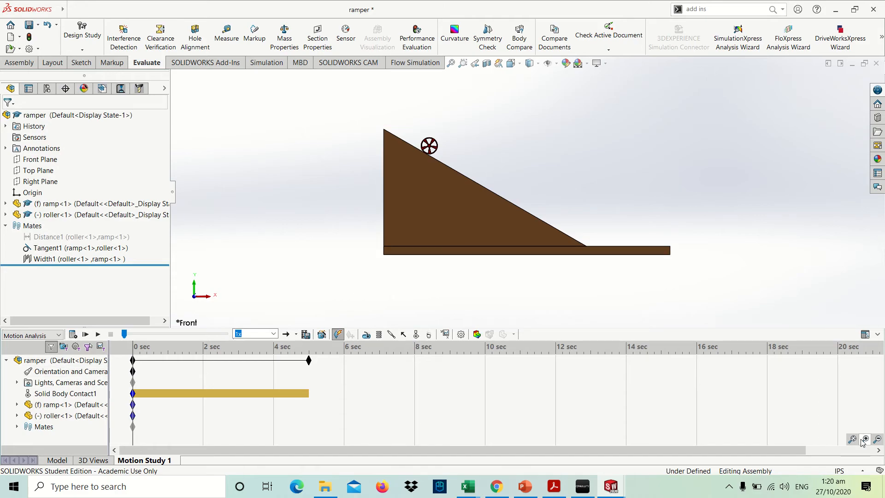
pyautogui.rightClick(310, 360)
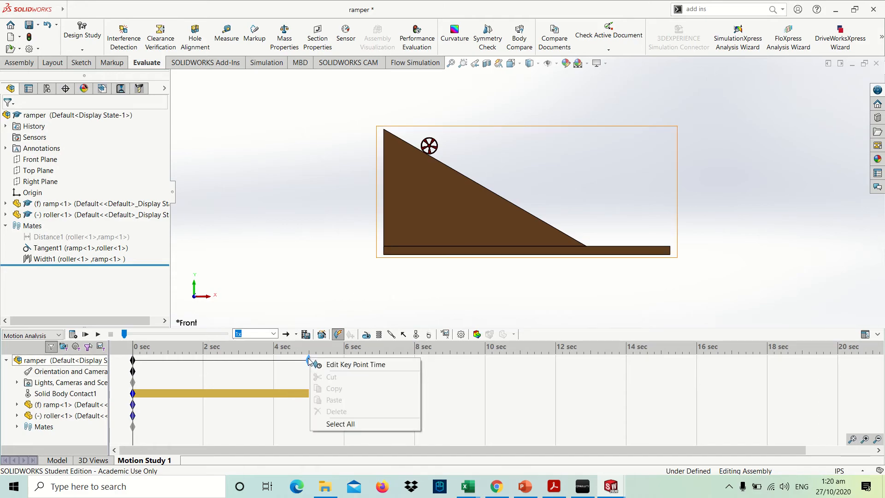
pyautogui.click(326, 364)
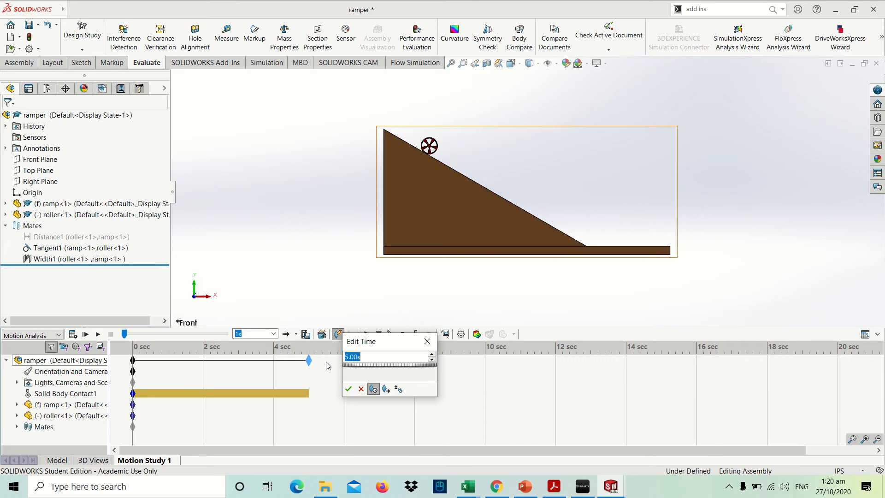
pyautogui.write('.5')
pyautogui.click(349, 389)
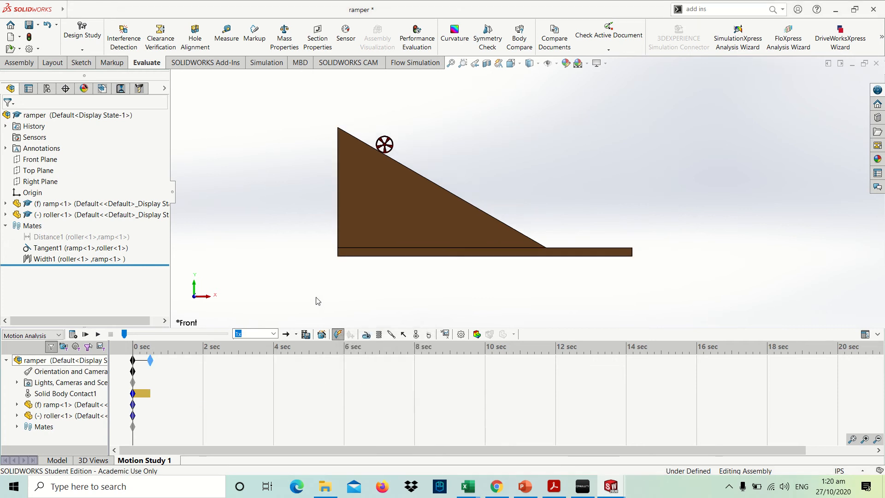
# Step: Calculate the motion study over the shortened timeline
pyautogui.click(865, 441)
pyautogui.click(865, 441)
pyautogui.click(865, 441)
pyautogui.click(866, 441)
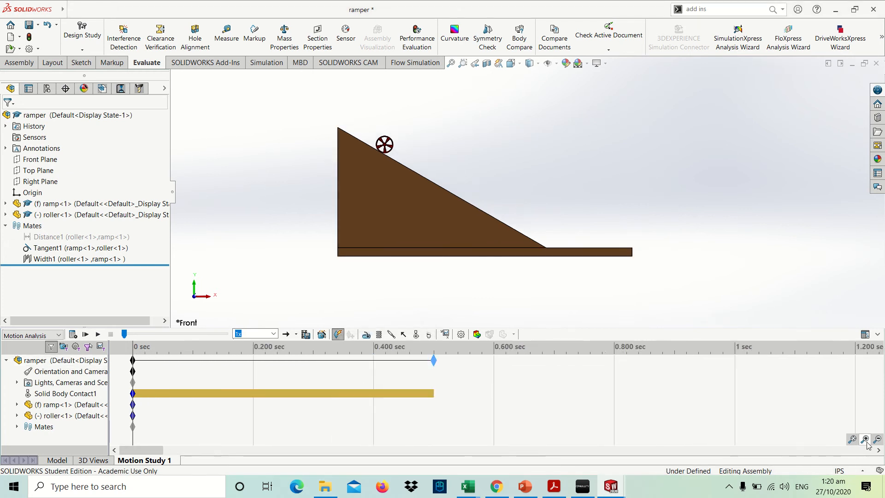
pyautogui.click(866, 440)
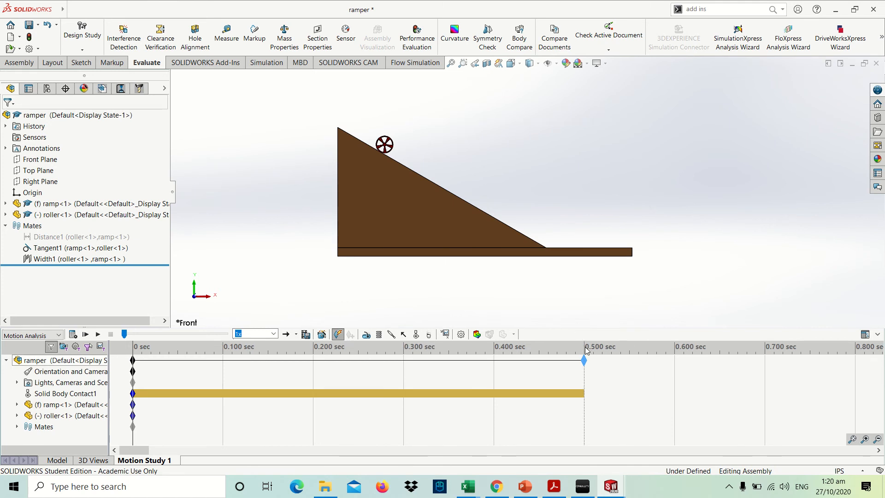
pyautogui.click(73, 336)
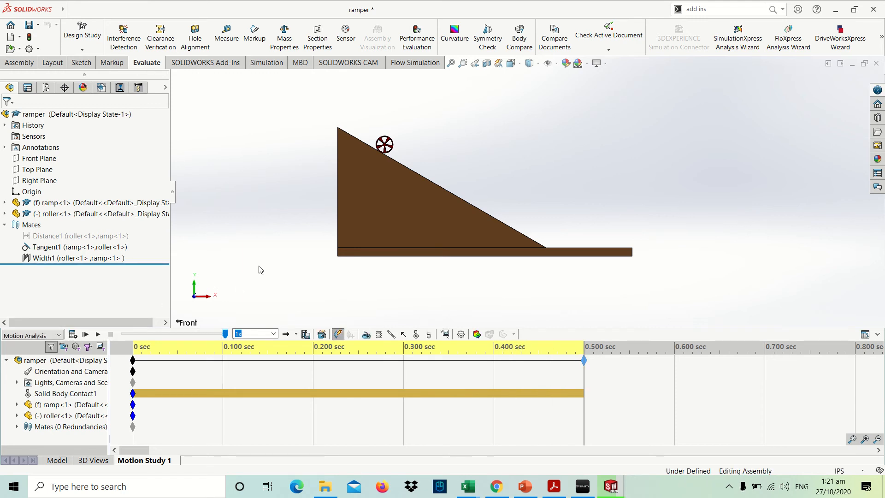
# Step: Reread the tutorial's instructions on contact, study properties and mate suppression to check the simulation setup
pyautogui.hotkey('alt', 'Tab')
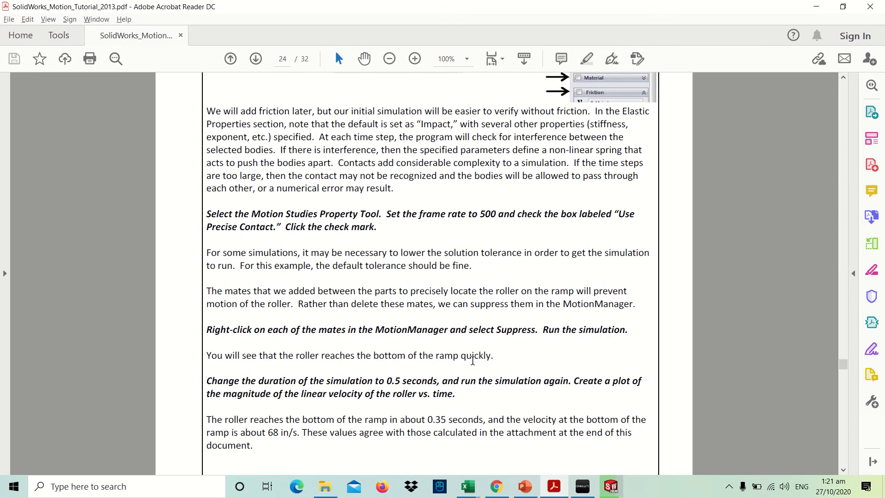
pyautogui.scroll(-4, 473, 364)
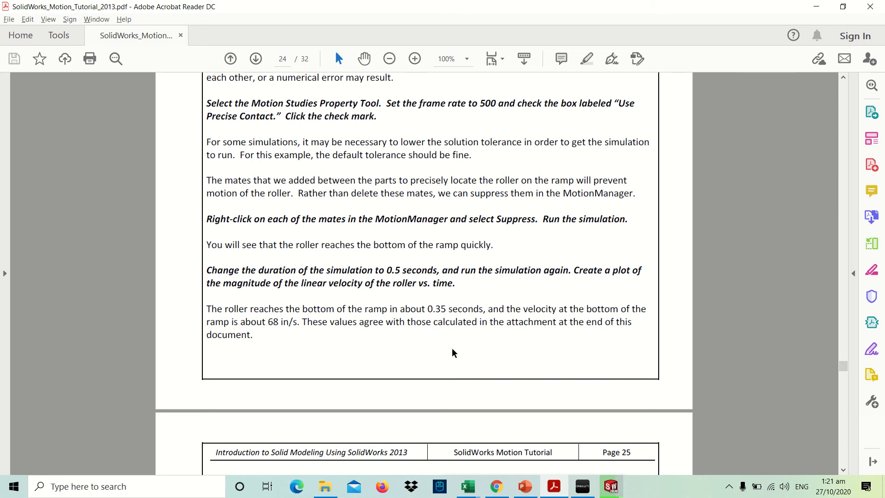
pyautogui.scroll(5, 452, 352)
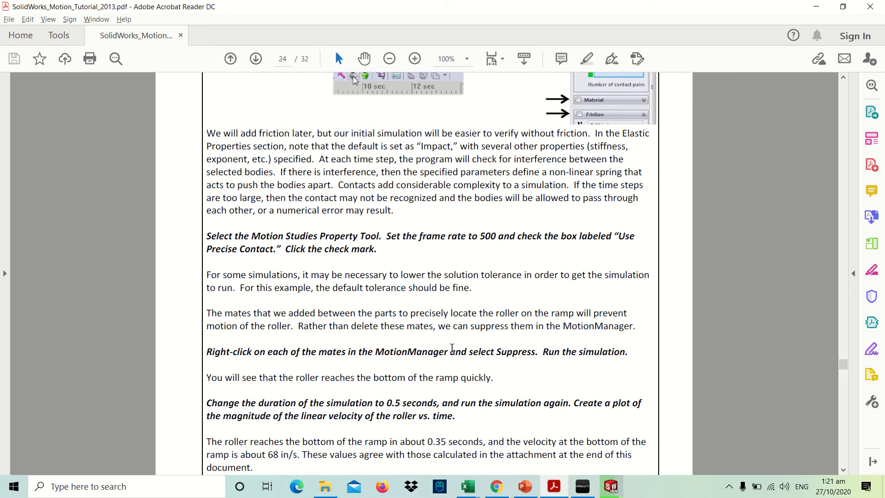
pyautogui.scroll(4, 453, 348)
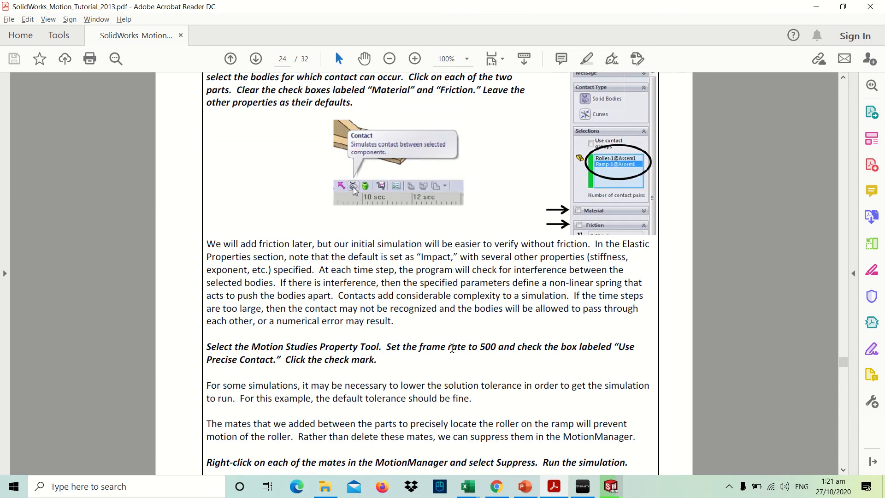
pyautogui.scroll(4, 453, 348)
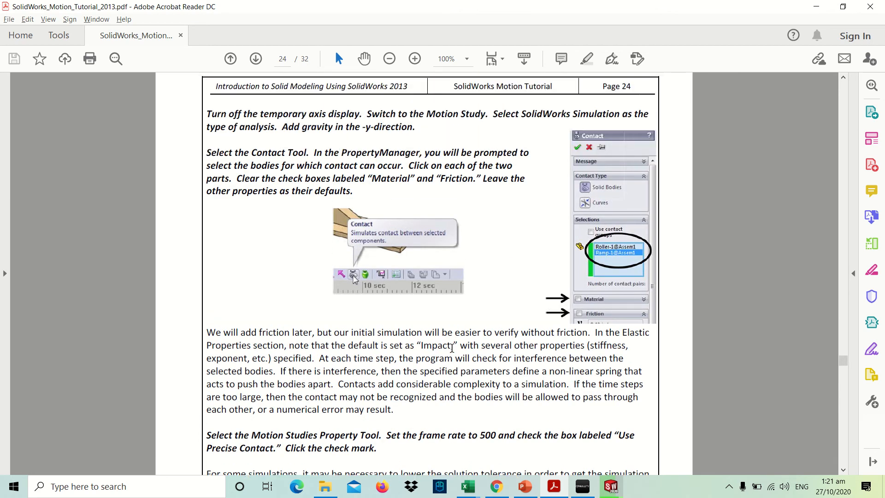
# Step: Look up the gravity instruction on page 24 of the tutorial PDF, then switch back to SolidWorks
pyautogui.scroll(1, 452, 348)
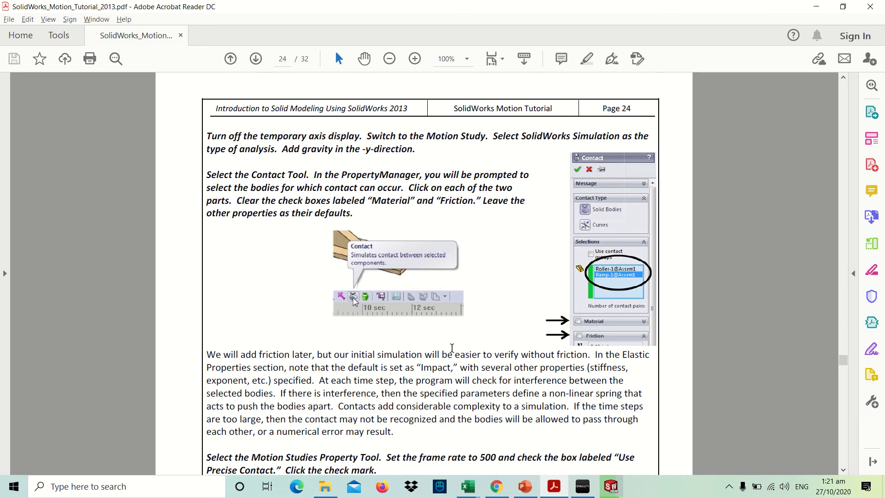
pyautogui.scroll(2, 452, 348)
pyautogui.moveTo(289, 193); pyautogui.dragTo(418, 197)
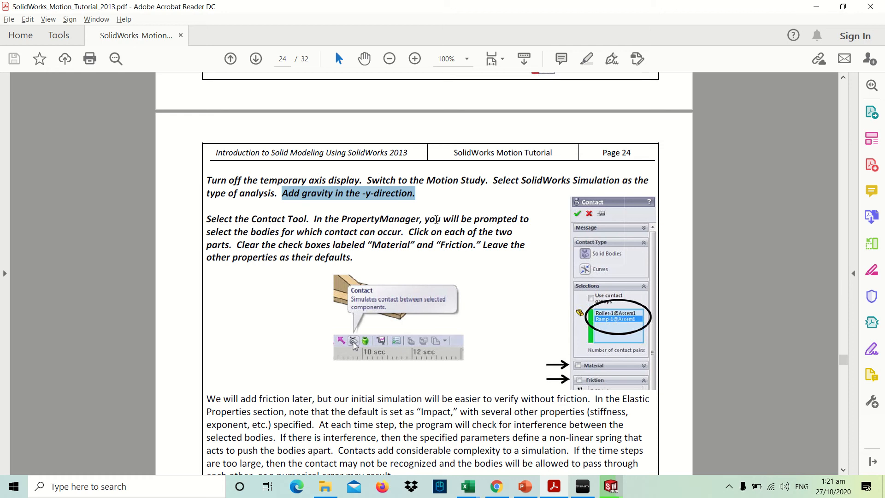
pyautogui.press('alt')
pyautogui.hotkey('alt', 'Tab')
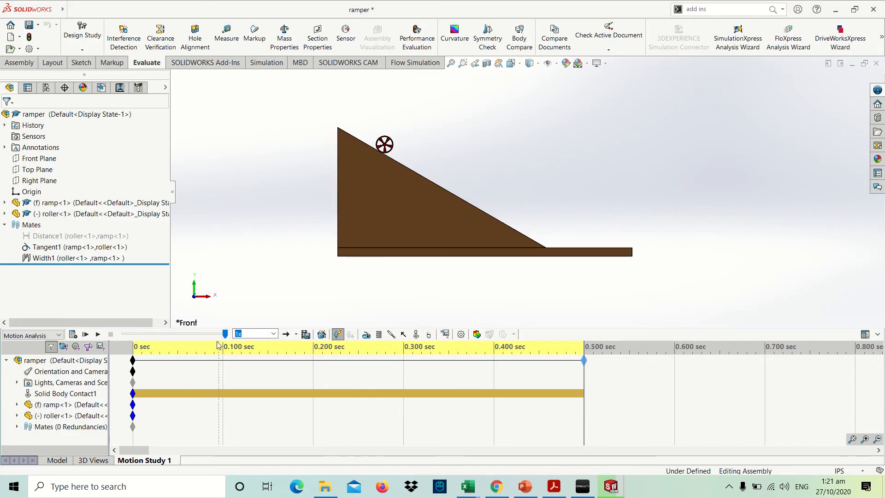
# Step: With the study rewound to 0 seconds, add gravity in the negative Y direction and recalculate the motion study
pyautogui.moveTo(225, 334); pyautogui.dragTo(124, 333)
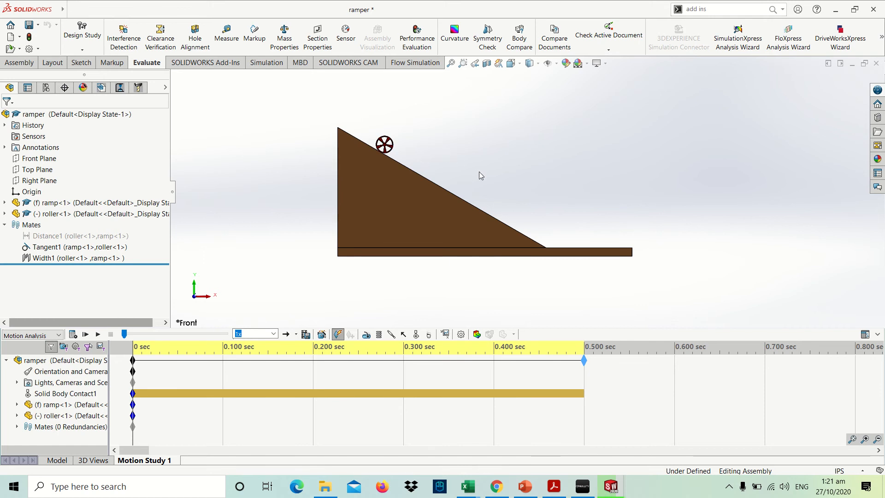
pyautogui.click(427, 335)
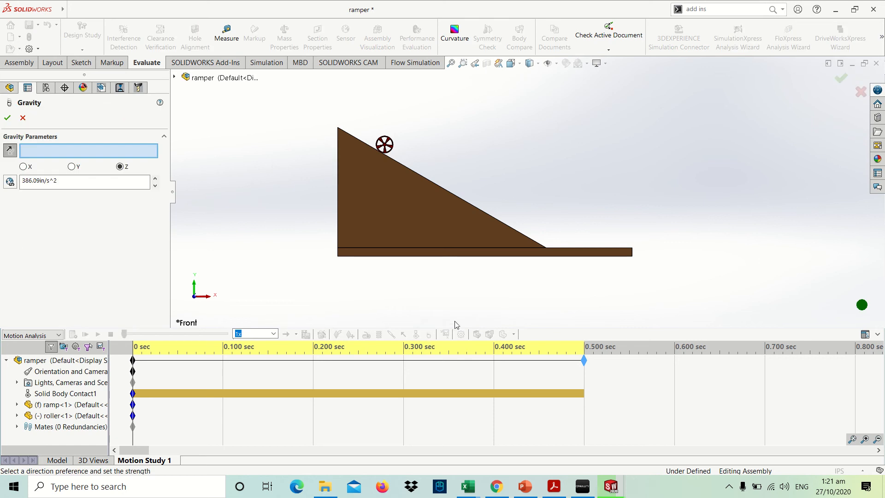
pyautogui.click(73, 167)
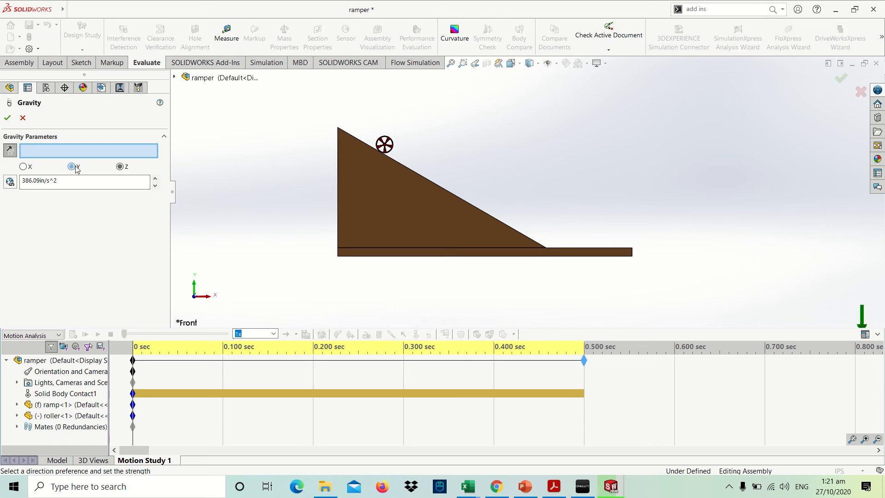
pyautogui.click(8, 118)
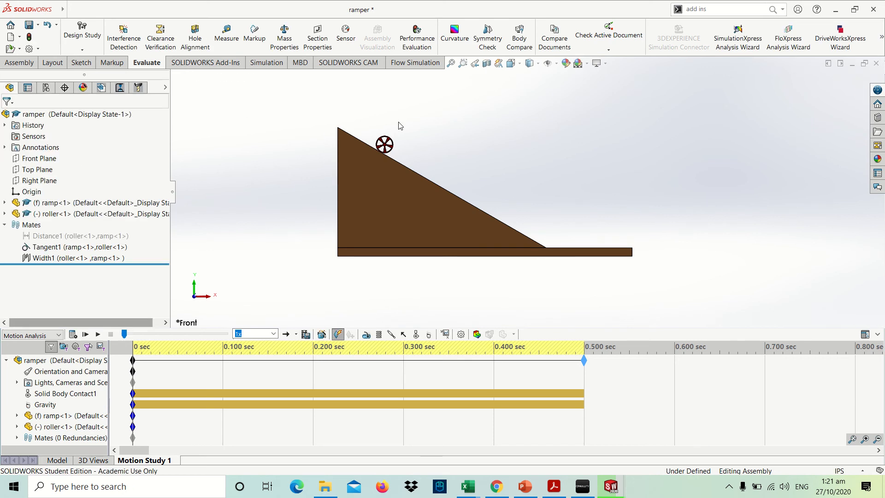
pyautogui.click(72, 334)
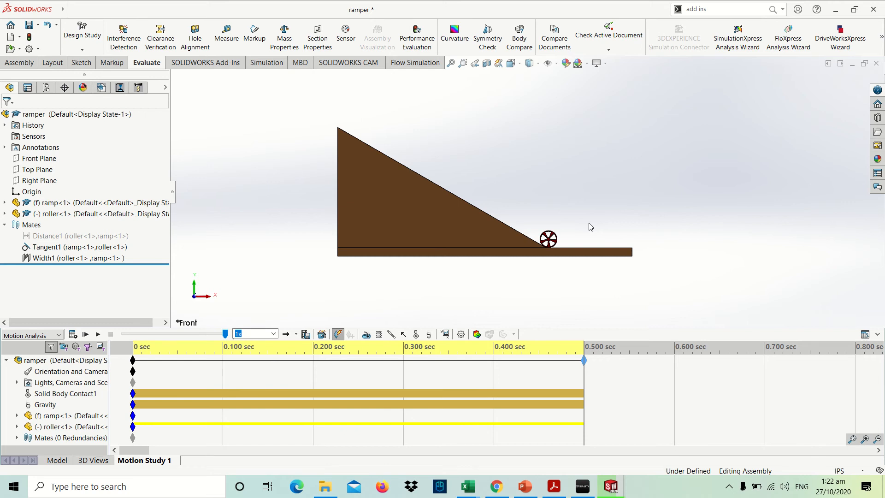
# Step: Read the tutorial's instructions on running the 0.5-second simulation and plotting the roller's velocity, then return to SolidWorks
pyautogui.hotkey('alt', 'Tab')
pyautogui.scroll(-5, 398, 323)
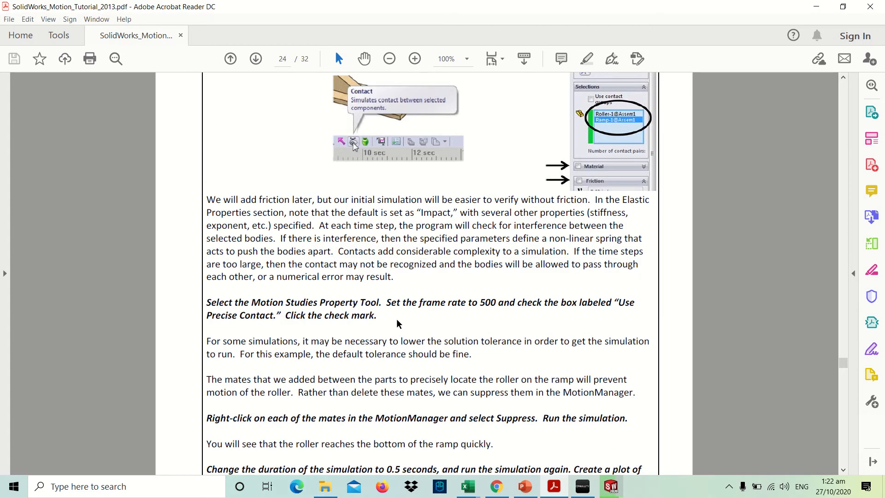
pyautogui.scroll(-5, 396, 319)
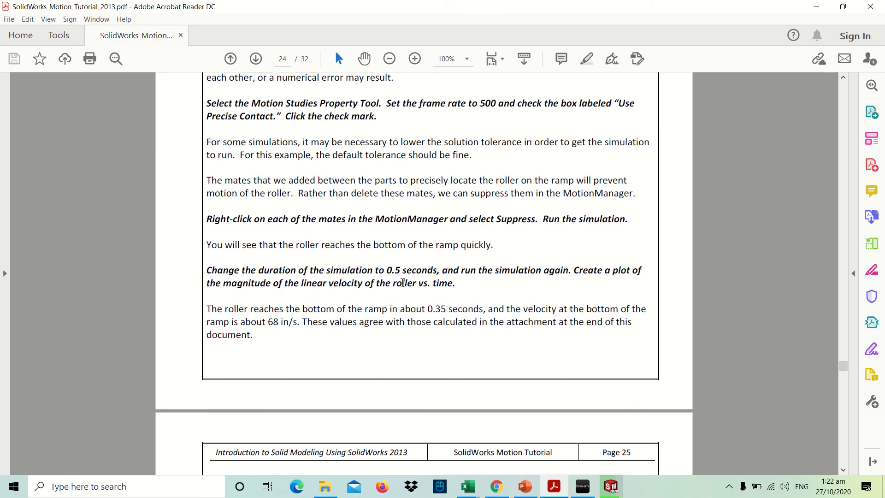
pyautogui.hotkey('alt', 'Tab')
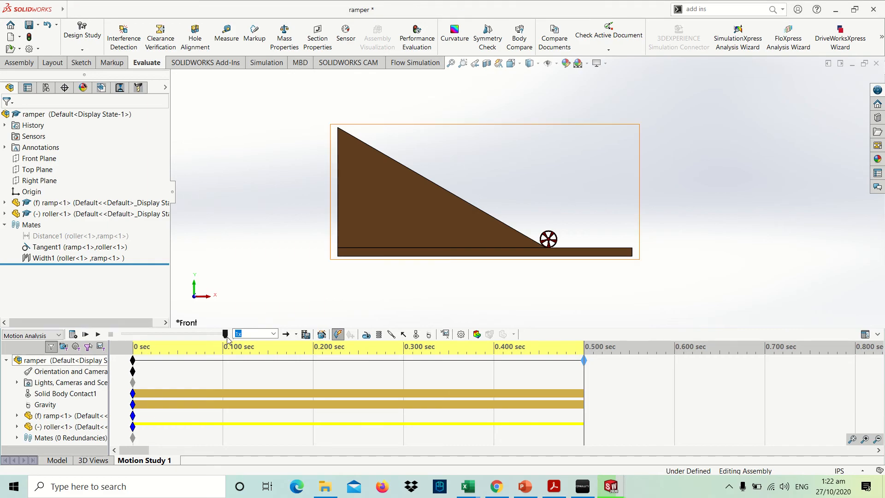
# Step: Rewind the study to 0 seconds and set up a Displacement/Velocity/Acceleration result for Linear Velocity, Magnitude
pyautogui.moveTo(225, 334); pyautogui.dragTo(124, 334)
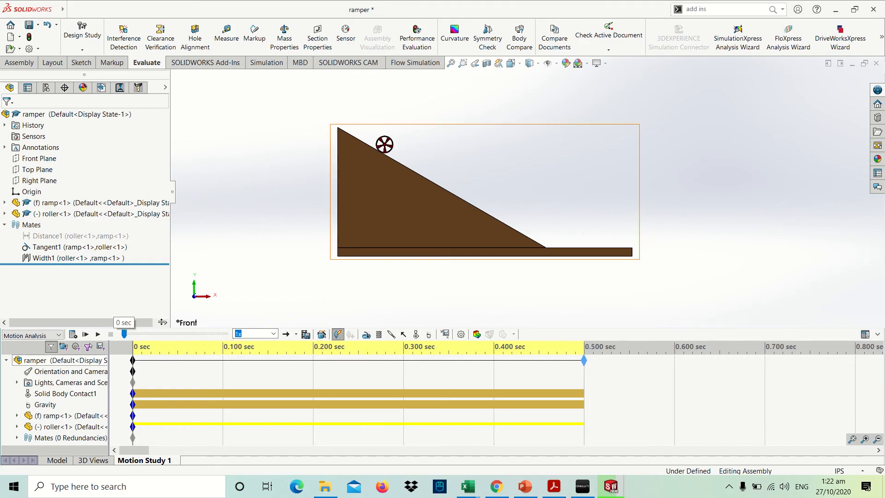
pyautogui.click(445, 334)
pyautogui.click(97, 149)
pyautogui.click(80, 167)
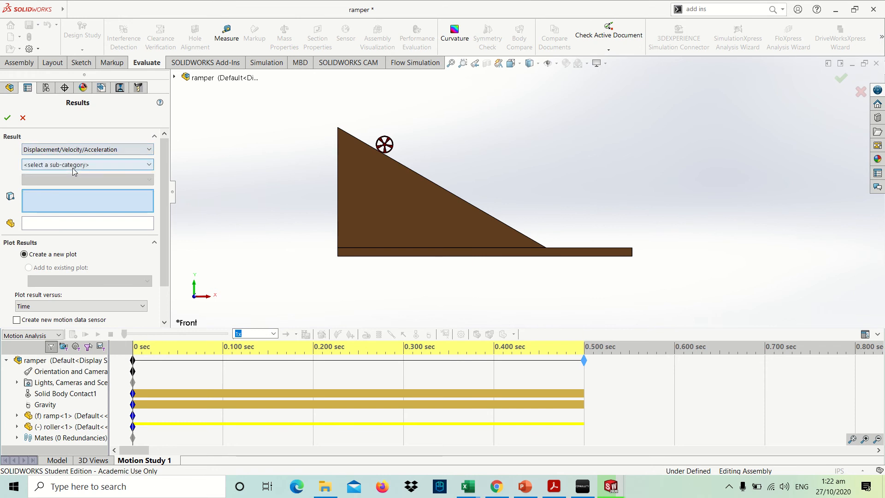
pyautogui.click(92, 165)
pyautogui.click(63, 206)
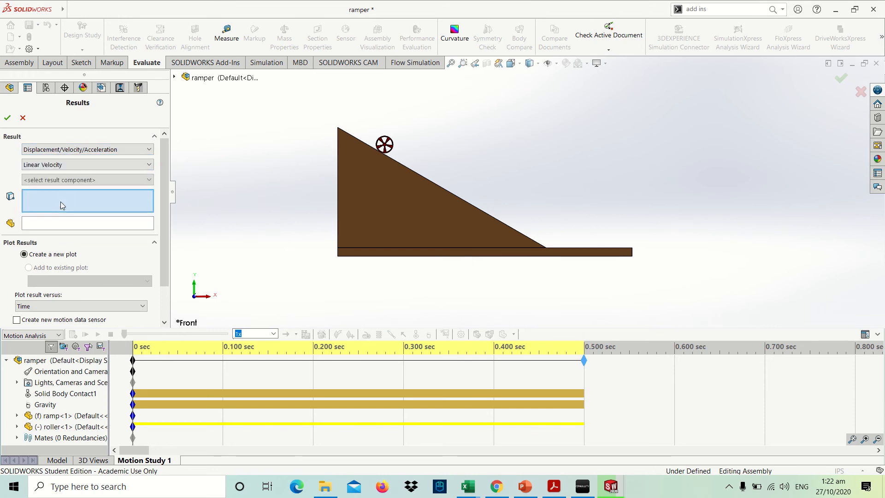
pyautogui.click(65, 180)
pyautogui.click(65, 179)
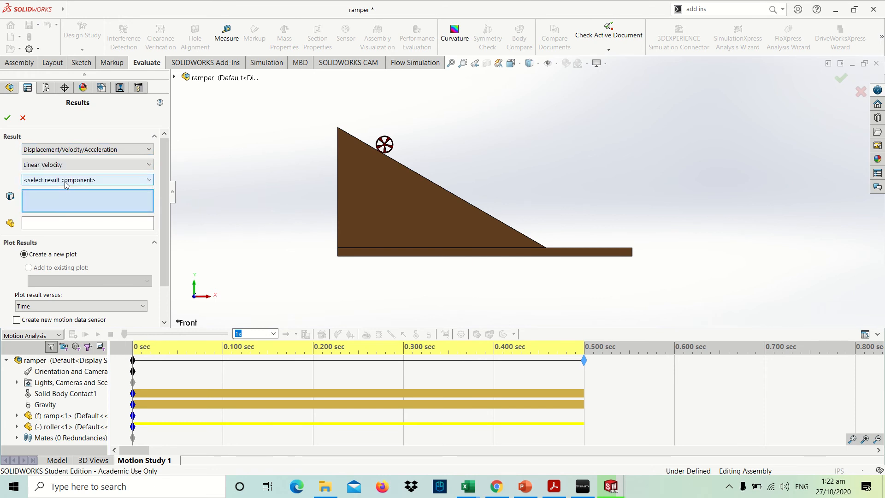
pyautogui.click(65, 180)
pyautogui.click(55, 221)
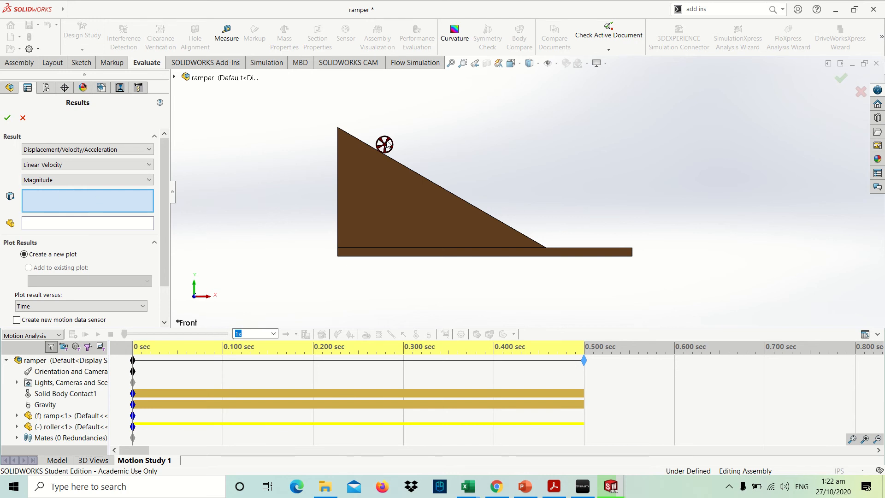
# Step: Select a vertex at the outer end of the roller's upper-left spoke and create the velocity-versus-time plot
pyautogui.scroll(-8, 385, 144)
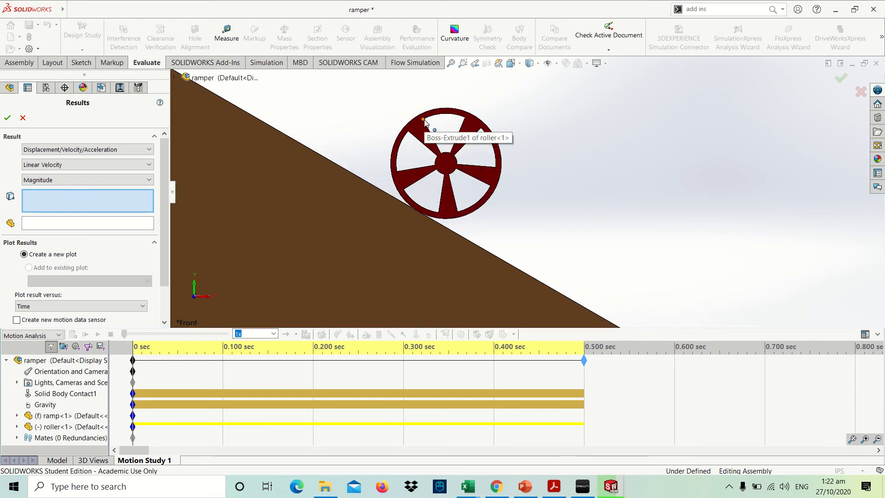
pyautogui.click(423, 120)
pyautogui.scroll(4, 526, 189)
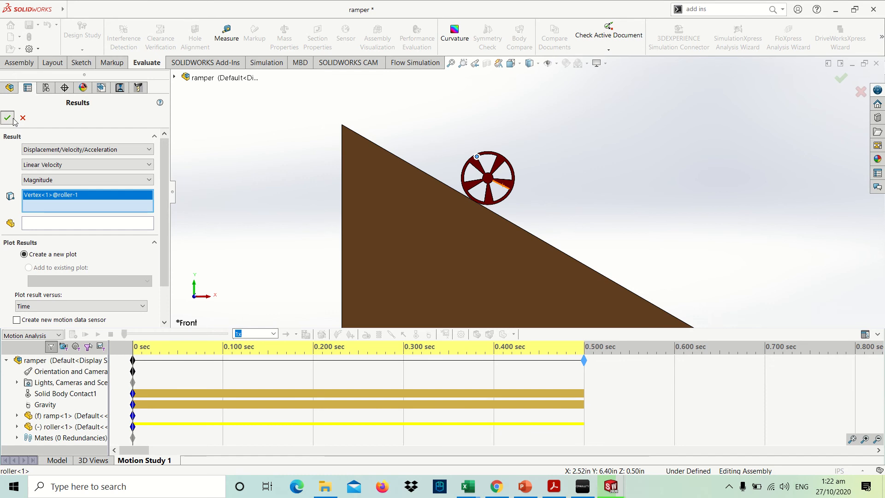
pyautogui.click(14, 119)
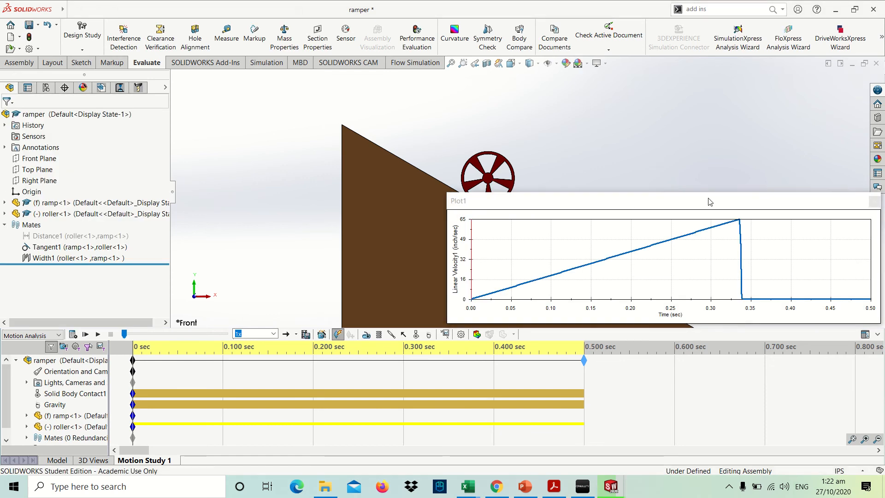
# Step: Make the velocity plot window narrower and move it to the empty area beside the roller, clear of the model
pyautogui.moveTo(713, 211); pyautogui.dragTo(610, 61)
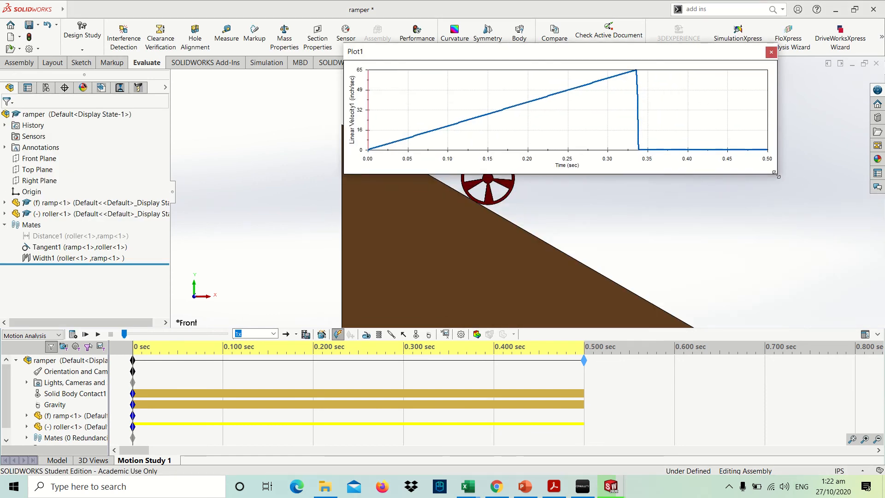
pyautogui.moveTo(776, 174); pyautogui.dragTo(740, 185)
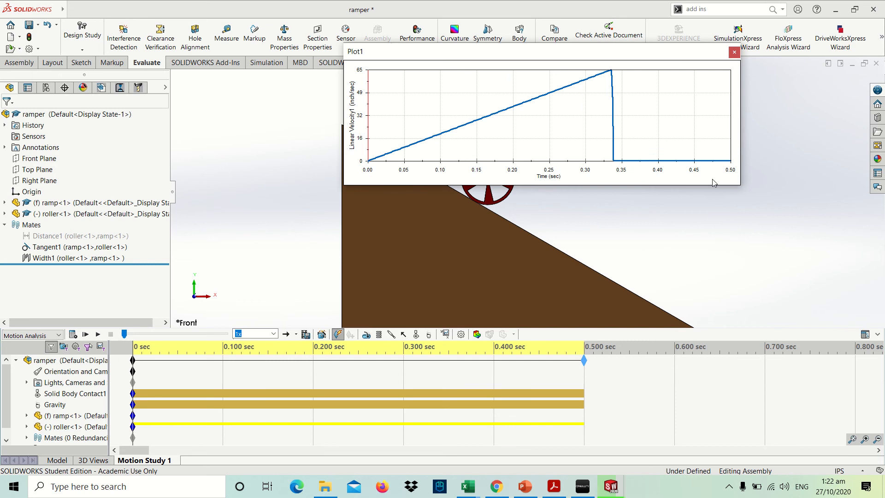
pyautogui.moveTo(530, 65); pyautogui.dragTo(676, 51)
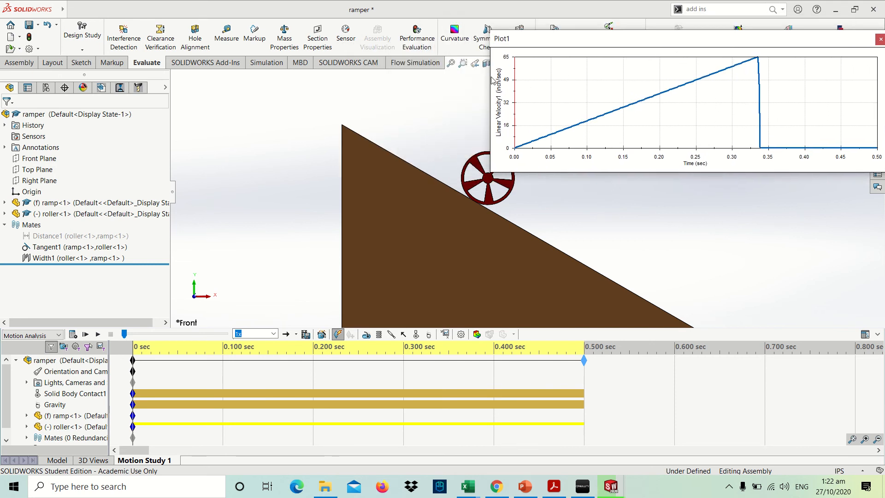
pyautogui.moveTo(489, 76); pyautogui.dragTo(572, 76)
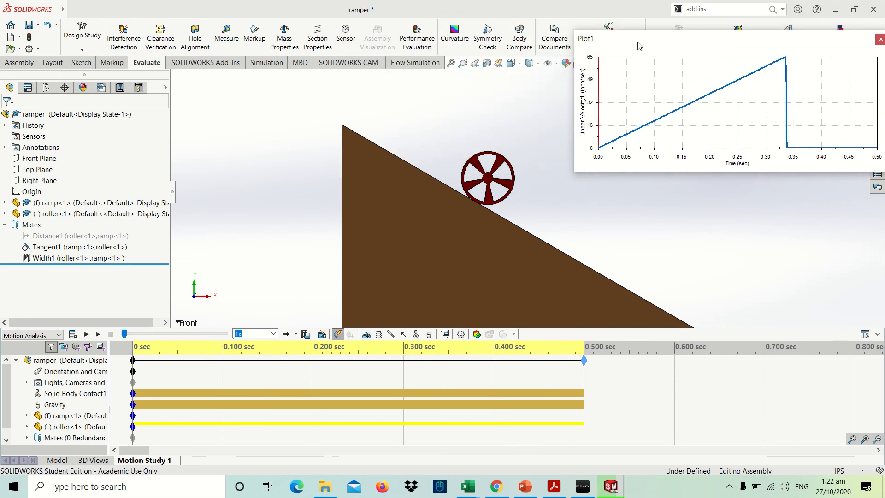
pyautogui.moveTo(692, 41); pyautogui.dragTo(669, 46)
pyautogui.click(709, 251)
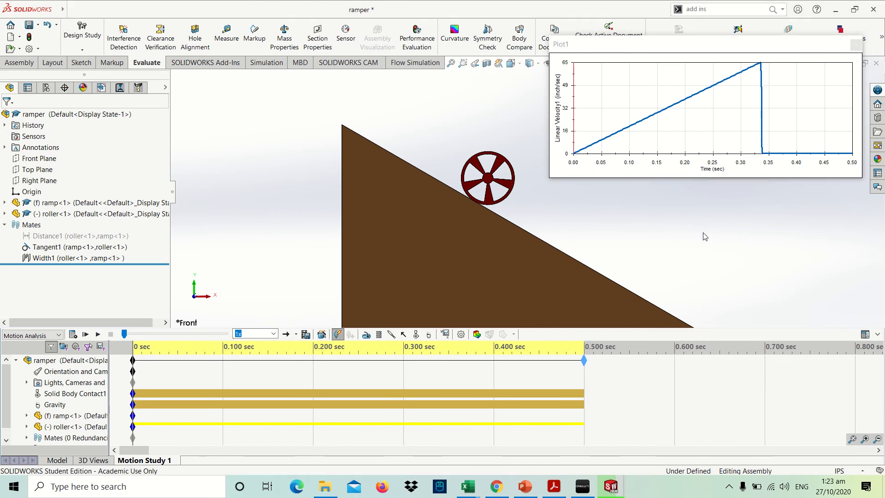
# Step: Compare the velocity plot with the tutorial's text and graph on pages 24 and 25, and read the friction instructions
pyautogui.hotkey('alt', 'Tab')
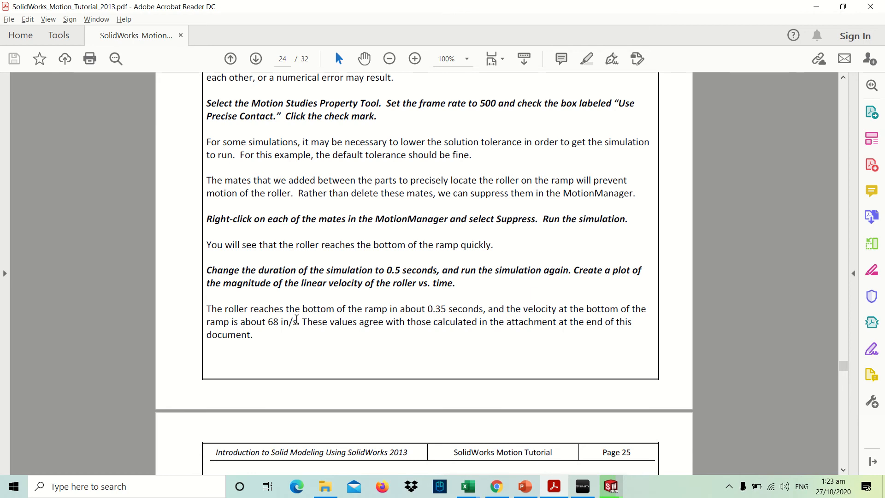
pyautogui.scroll(-1, 278, 325)
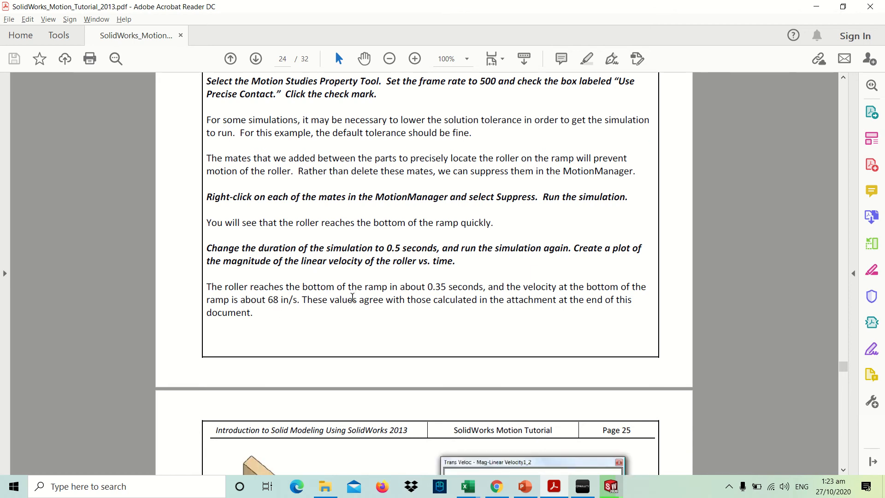
pyautogui.scroll(-3, 455, 300)
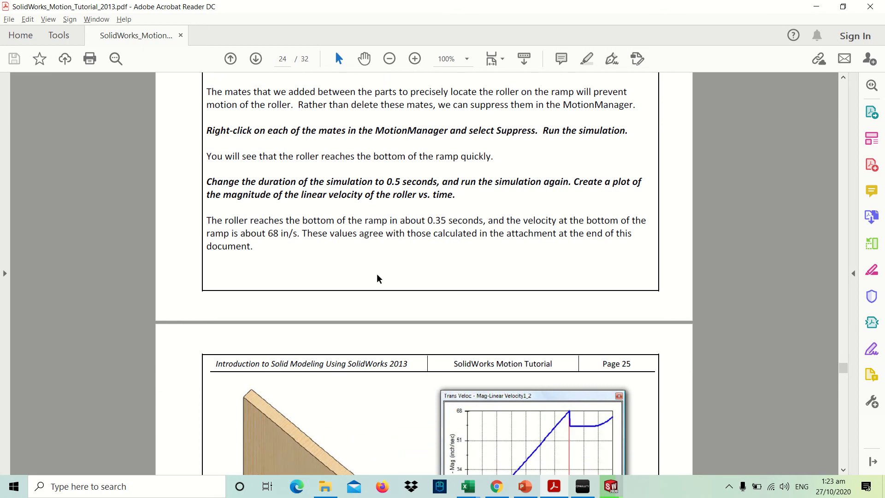
pyautogui.scroll(-6, 377, 275)
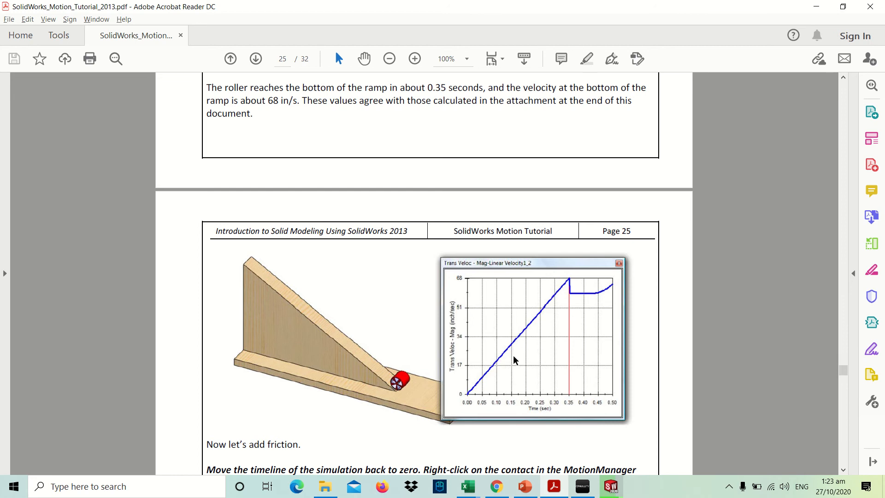
pyautogui.press('alt')
pyautogui.click(406, 331)
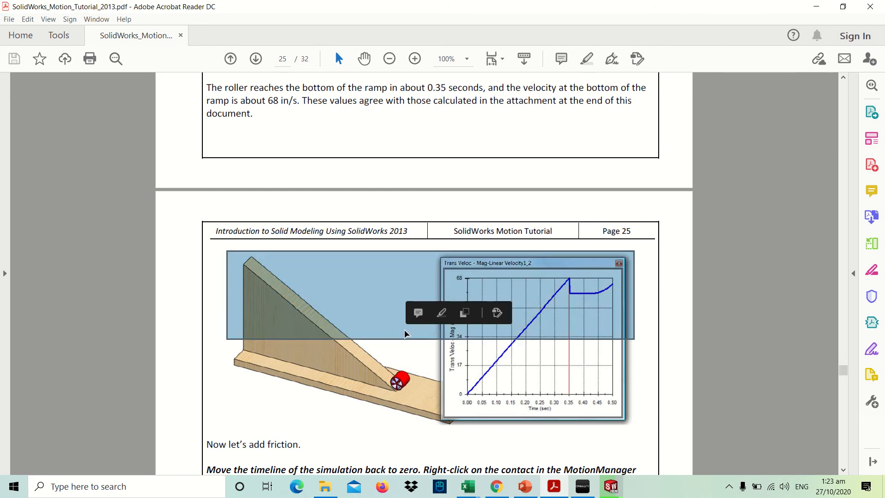
pyautogui.scroll(3, 397, 341)
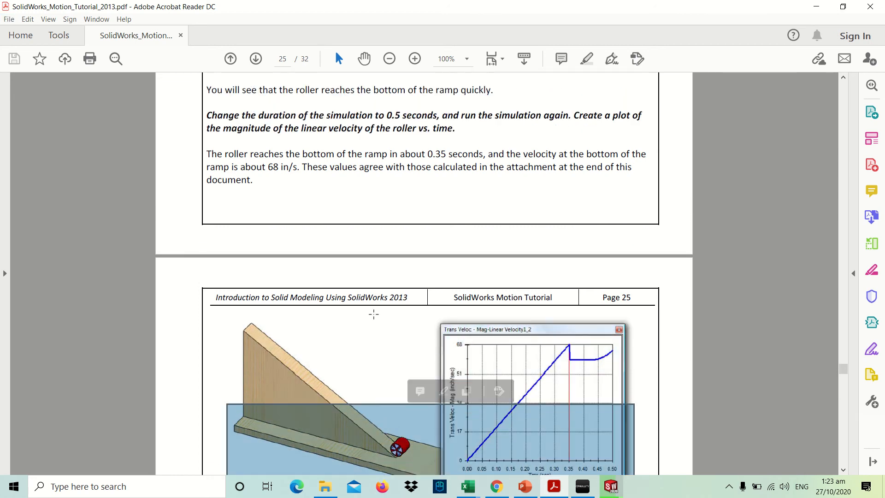
pyautogui.click(374, 314)
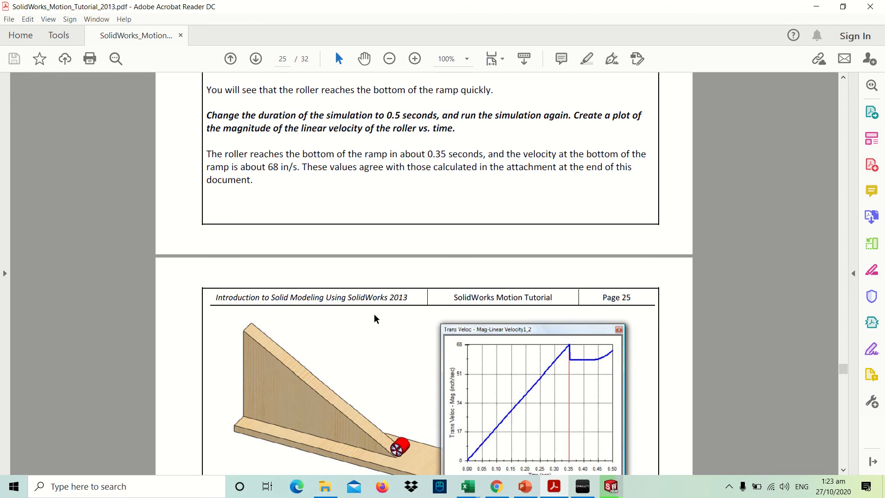
pyautogui.scroll(-3, 374, 314)
pyautogui.scroll(-4, 374, 314)
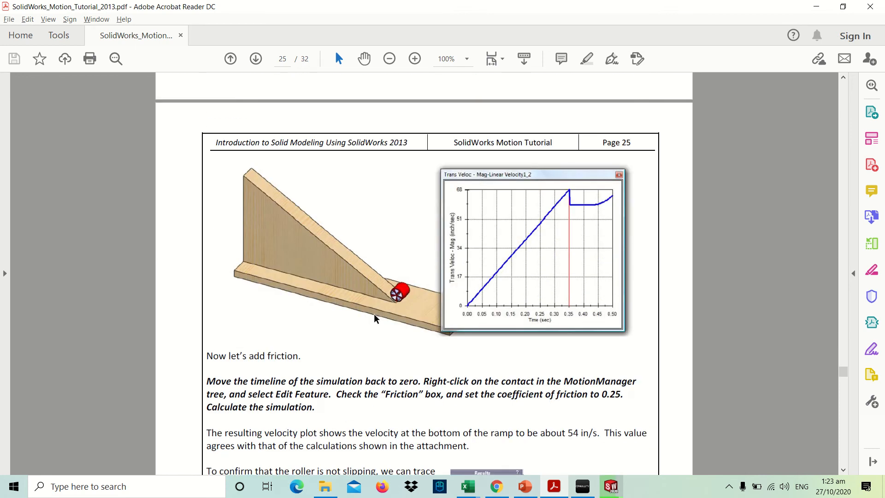
pyautogui.hotkey('alt', 'Tab')
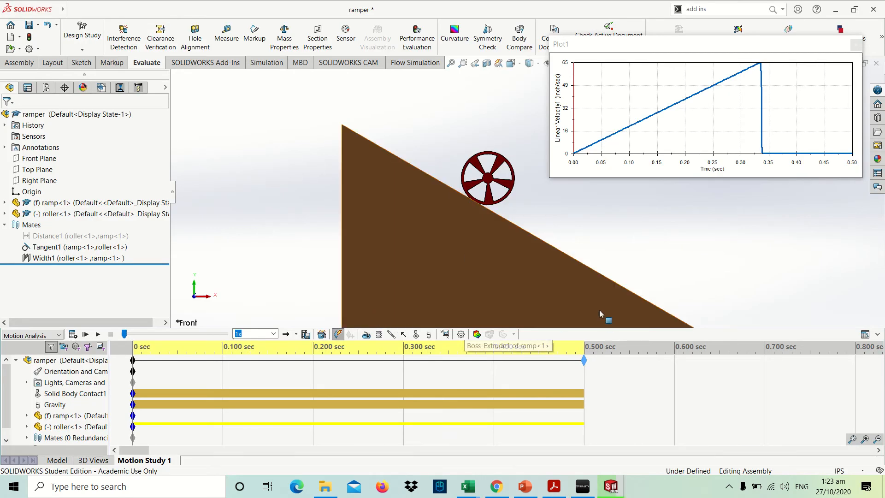
pyautogui.click(446, 335)
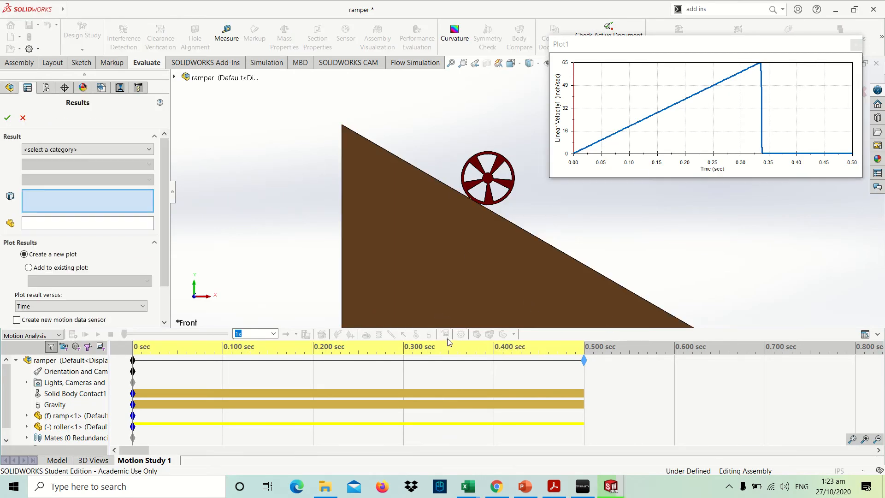
pyautogui.click(79, 150)
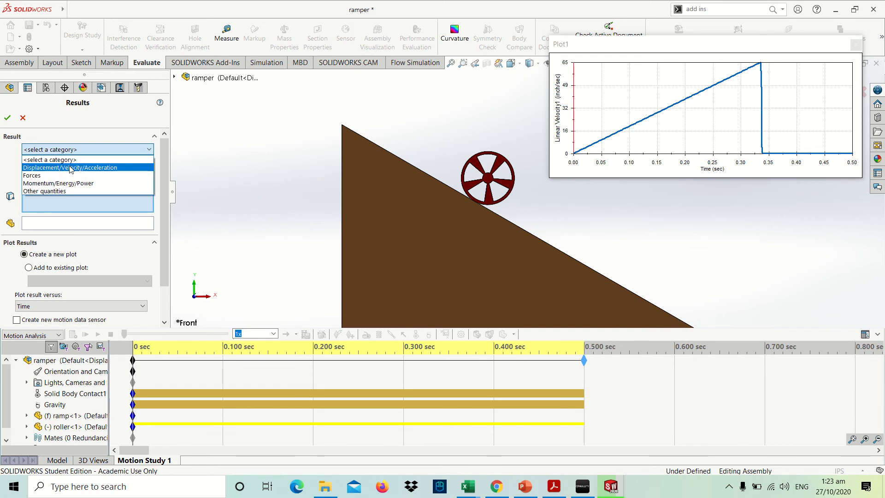
pyautogui.click(70, 168)
pyautogui.click(68, 166)
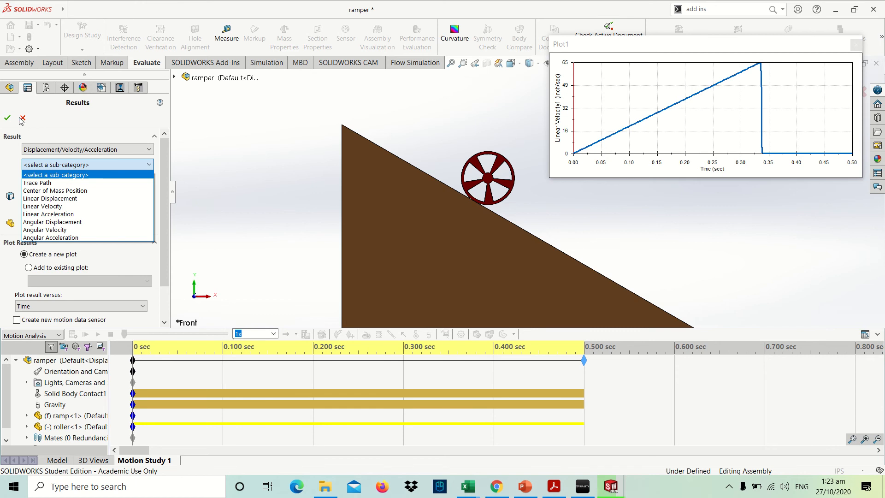
pyautogui.click(20, 119)
pyautogui.click(63, 167)
pyautogui.click(62, 167)
pyautogui.click(23, 119)
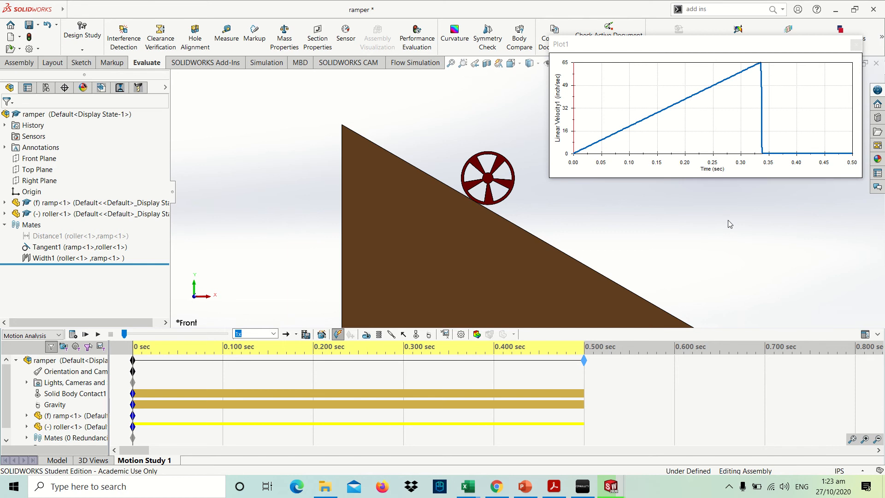
# Step: Following the friction instructions on page 25 of the tutorial PDF, open the solid body contact between ramp and roller for editing and enable friction
pyautogui.press('f')
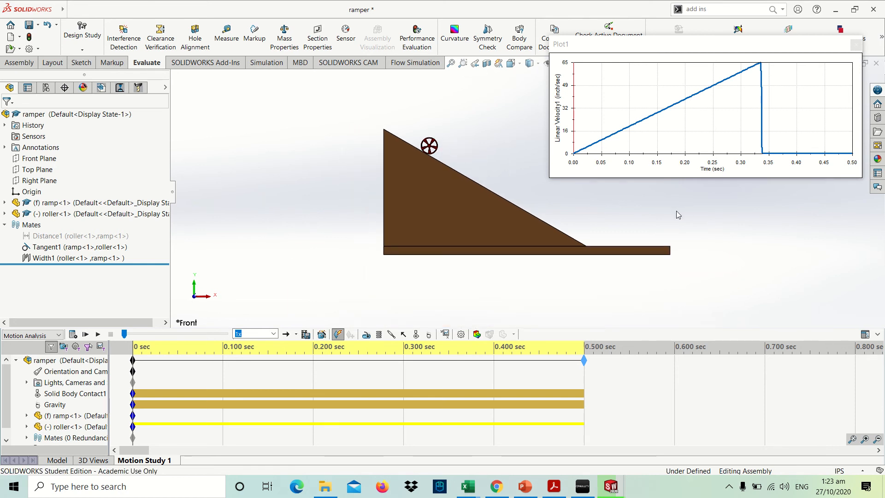
pyautogui.hotkey('alt', 'Tab')
pyautogui.scroll(-3, 411, 298)
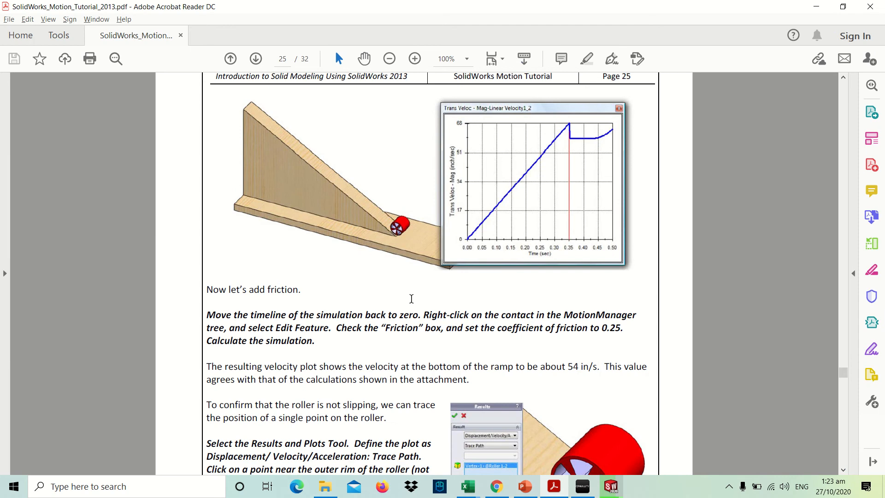
pyautogui.scroll(-3, 411, 299)
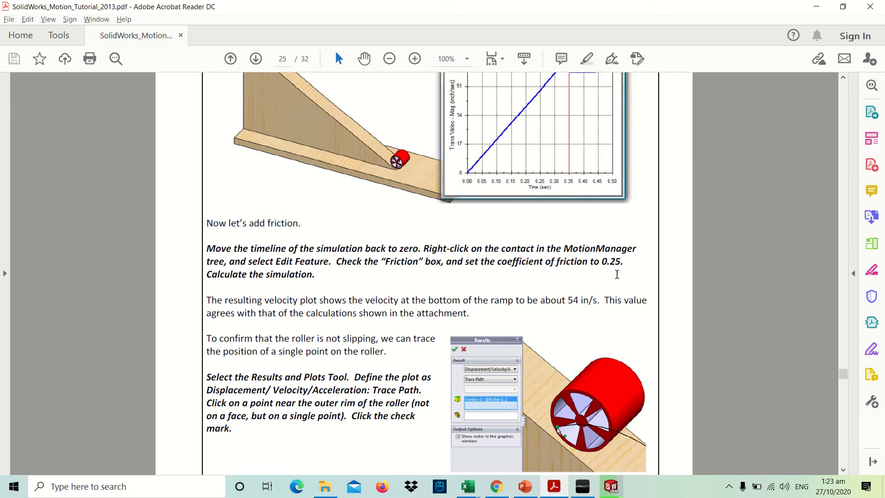
pyautogui.hotkey('alt', 'Tab')
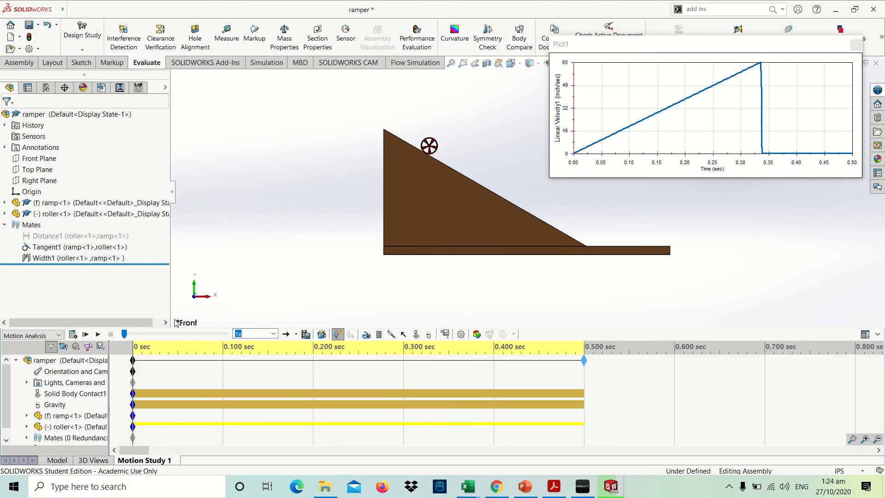
pyautogui.rightClick(82, 395)
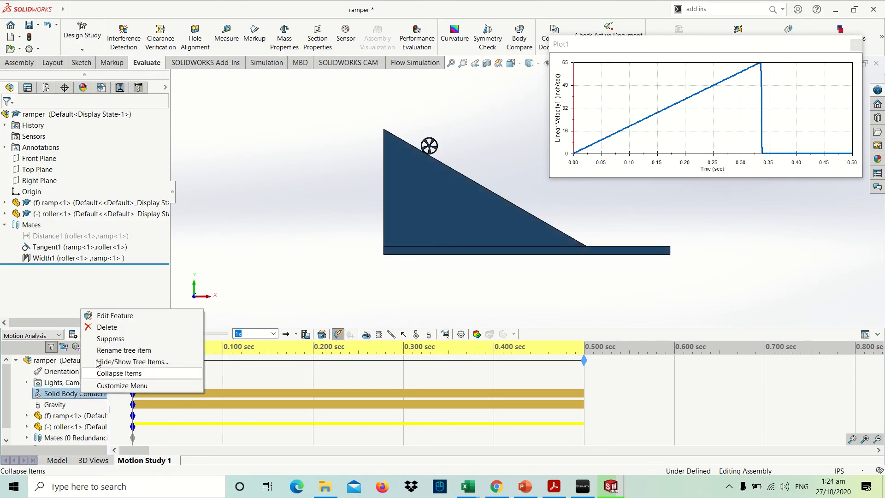
pyautogui.click(248, 261)
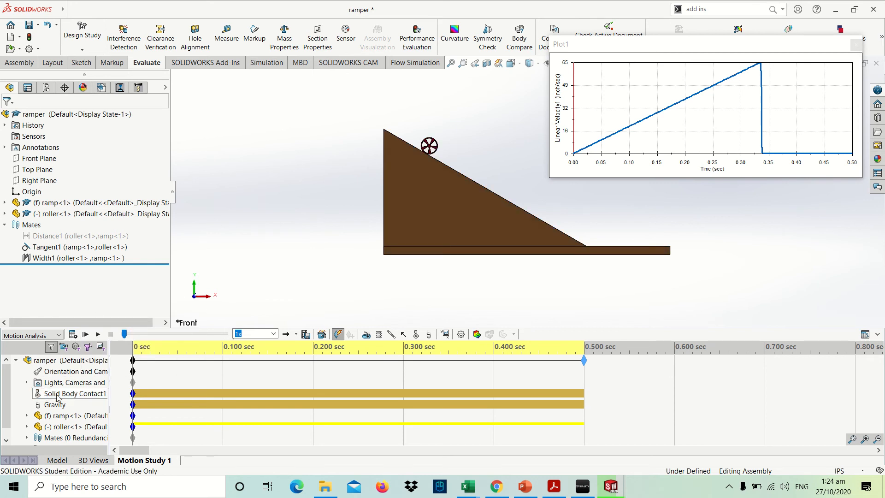
pyautogui.rightClick(65, 394)
pyautogui.click(78, 317)
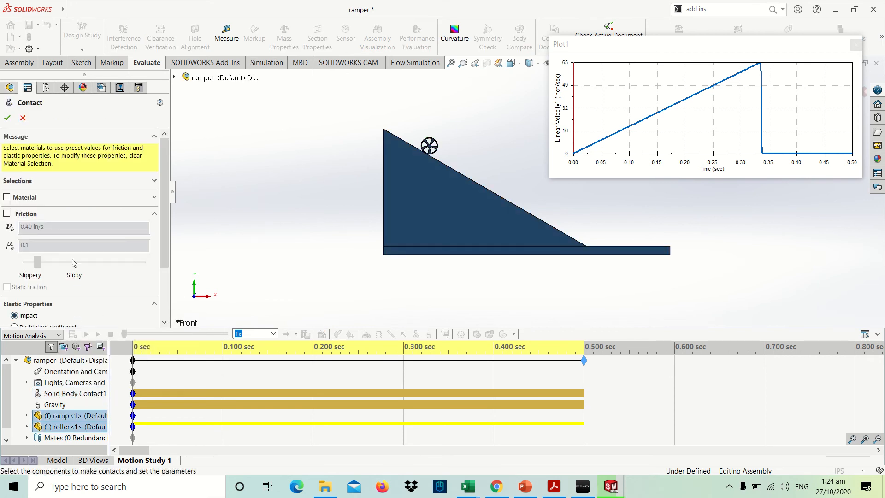
pyautogui.click(7, 214)
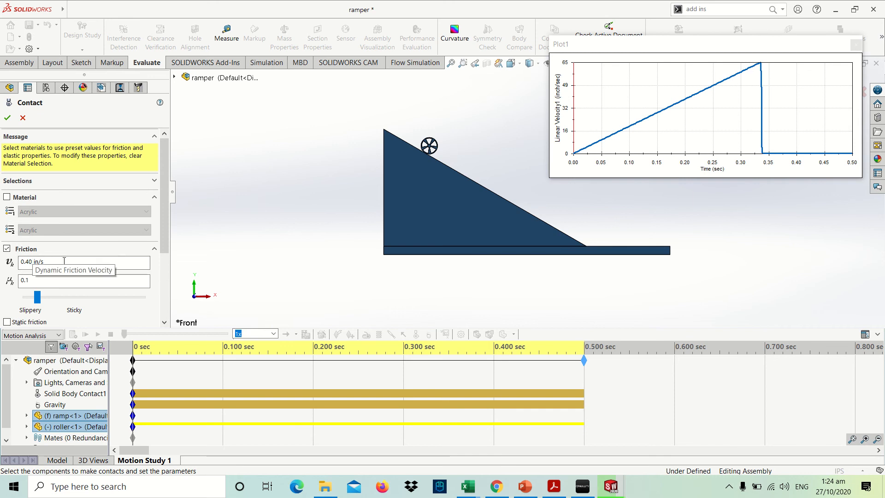
# Step: Re-read the friction instructions on page 25 of the tutorial PDF and check them against the contact's friction fields
pyautogui.hotkey('alt', 'Tab')
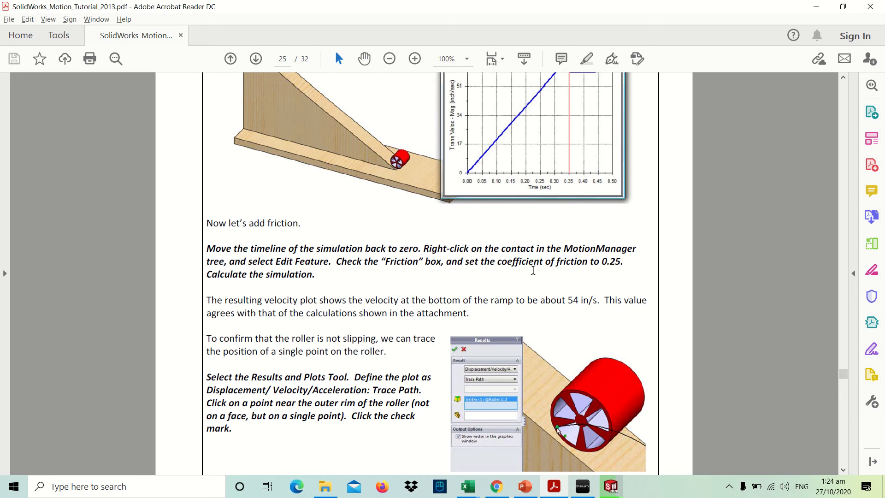
pyautogui.scroll(-2, 534, 270)
pyautogui.scroll(6, 533, 271)
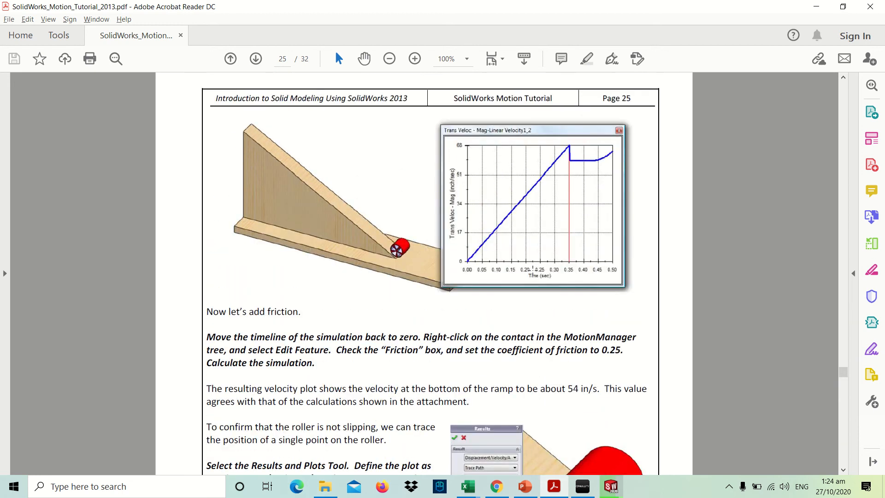
pyautogui.scroll(-3, 534, 271)
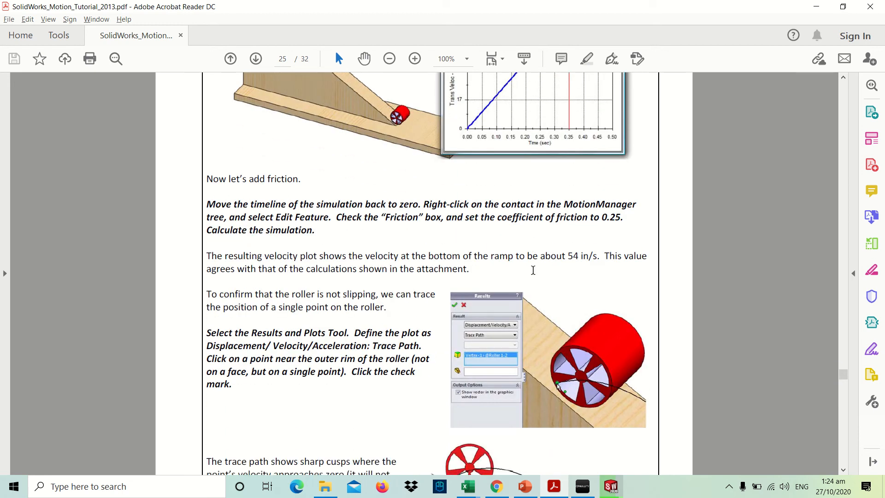
pyautogui.hotkey('alt', 'Tab')
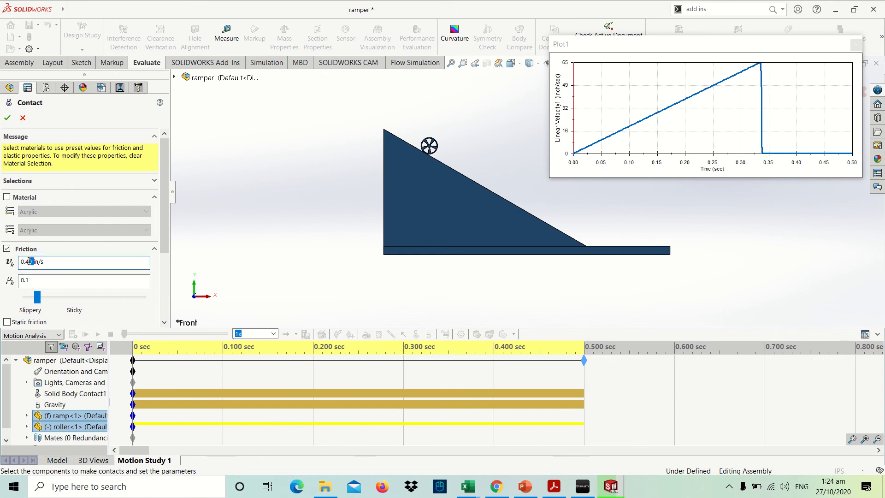
pyautogui.doubleClick(27, 262)
pyautogui.click(277, 242)
pyautogui.hotkey('alt', 'Tab')
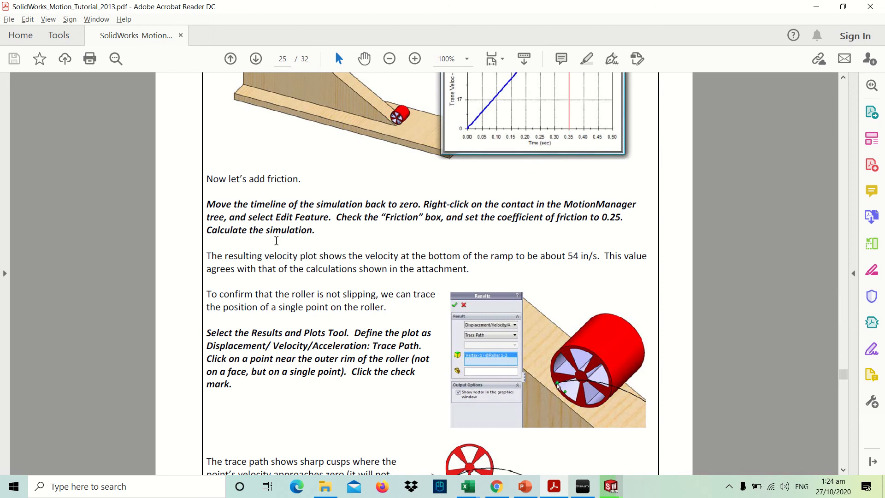
pyautogui.hotkey('alt', 'Tab')
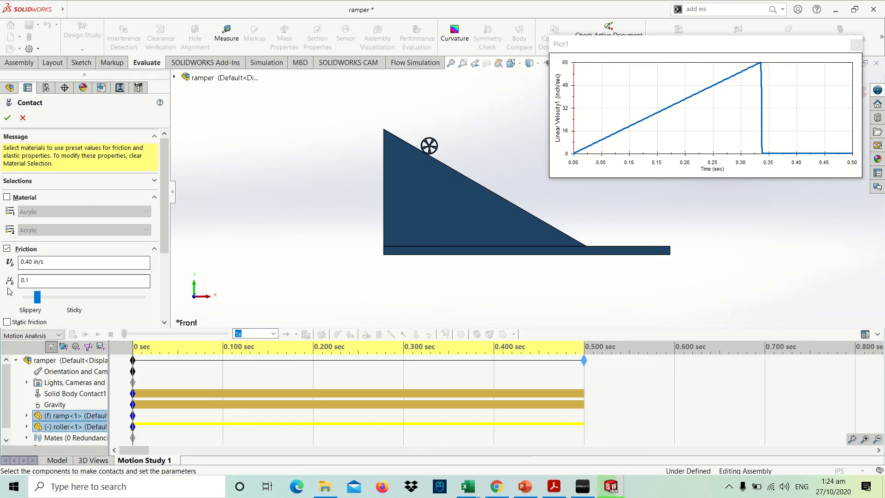
# Step: Set the contact's dynamic friction coefficient to 0.25, accept the contact and recalculate the motion study
pyautogui.click(29, 282)
pyautogui.press('BackSpace')
pyautogui.press('BackSpace')
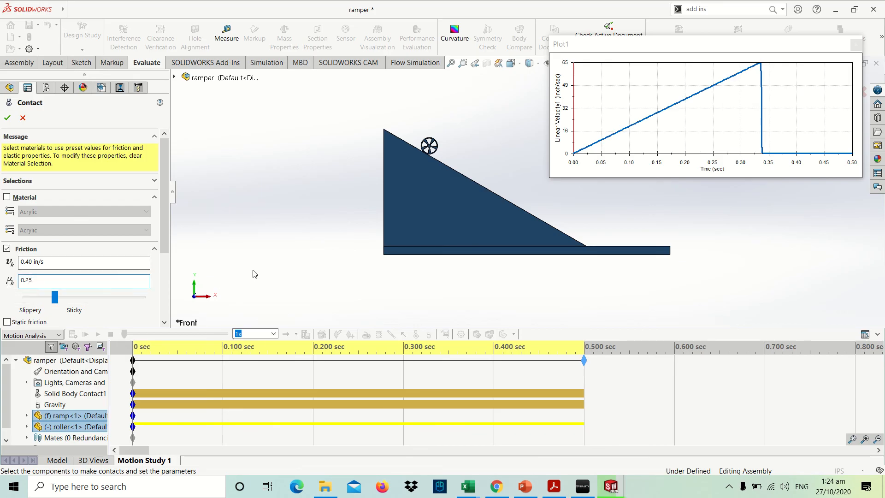
pyautogui.click(7, 117)
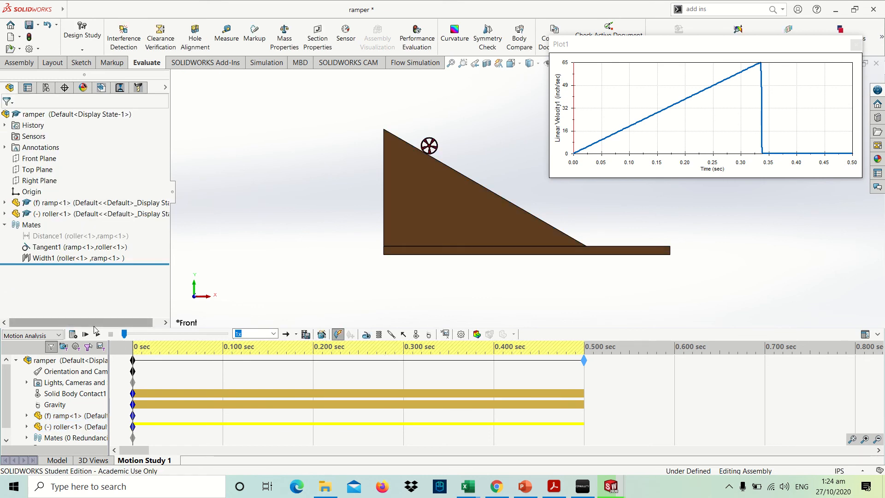
pyautogui.click(72, 334)
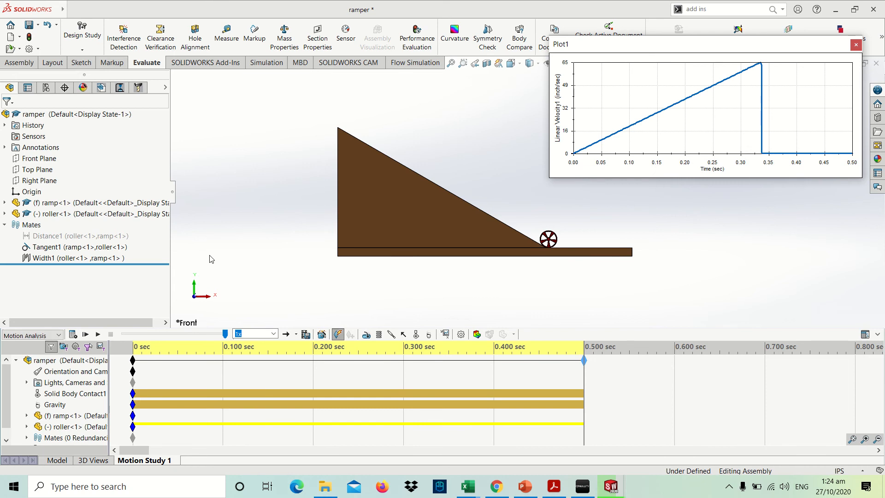
# Step: Compare the velocity plot with the frictionless graph and the friction result described on page 25 of the tutorial PDF
pyautogui.hotkey('alt', 'Tab')
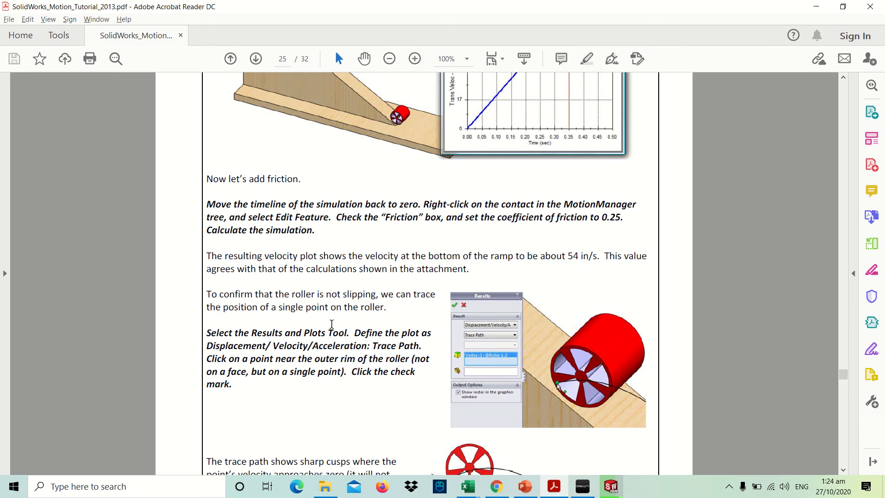
pyautogui.scroll(1, 331, 324)
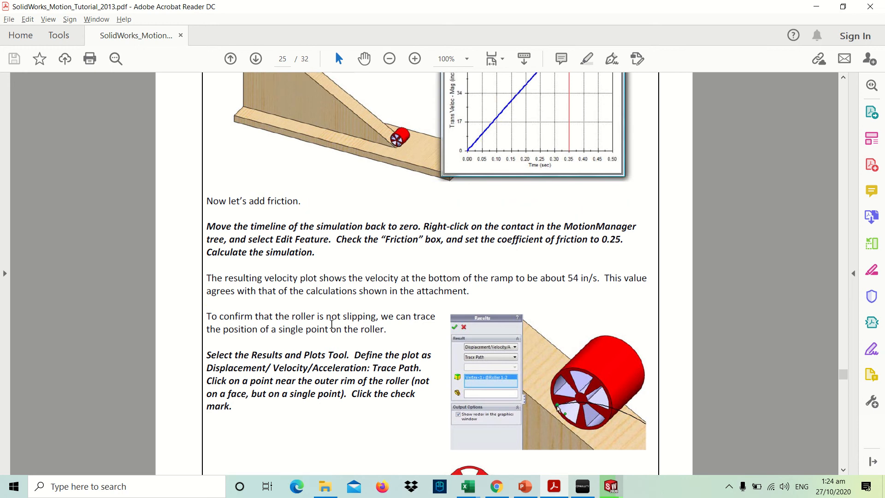
pyautogui.scroll(3, 332, 325)
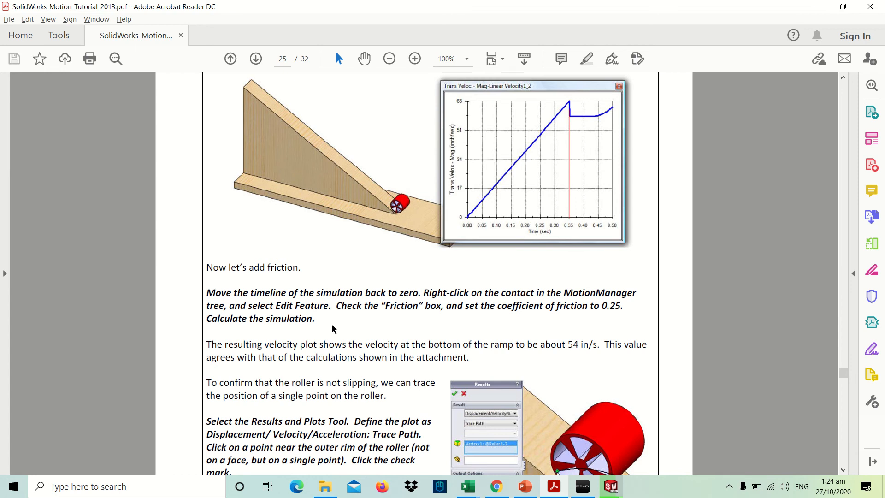
pyautogui.scroll(-1, 331, 323)
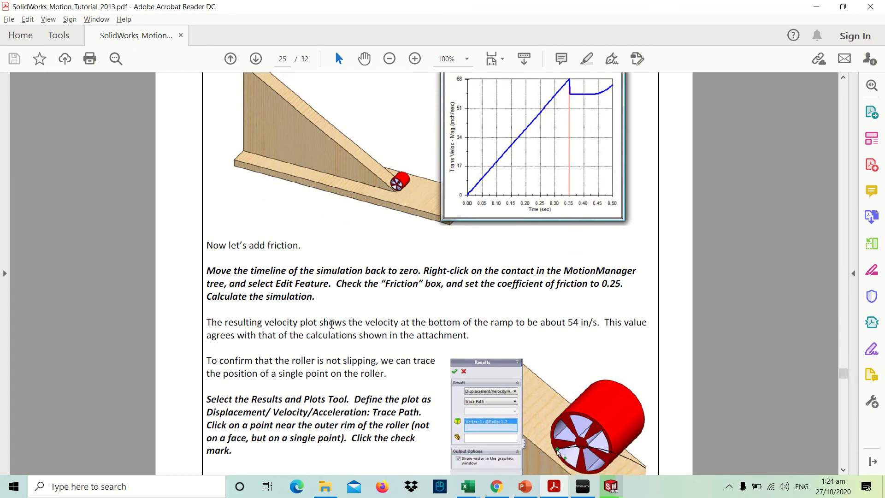
pyautogui.hotkey('alt', 'Tab')
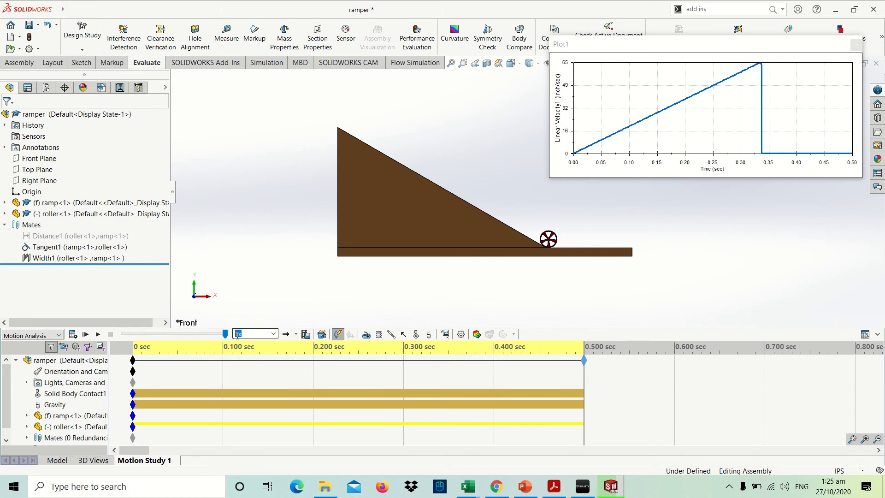
# Step: Rewind the study to 0 seconds and review the solid body contact's material, friction and elastic property settings
pyautogui.click(86, 335)
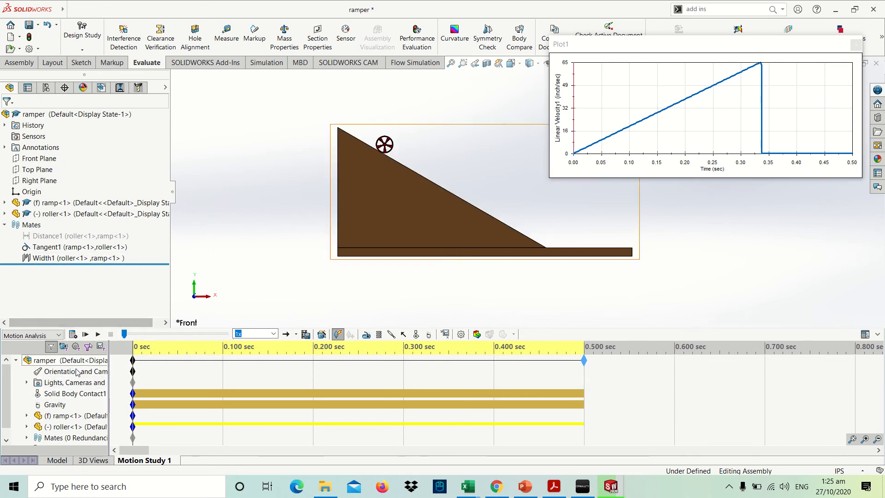
pyautogui.rightClick(63, 393)
pyautogui.click(94, 318)
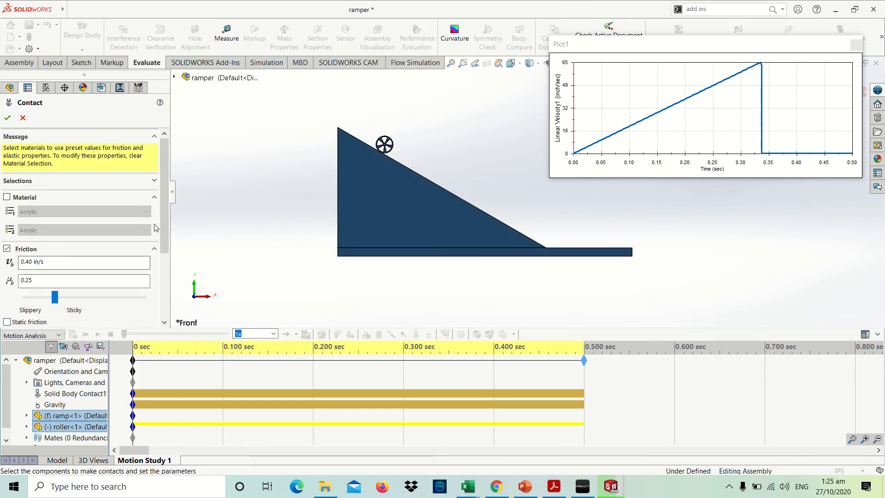
pyautogui.moveTo(164, 230); pyautogui.dragTo(165, 295)
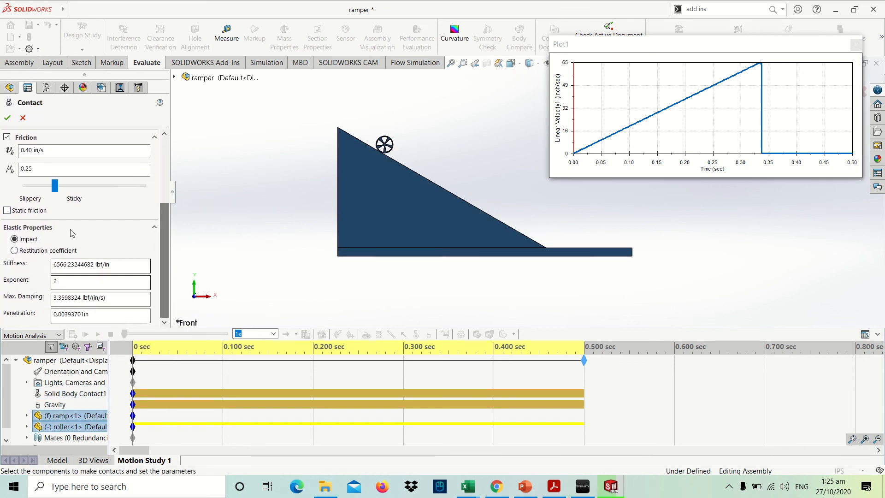
pyautogui.moveTo(167, 244); pyautogui.dragTo(176, 193)
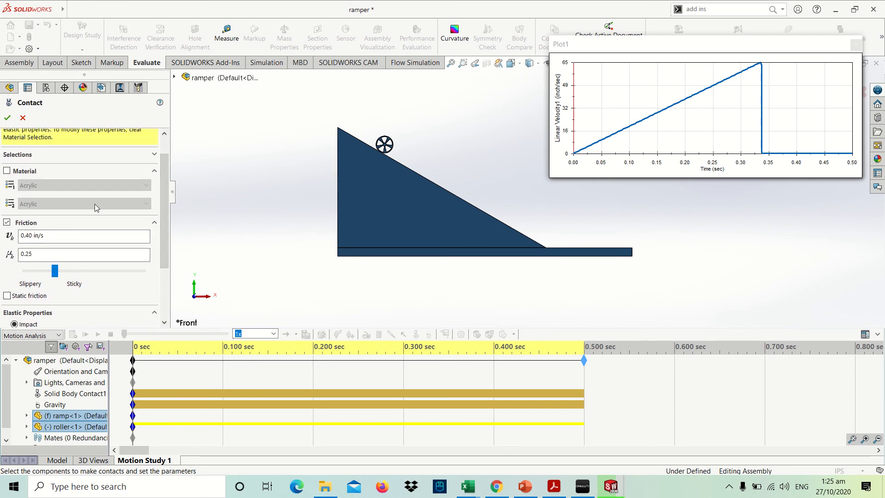
pyautogui.moveTo(162, 208); pyautogui.dragTo(168, 187)
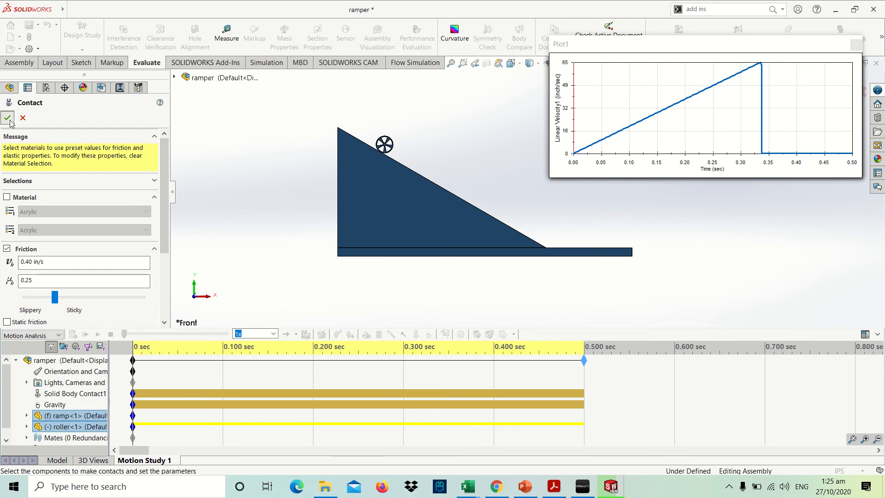
# Step: Accept the contact settings, recalculate the motion study with friction and rewind it to 0 seconds
pyautogui.click(8, 118)
pyautogui.click(73, 334)
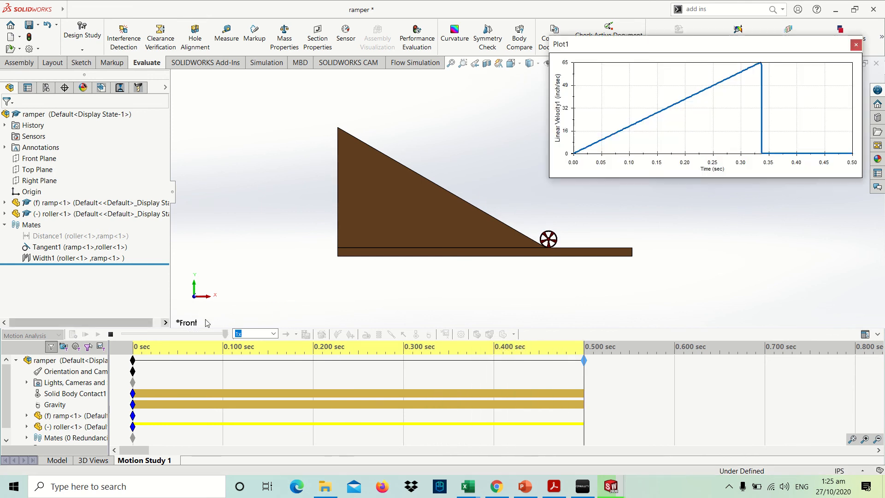
pyautogui.moveTo(91, 336); pyautogui.dragTo(90, 337)
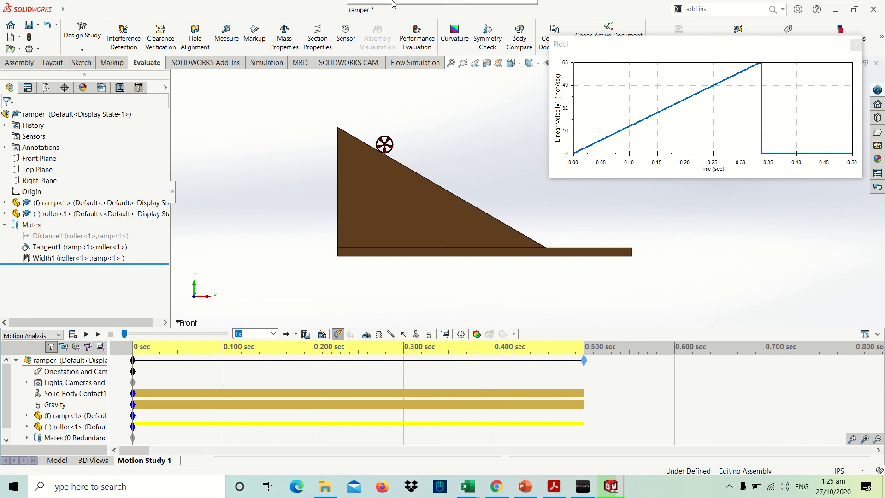
pyautogui.moveTo(389, 7)
pyautogui.click(369, 25)
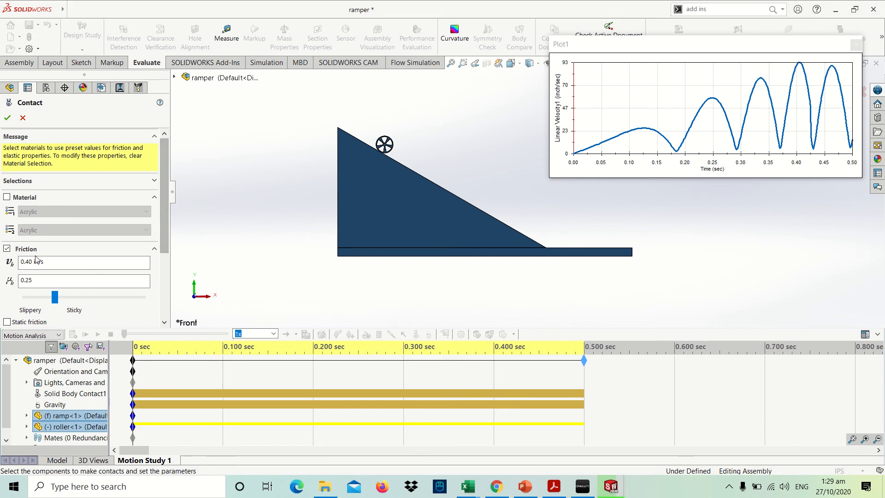
# Step: Accept the contact with a dynamic friction coefficient of 0.25 and recalculate the motion study
pyautogui.click(30, 285)
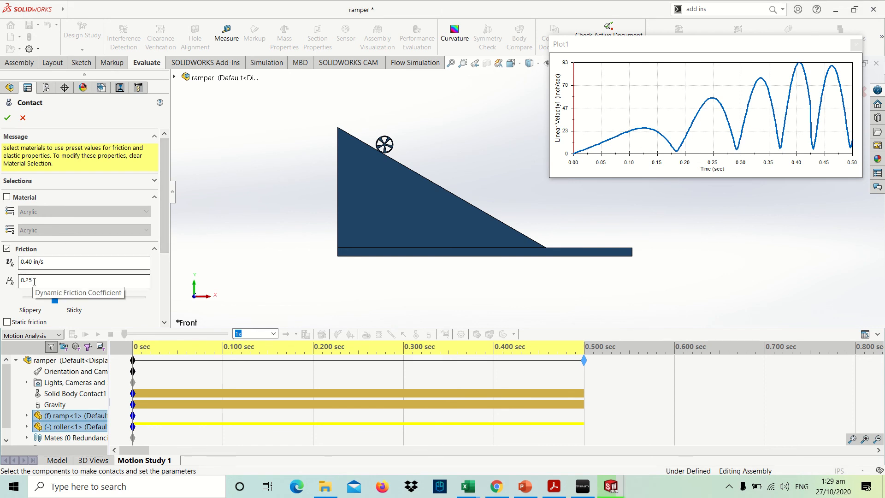
pyautogui.click(8, 118)
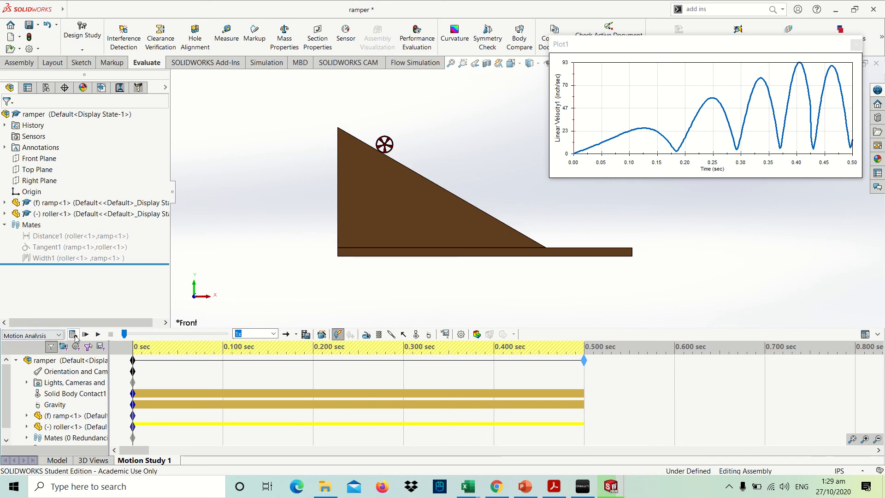
pyautogui.click(73, 335)
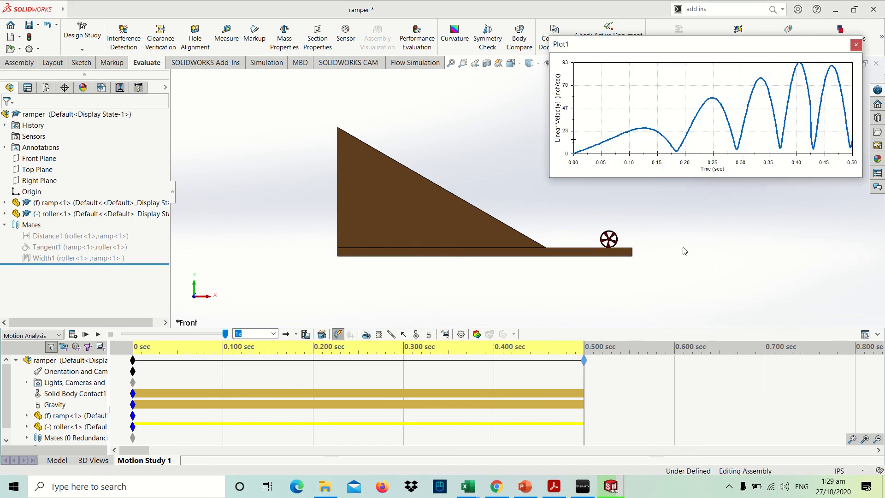
# Step: Check the roller's linear velocity on the plot around the bottom of the ramp and compare it with page 25 of the tutorial PDF
pyautogui.click(546, 245)
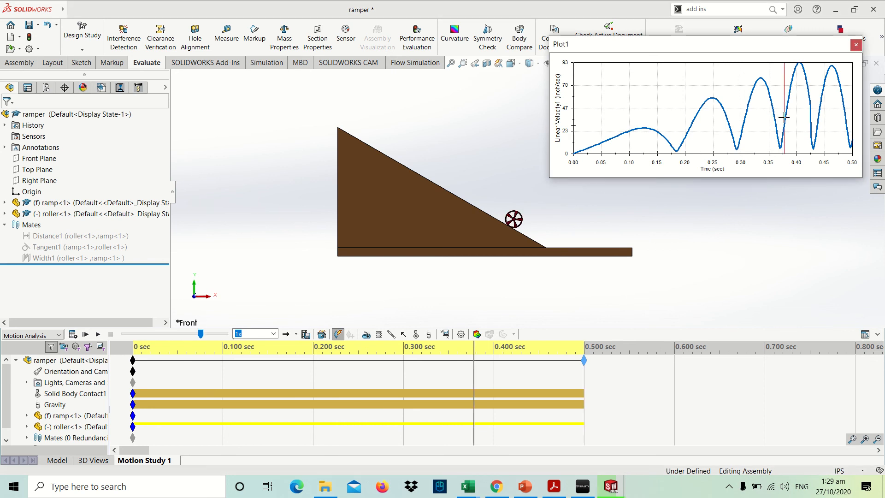
pyautogui.click(796, 119)
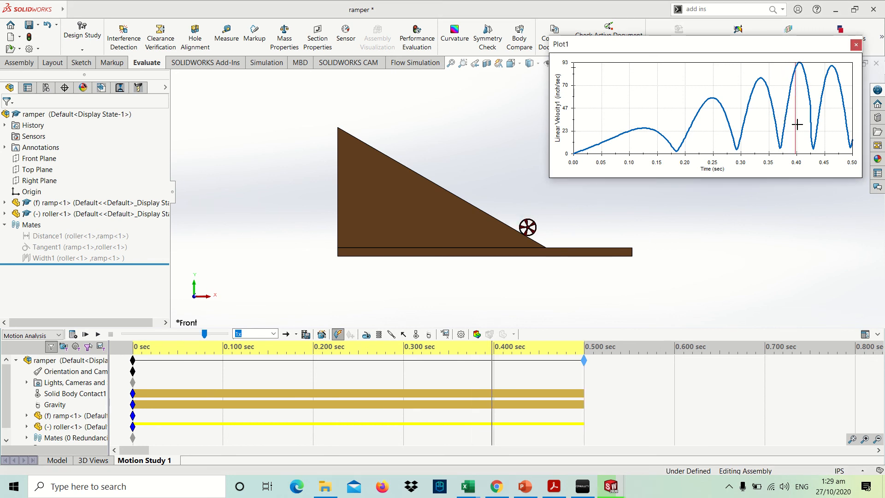
pyautogui.click(811, 109)
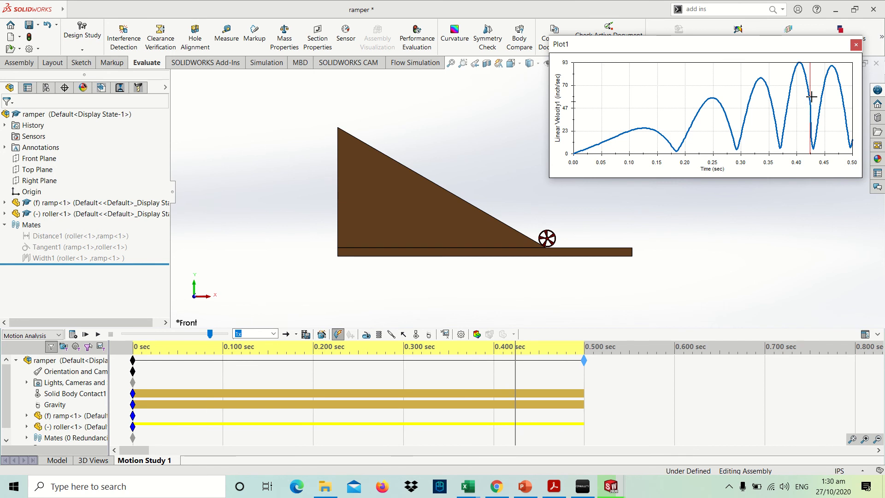
pyautogui.click(810, 104)
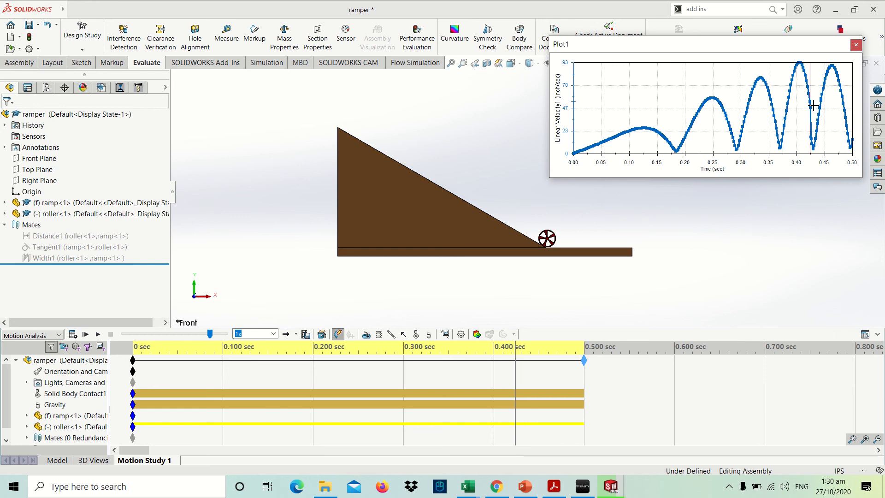
pyautogui.click(814, 106)
pyautogui.click(812, 106)
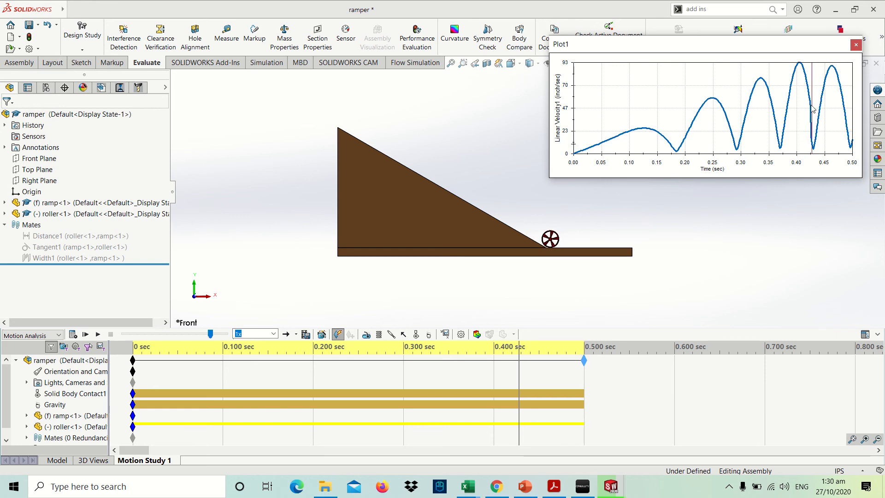
pyautogui.click(810, 105)
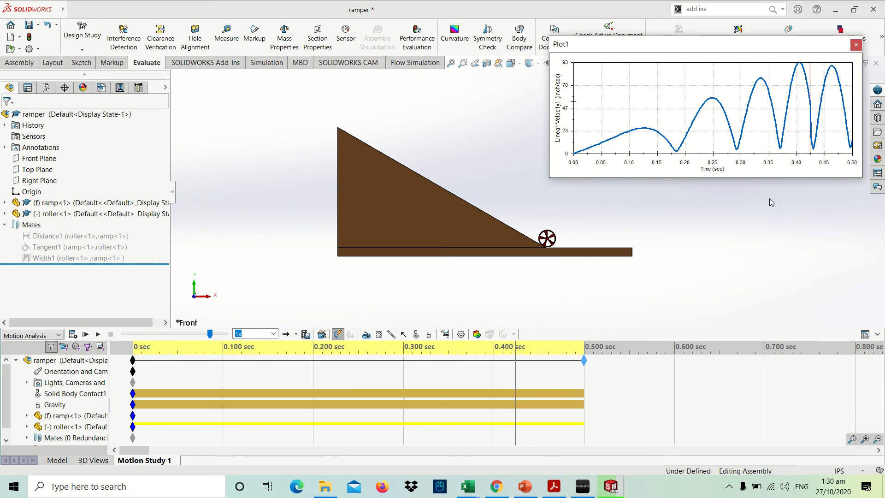
pyautogui.hotkey('alt', 'Tab')
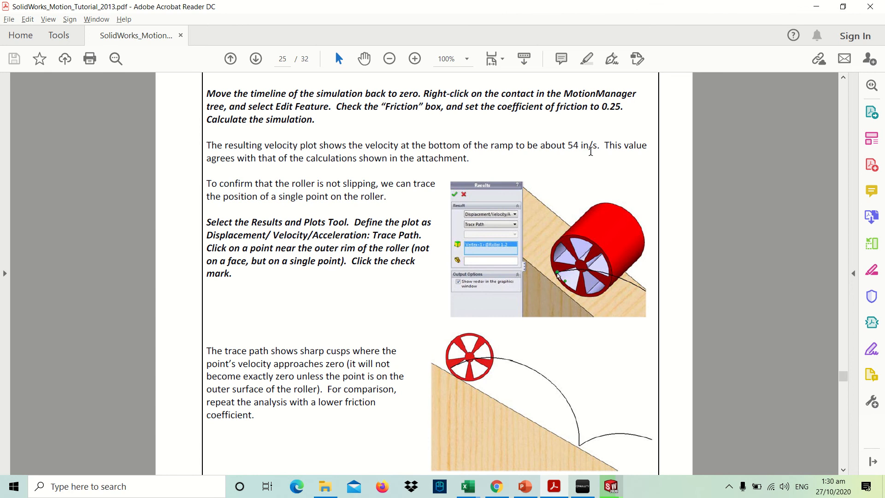
pyautogui.scroll(-2, 460, 289)
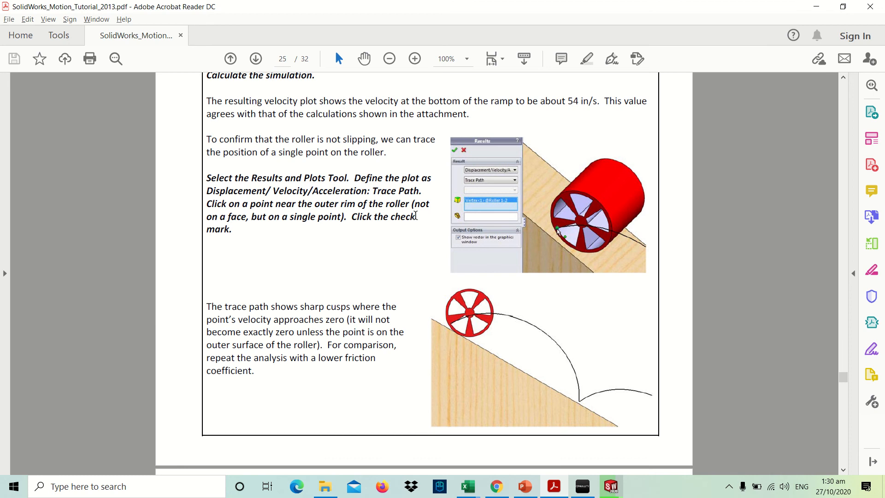
pyautogui.hotkey('alt', 'Tab')
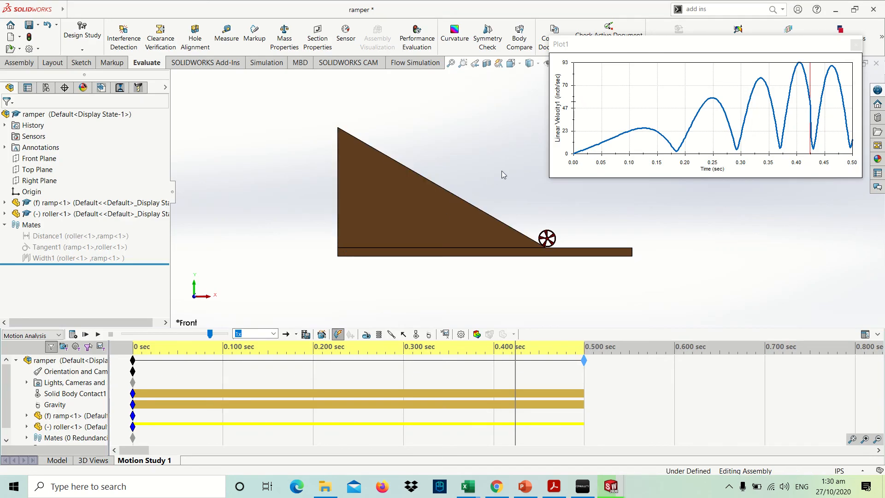
# Step: Rewind the study to 0 seconds and set up a new Displacement/Velocity/Acceleration result of type Trace Path
pyautogui.moveTo(211, 334); pyautogui.dragTo(124, 334)
pyautogui.scroll(-4, 409, 129)
pyautogui.scroll(-3, 356, 175)
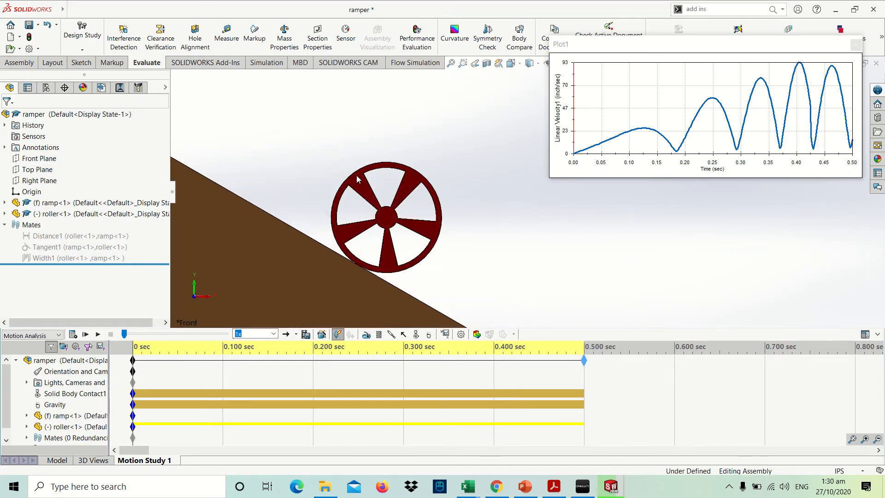
pyautogui.scroll(-3, 359, 215)
pyautogui.scroll(-1, 329, 253)
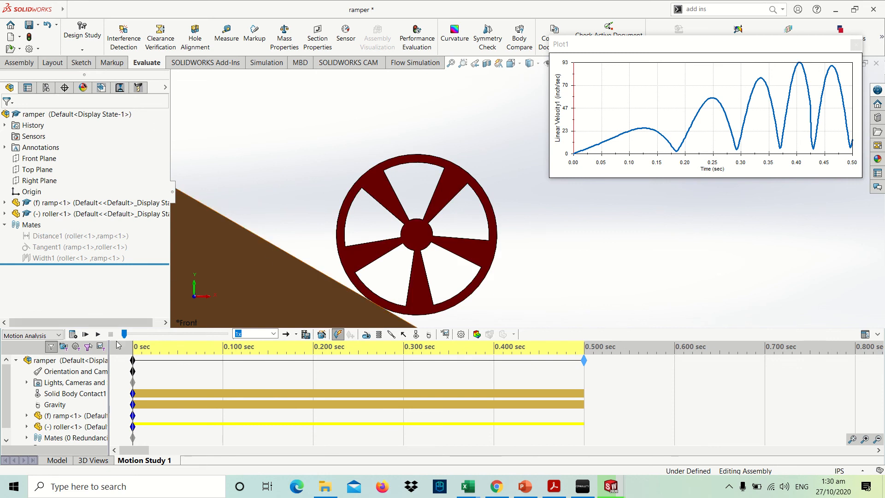
pyautogui.click(452, 336)
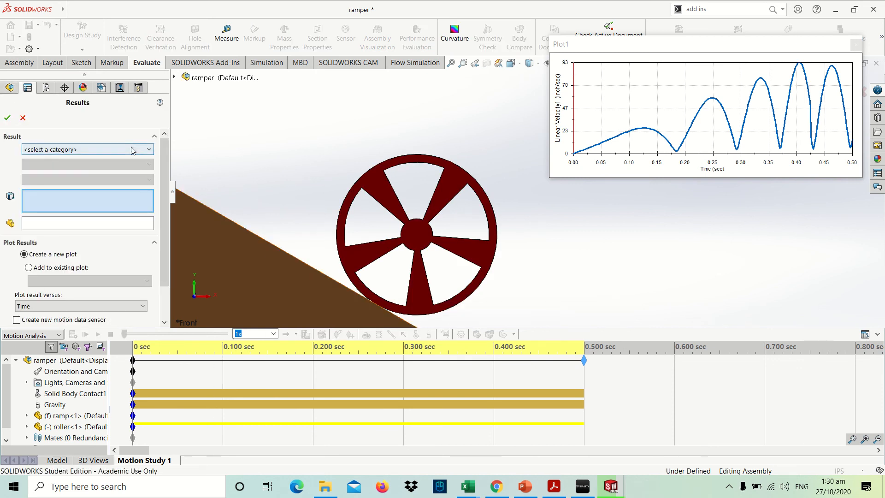
pyautogui.click(92, 150)
pyautogui.click(119, 168)
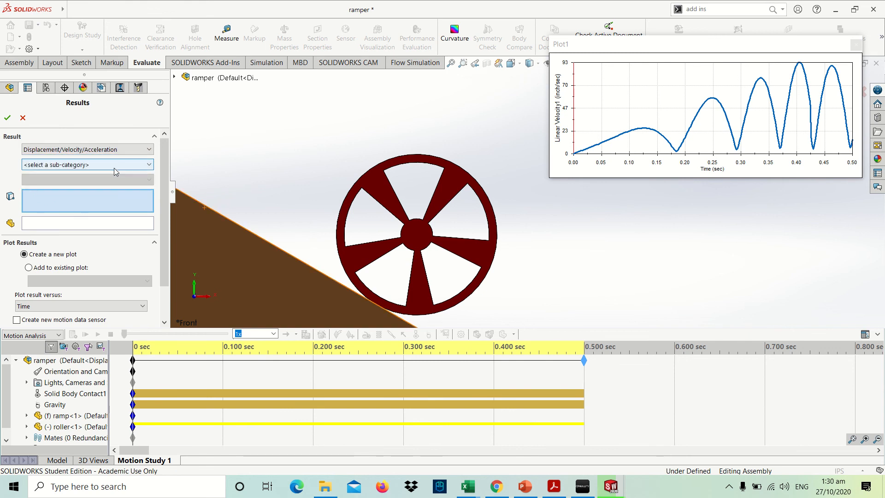
pyautogui.click(115, 165)
pyautogui.click(103, 182)
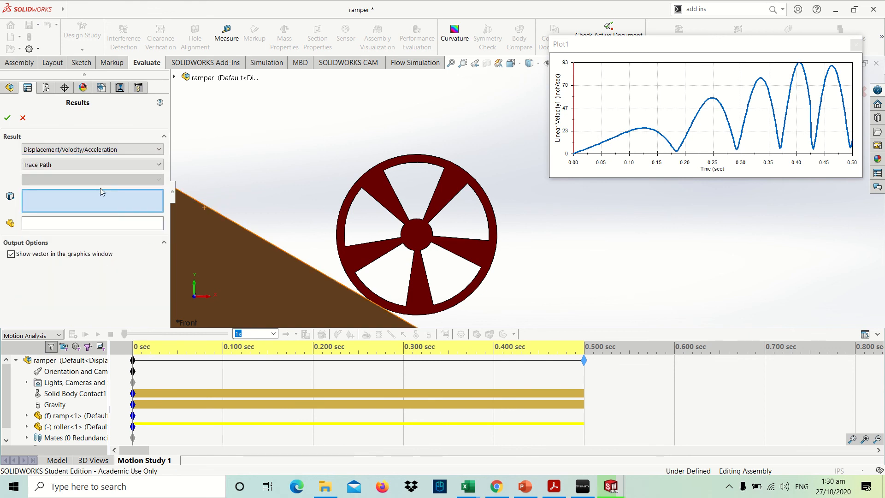
# Step: Trace the spoke corner vertex near the roller's outer rim and accept the trace path result
pyautogui.scroll(-3, 395, 224)
pyautogui.scroll(2, 361, 271)
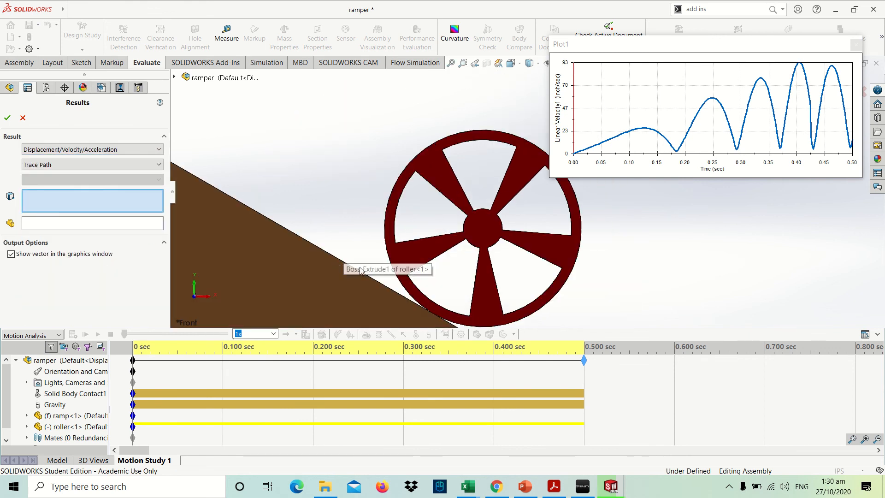
pyautogui.click(395, 242)
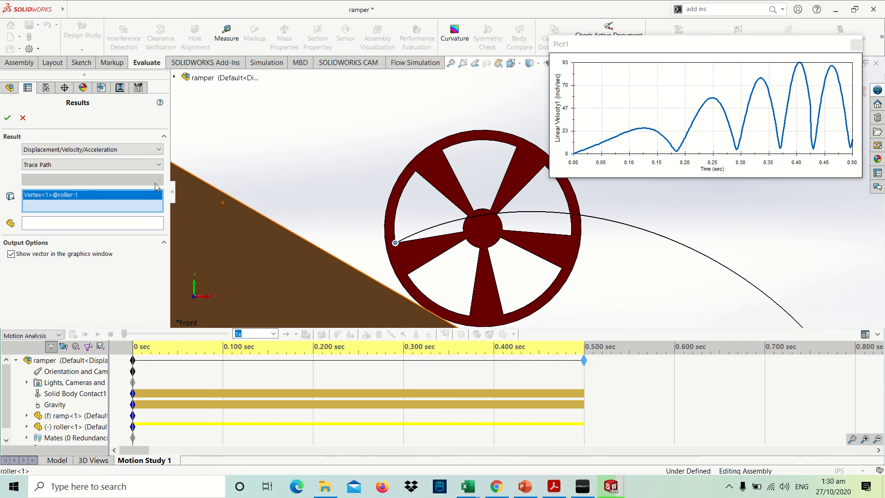
pyautogui.click(7, 118)
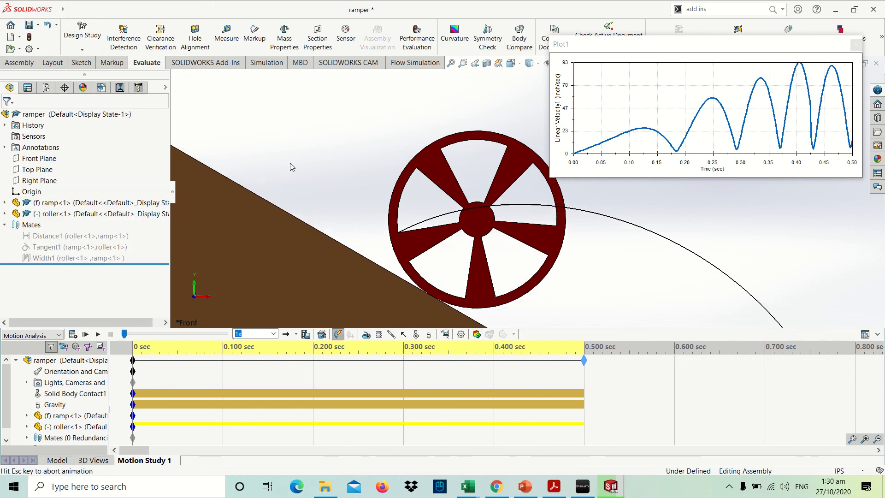
# Step: Recalculate the motion study with the whole ramp and the roller's trace path in view
pyautogui.scroll(10, 599, 237)
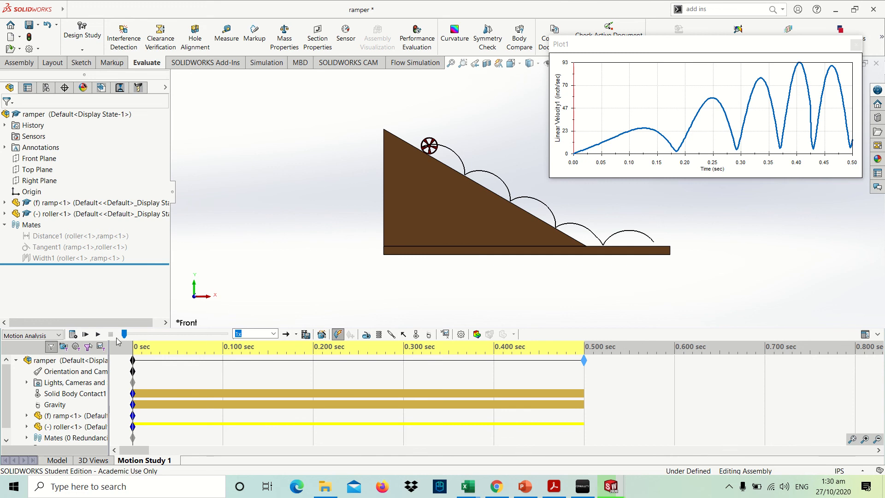
pyautogui.click(75, 336)
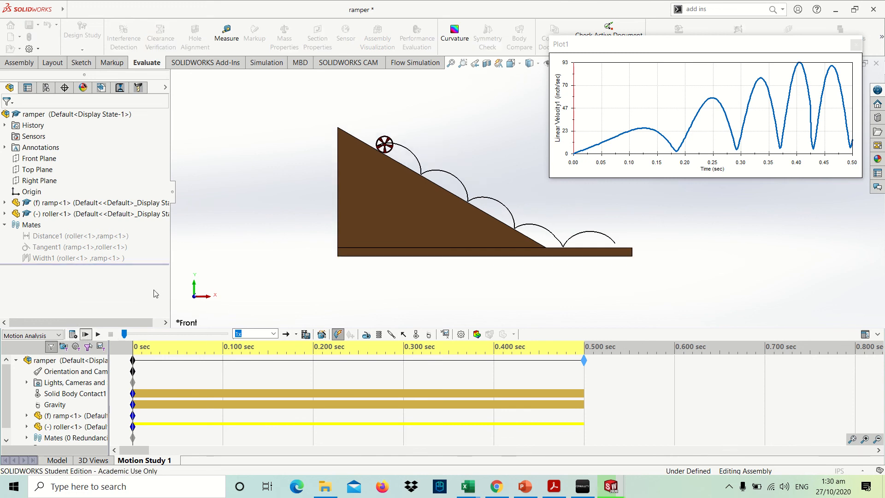
pyautogui.click(73, 336)
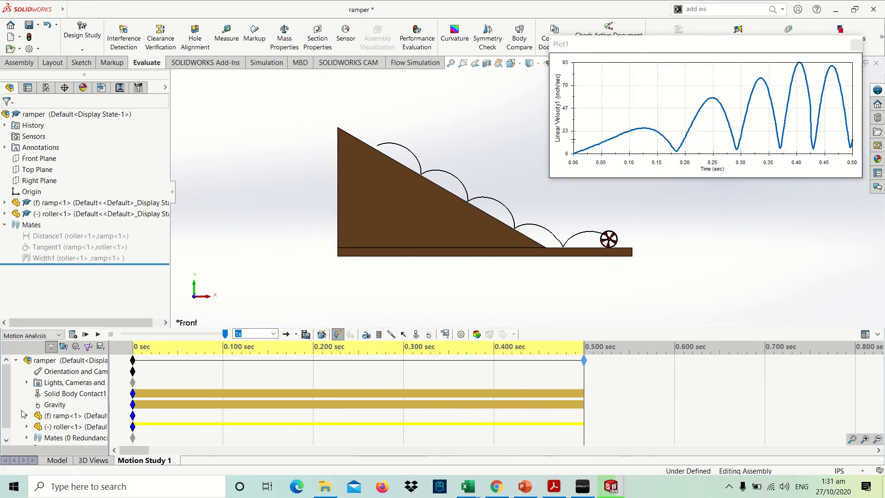
# Step: Rewind the study to 0 seconds, turn off friction in the solid body contact and recalculate for comparison
pyautogui.rightClick(58, 393)
pyautogui.click(258, 283)
pyautogui.moveTo(225, 335); pyautogui.dragTo(117, 336)
pyautogui.rightClick(77, 395)
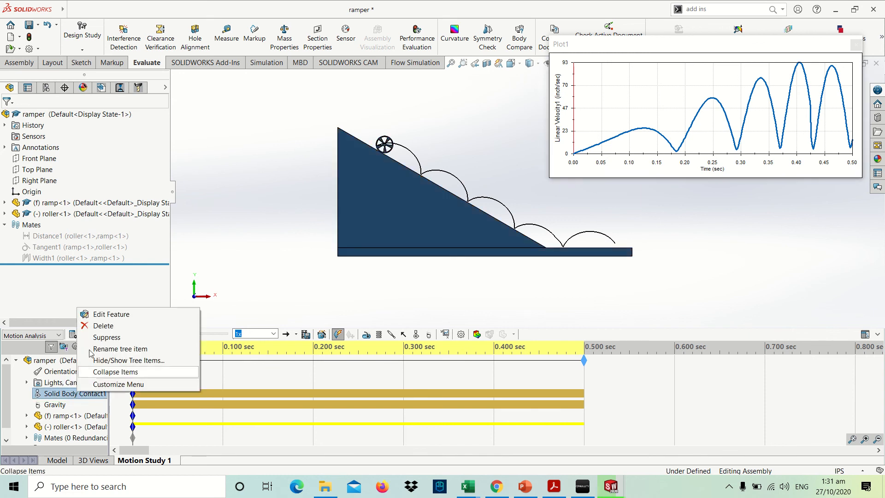
pyautogui.click(99, 368)
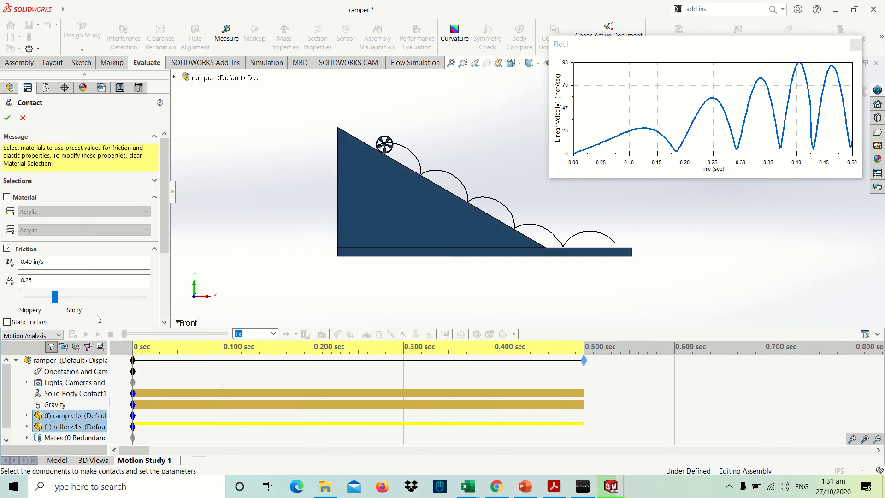
pyautogui.click(6, 248)
pyautogui.click(8, 118)
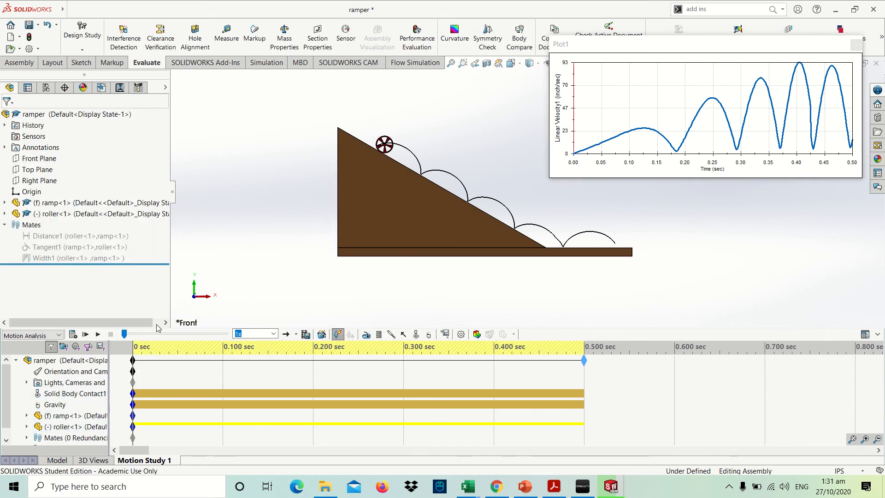
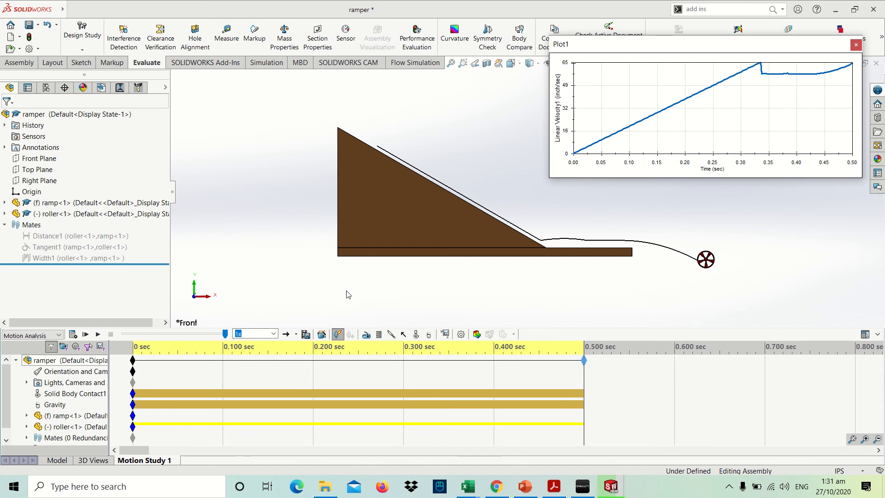
# Step: Rewind the study, turn the contact's friction back on with a coefficient of 0.25 and recalculate
pyautogui.click(321, 309)
pyautogui.moveTo(227, 335); pyautogui.dragTo(121, 333)
pyautogui.rightClick(57, 394)
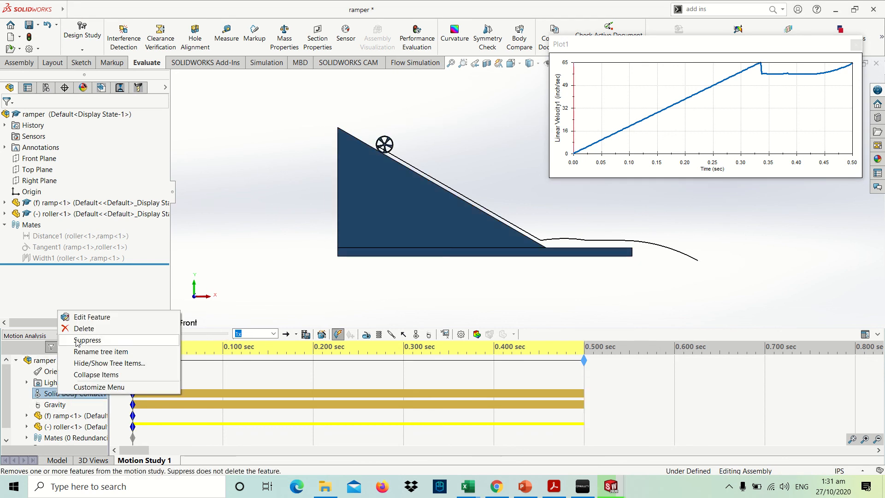
pyautogui.click(91, 317)
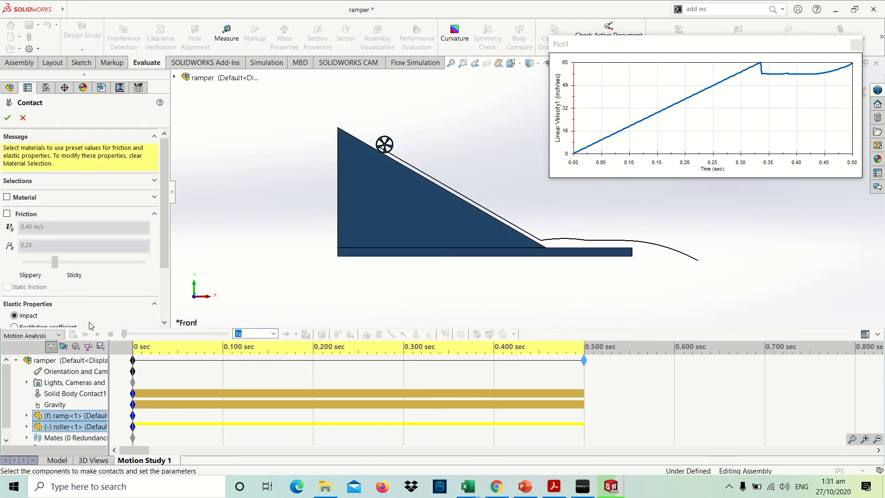
pyautogui.click(7, 214)
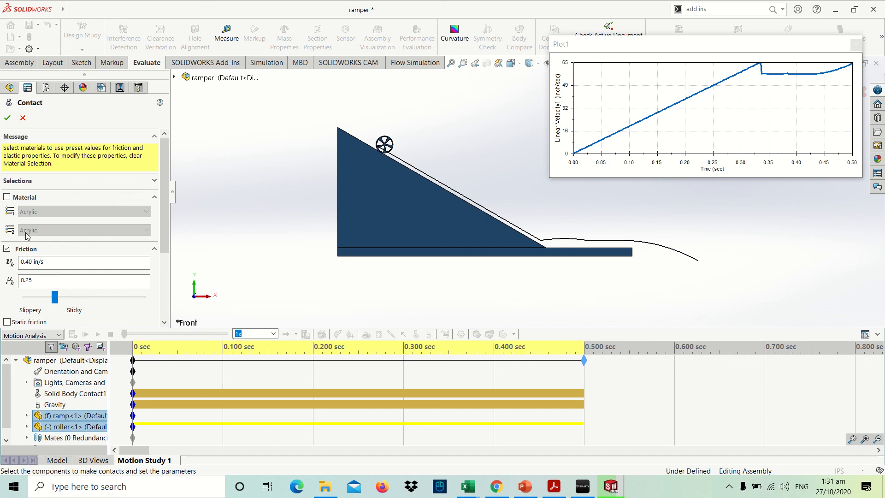
pyautogui.click(8, 119)
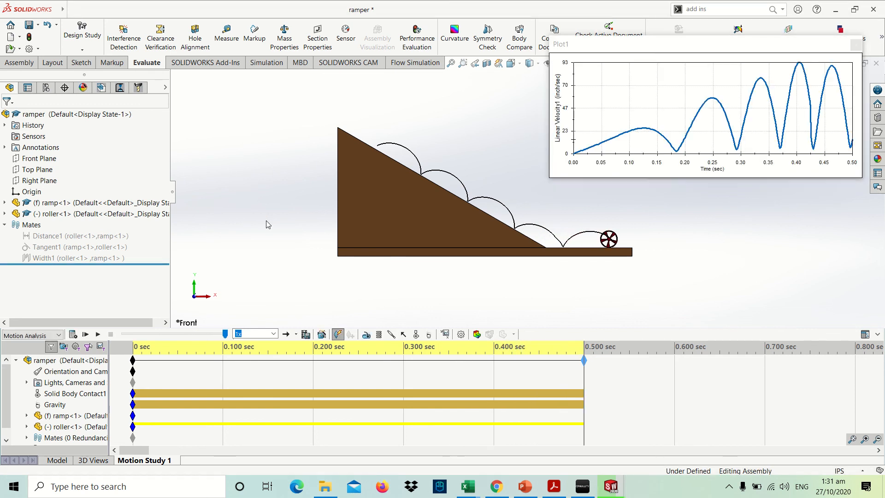
# Step: Read the lower-friction comparison on page 26 of the tutorial PDF and return to SOLIDWORKS
pyautogui.hotkey('alt', 'Tab')
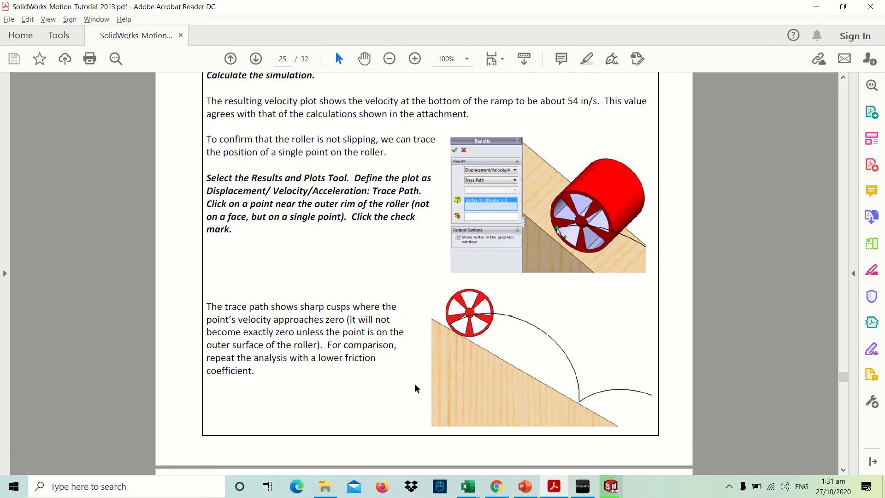
pyautogui.scroll(-10, 417, 389)
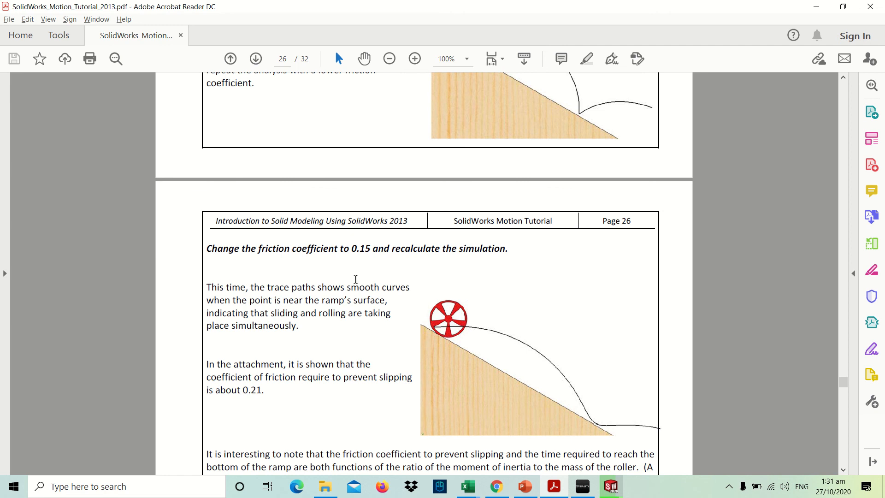
pyautogui.scroll(-3, 395, 258)
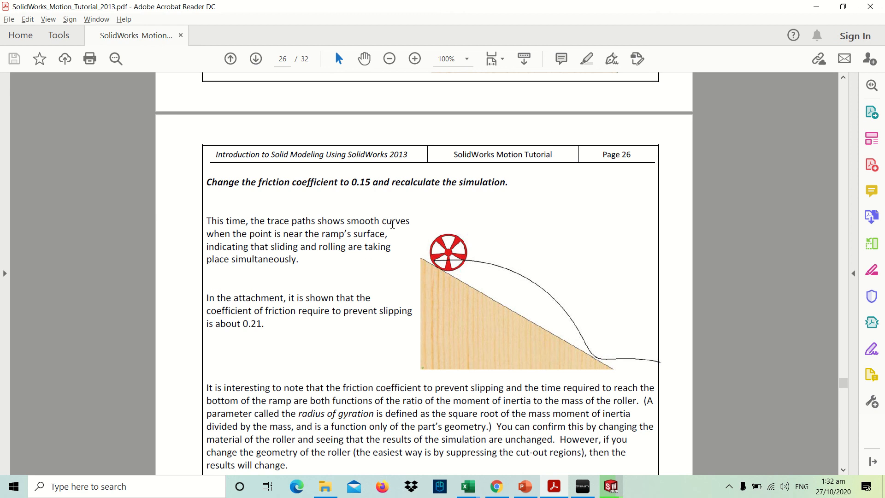
pyautogui.hotkey('alt', 'Tab')
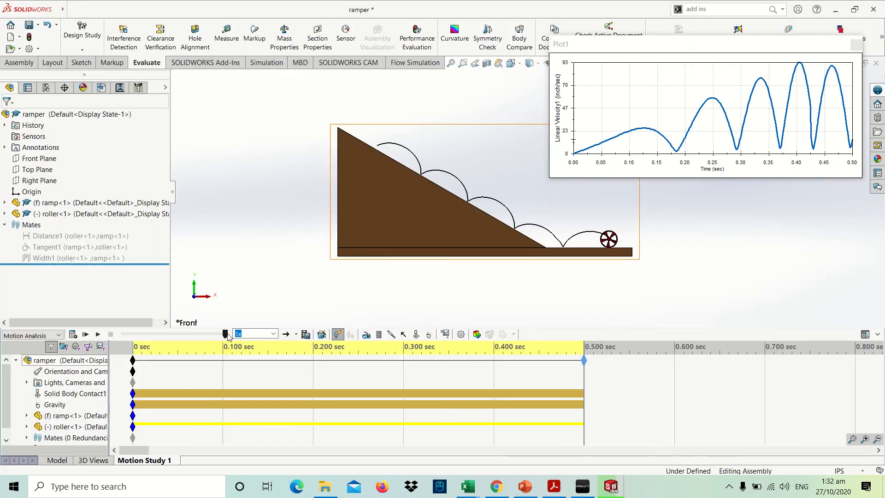
# Step: Rewind the study to 0 seconds, set the solid body contact's friction coefficient to 0.15 and recalculate
pyautogui.moveTo(225, 334); pyautogui.dragTo(124, 334)
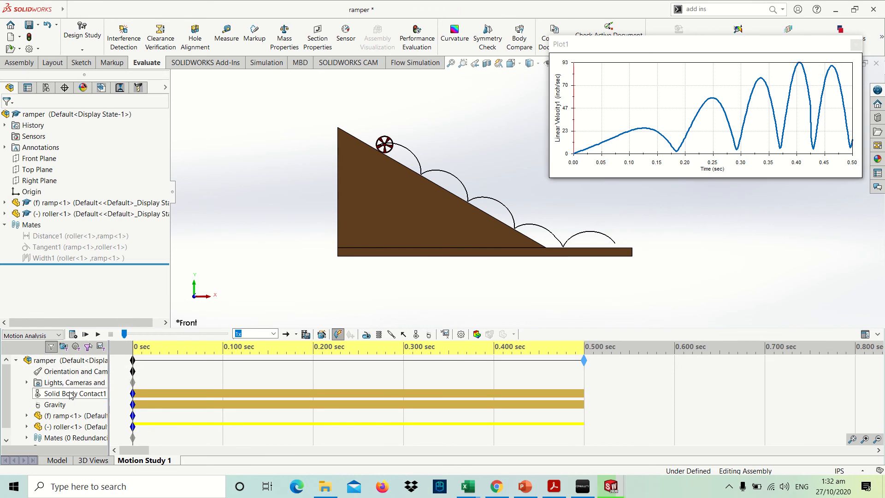
pyautogui.rightClick(70, 396)
pyautogui.click(87, 314)
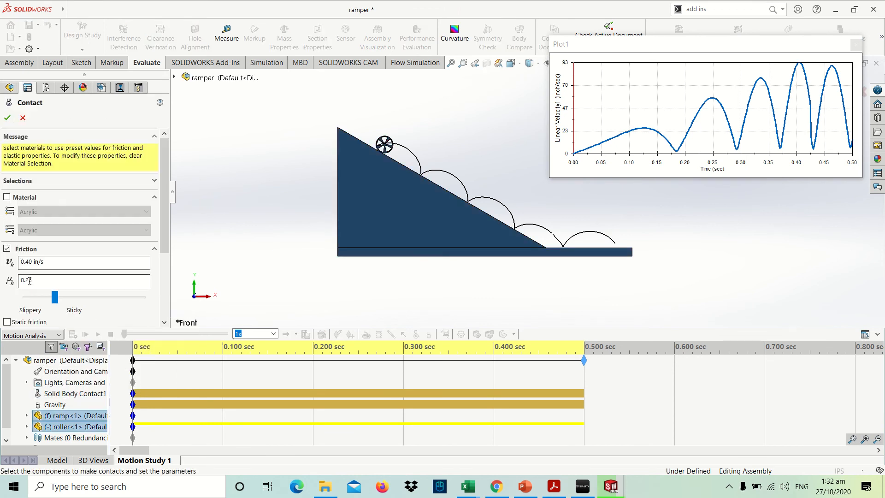
pyautogui.click(34, 279)
pyautogui.click(7, 117)
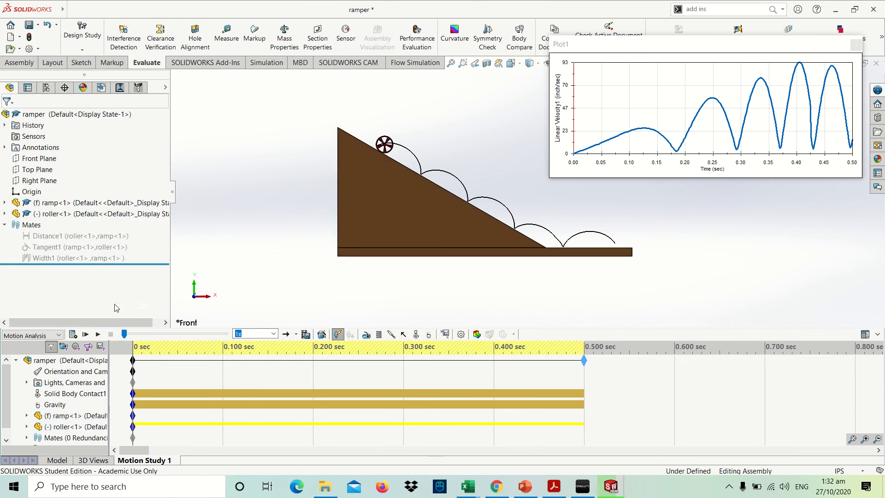
pyautogui.click(72, 334)
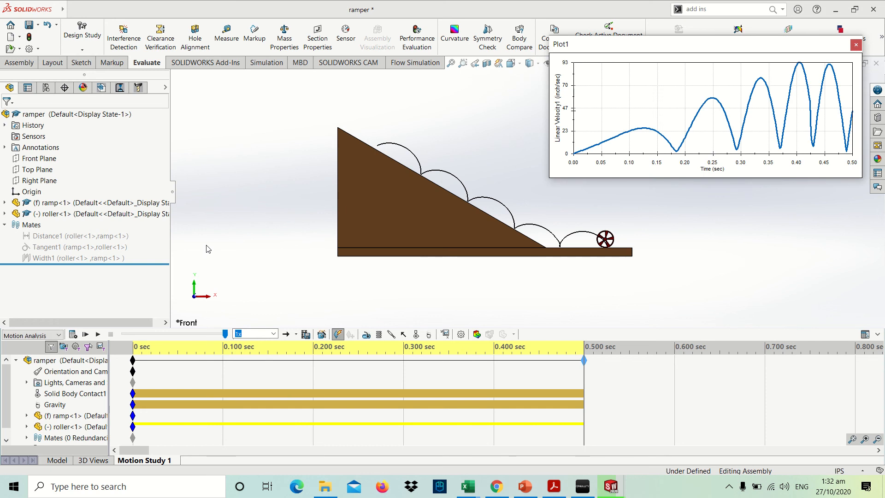
# Step: Examine the roller's position at several times between about 0.37 and 0.43 seconds using the velocity plot
pyautogui.click(771, 116)
pyautogui.click(780, 119)
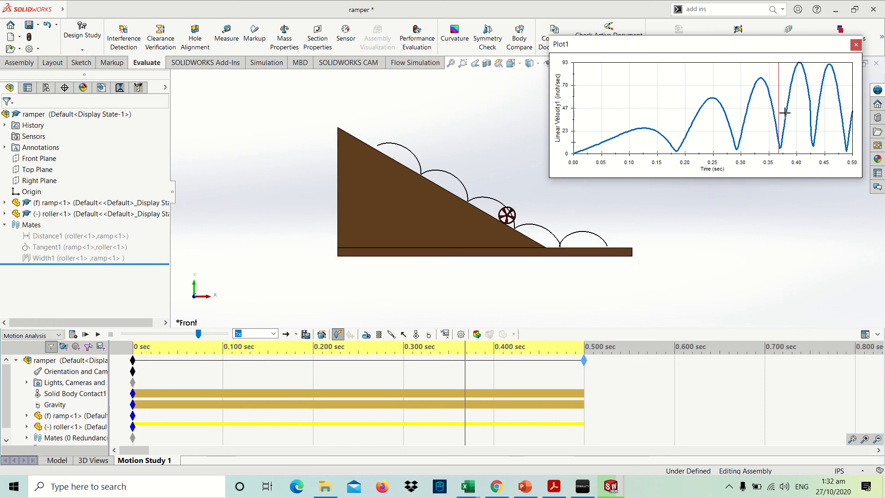
pyautogui.click(798, 98)
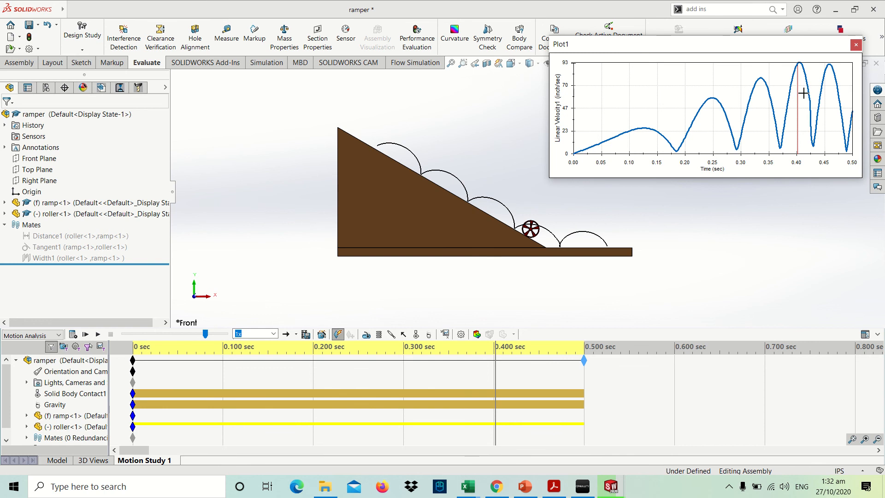
pyautogui.click(807, 92)
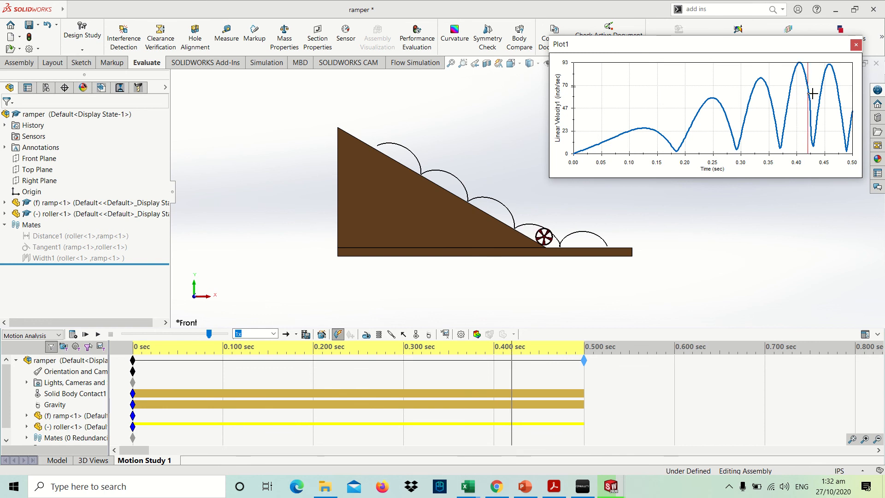
pyautogui.click(816, 94)
pyautogui.click(813, 95)
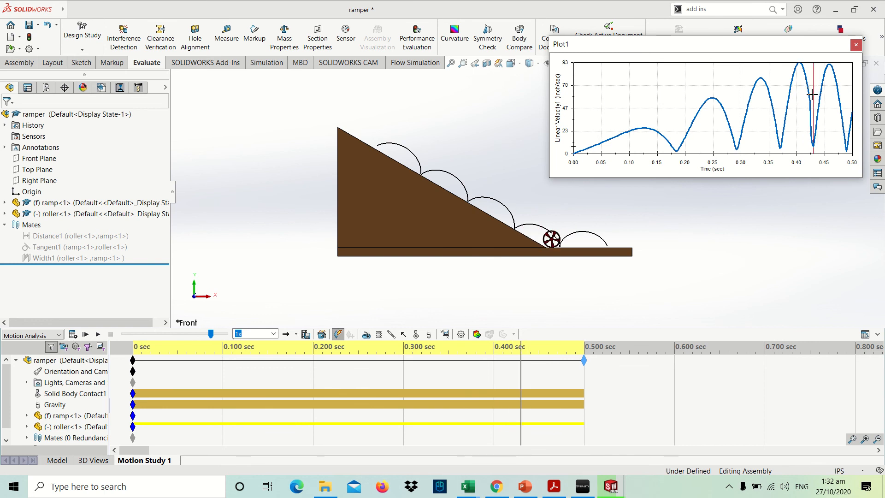
pyautogui.click(808, 91)
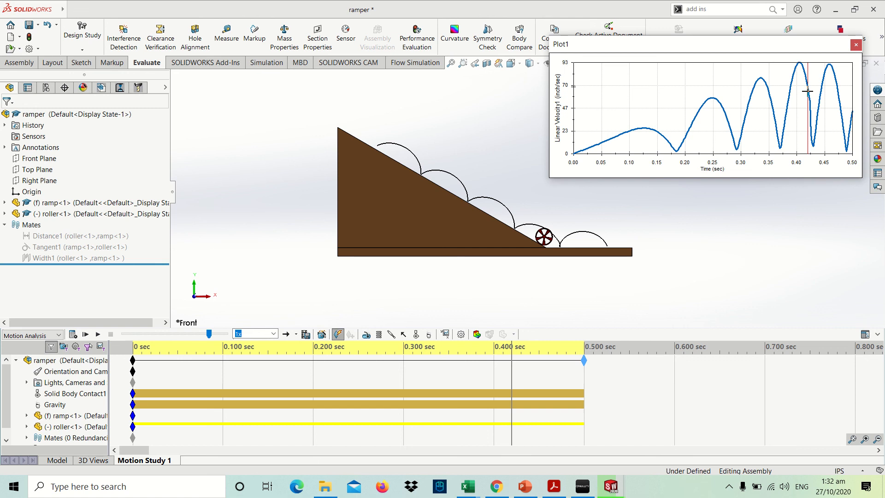
pyautogui.click(813, 94)
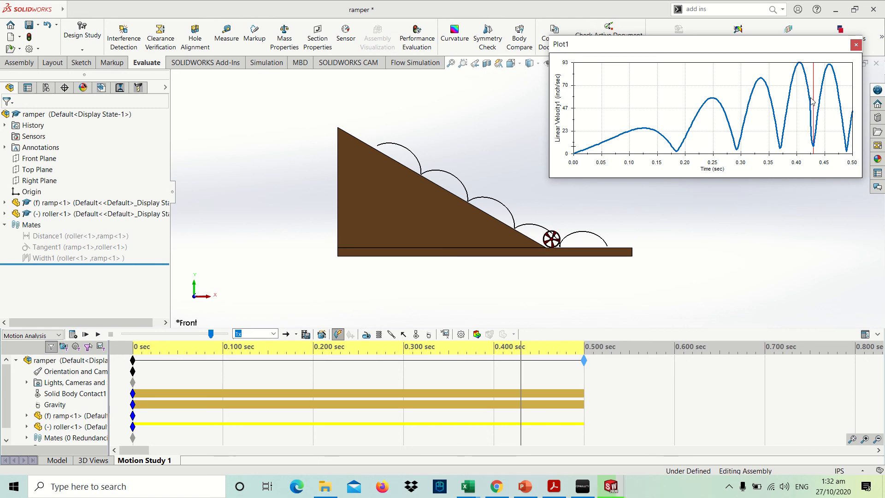
pyautogui.moveTo(810, 103)
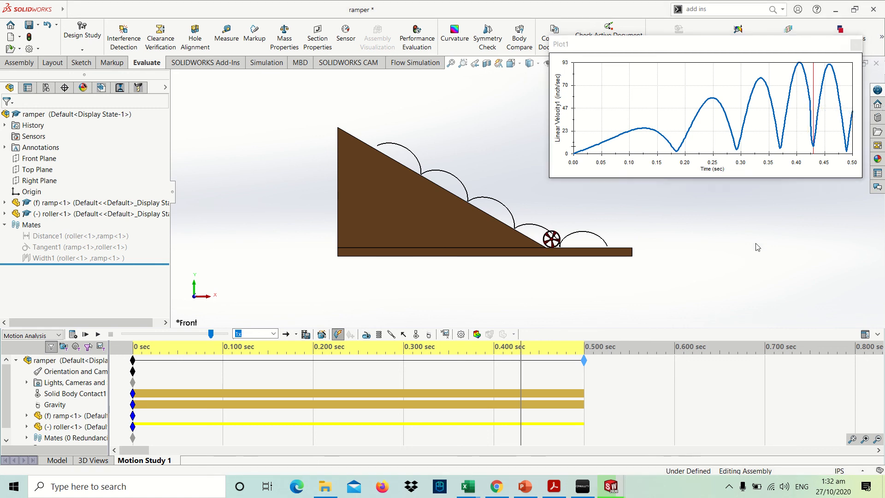
# Step: Switch to the tutorial PDF, read the page 26 notes on trace path and slipping, and return to SOLIDWORKS
pyautogui.hotkey('alt', 'Tab')
pyautogui.scroll(-3, 341, 348)
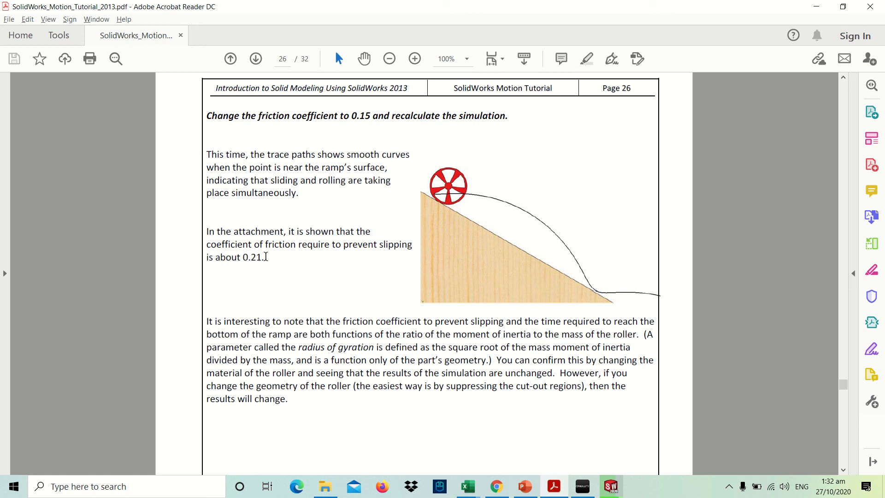
pyautogui.scroll(-5, 389, 349)
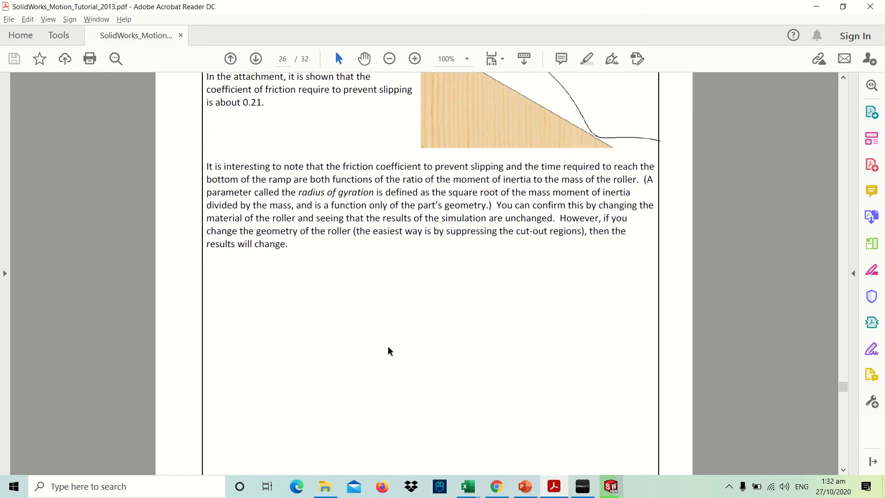
pyautogui.scroll(4, 388, 351)
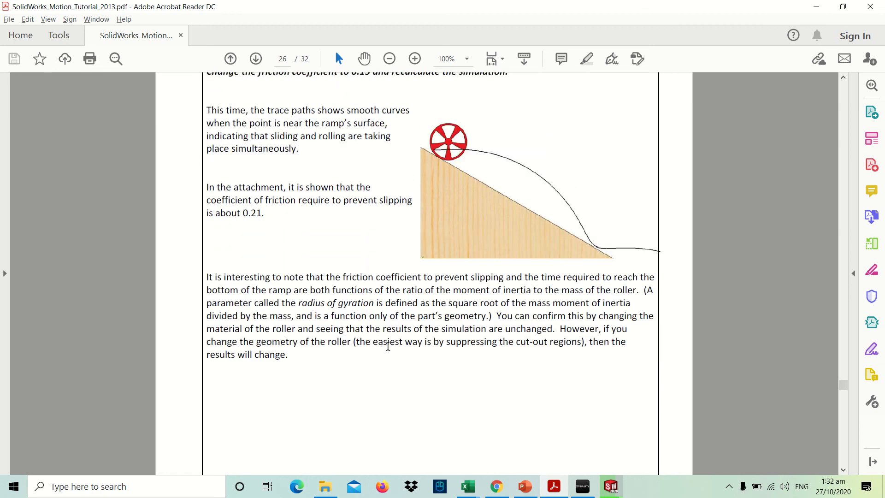
pyautogui.scroll(1, 388, 345)
pyautogui.hotkey('alt', 'Tab')
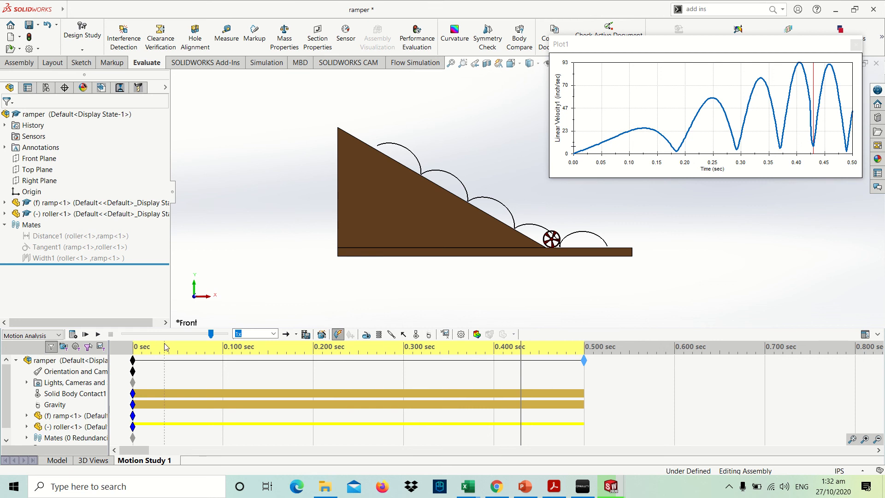
# Step: Set the playback speed to 0.5x, replay the motion from the start, and rewind and recalculate the study
pyautogui.moveTo(210, 336); pyautogui.dragTo(124, 335)
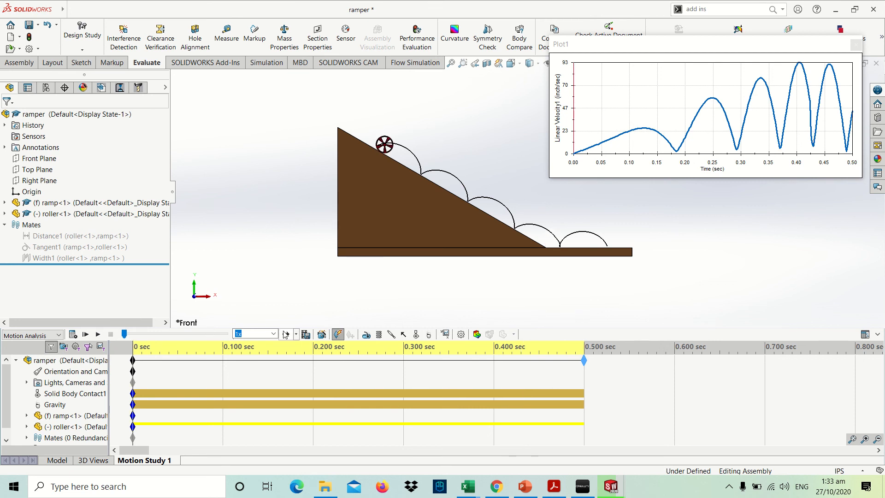
pyautogui.click(275, 334)
pyautogui.click(244, 357)
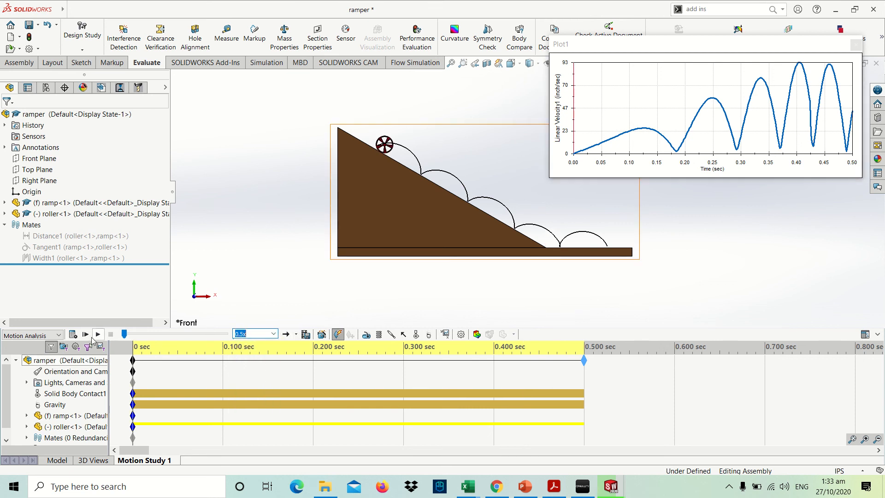
pyautogui.click(86, 335)
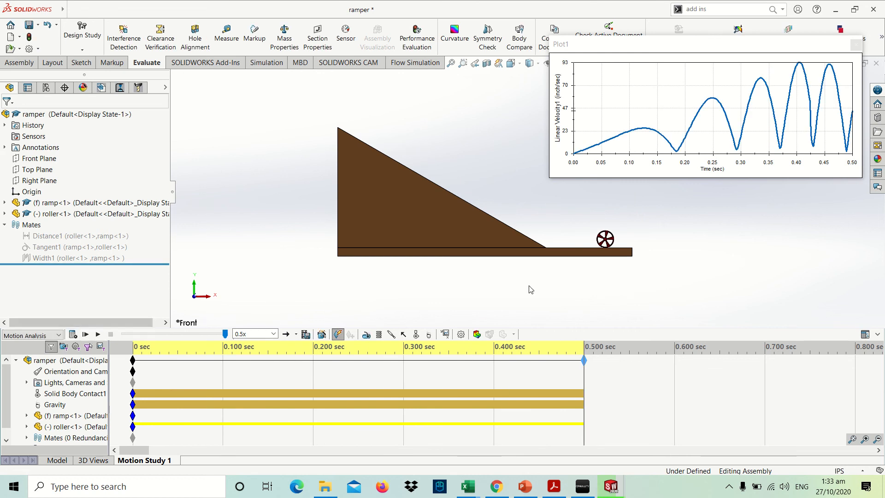
pyautogui.moveTo(226, 335); pyautogui.dragTo(124, 334)
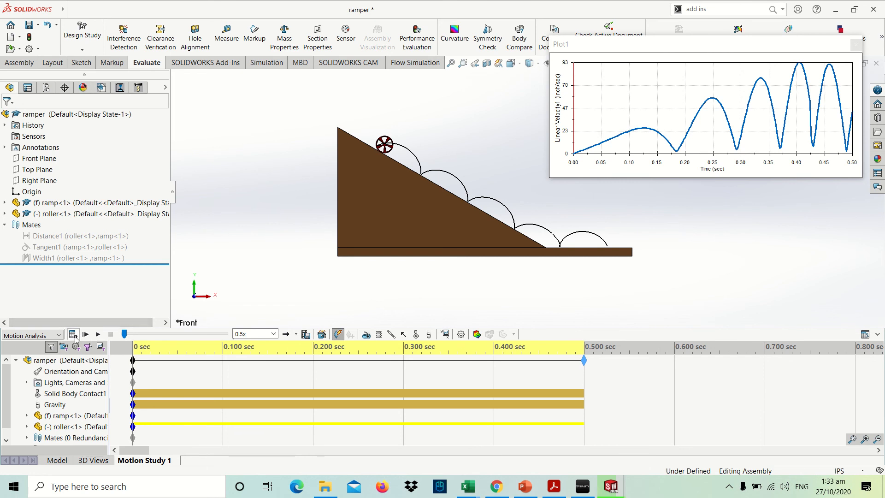
pyautogui.click(73, 336)
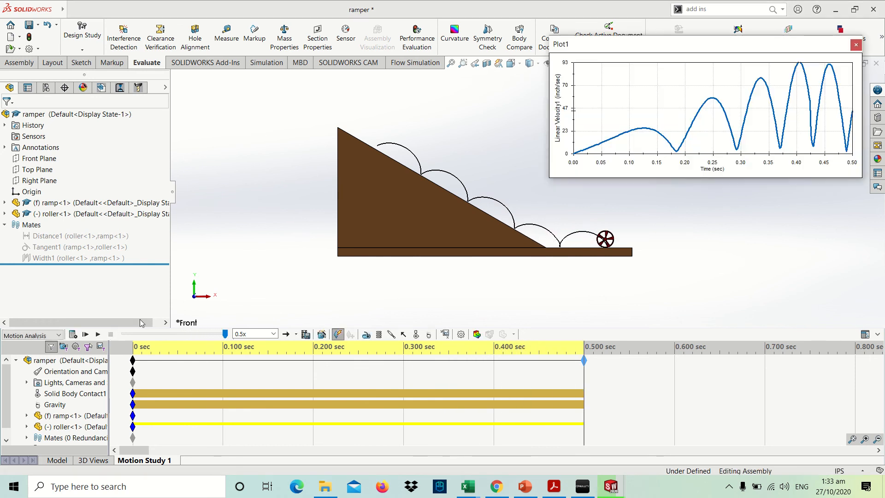
# Step: Rewind the study, change the solid body contact's friction coefficient to 0.21 and recalculate the simulation
pyautogui.moveTo(226, 335); pyautogui.dragTo(122, 333)
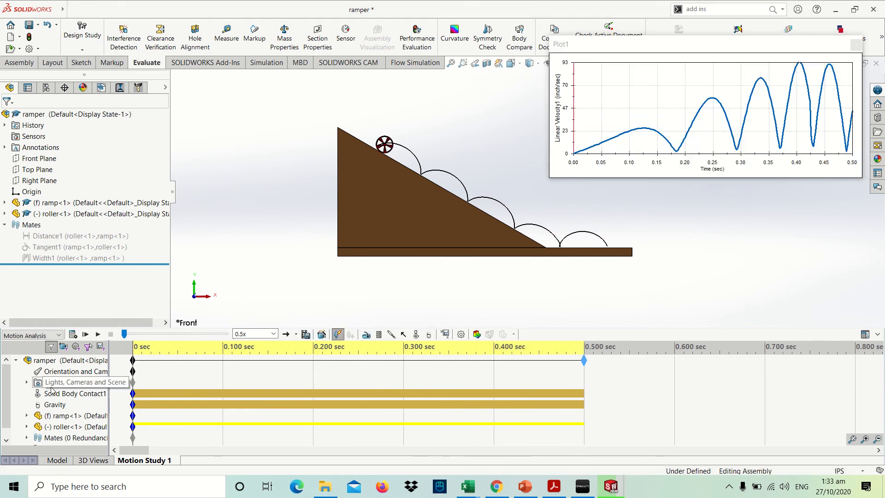
pyautogui.rightClick(74, 394)
pyautogui.click(77, 317)
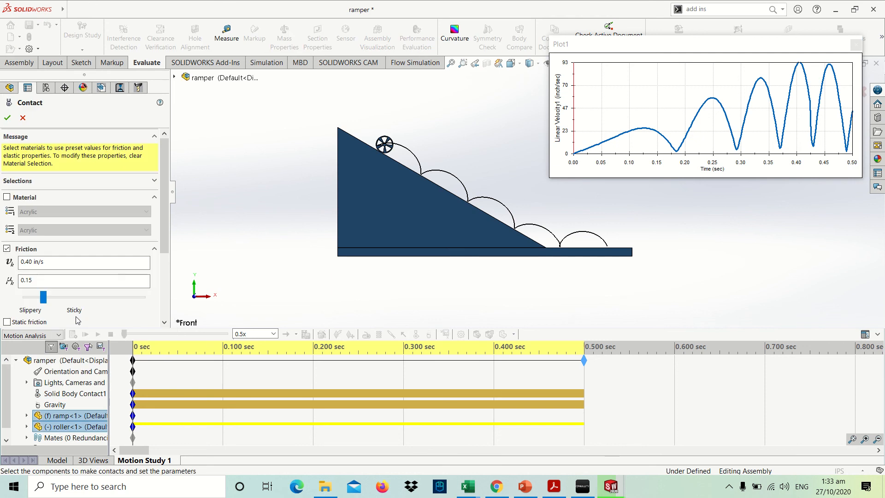
pyautogui.click(46, 286)
pyautogui.press('BackSpace')
pyautogui.press('BackSpace')
pyautogui.write('21')
pyautogui.press('Return')
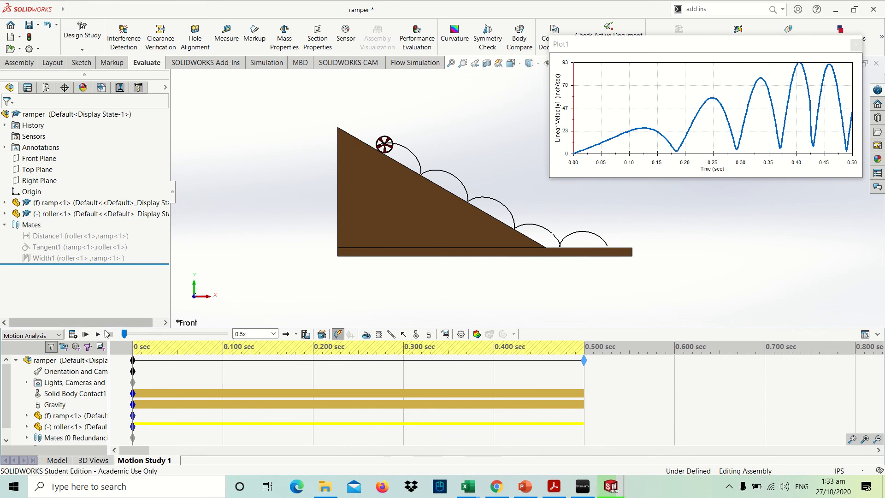
pyautogui.click(73, 334)
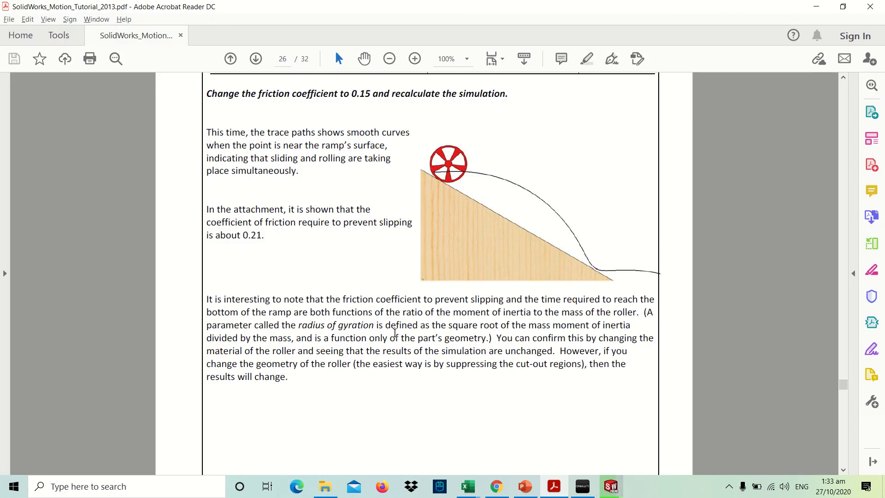
# Step: Check the rest of page 26 and the start of the attachment in the tutorial PDF, and return to SOLIDWORKS
pyautogui.scroll(-2, 423, 353)
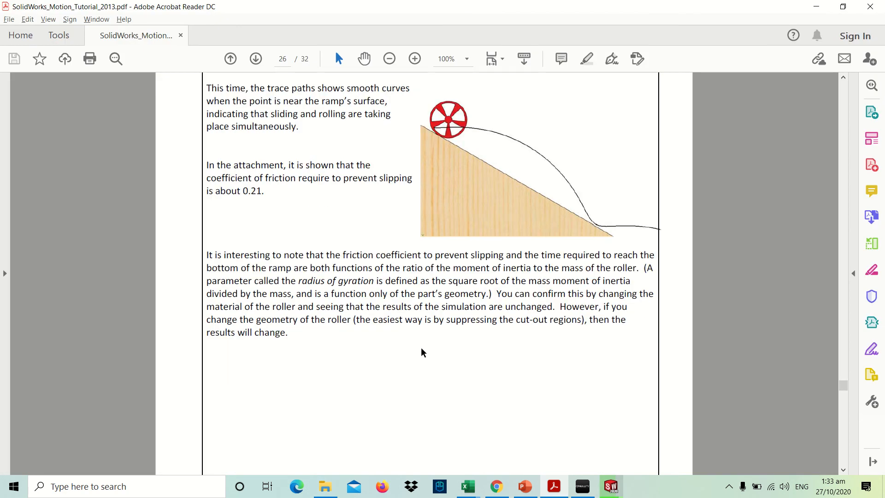
pyautogui.scroll(-11, 423, 352)
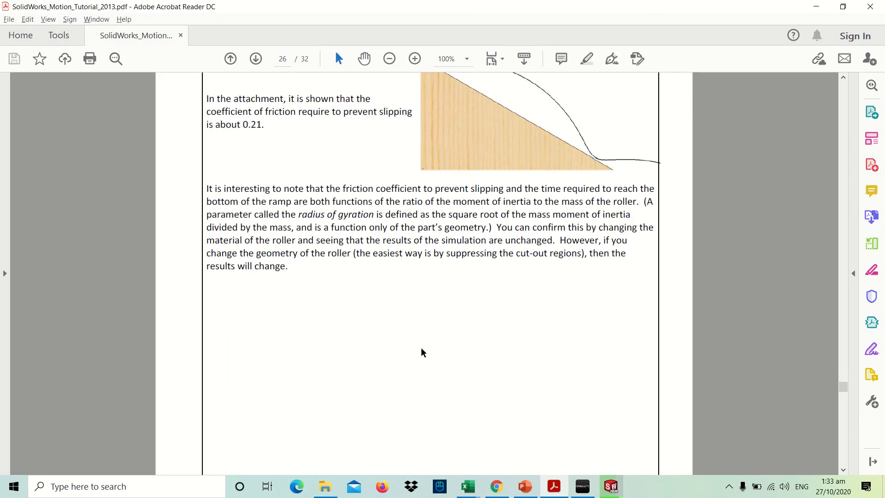
pyautogui.scroll(-3, 423, 352)
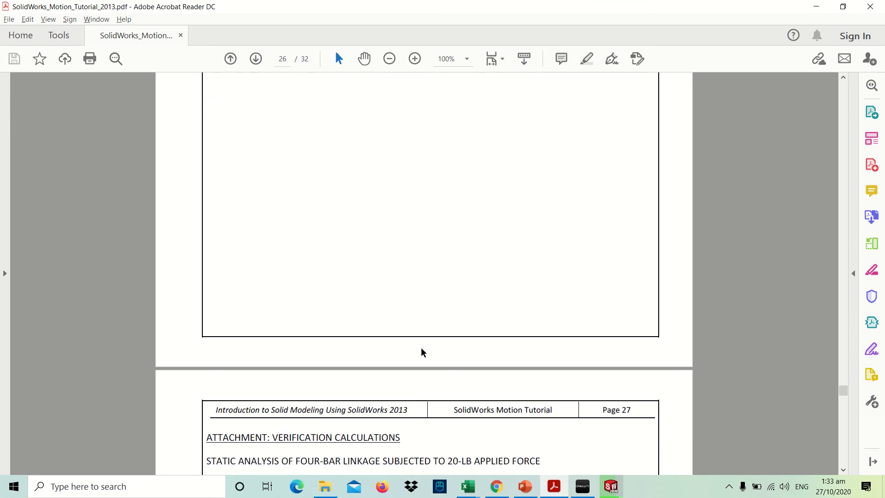
pyautogui.scroll(12, 423, 352)
pyautogui.scroll(5, 423, 352)
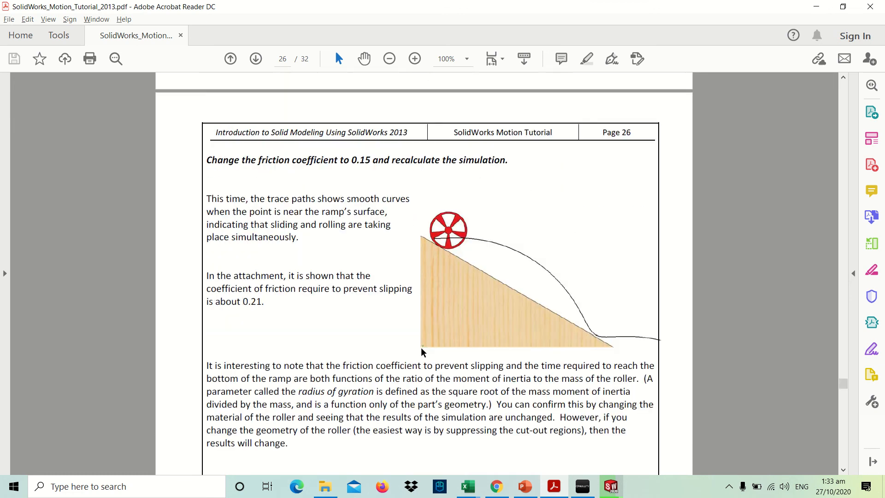
pyautogui.hotkey('alt', 'Tab')
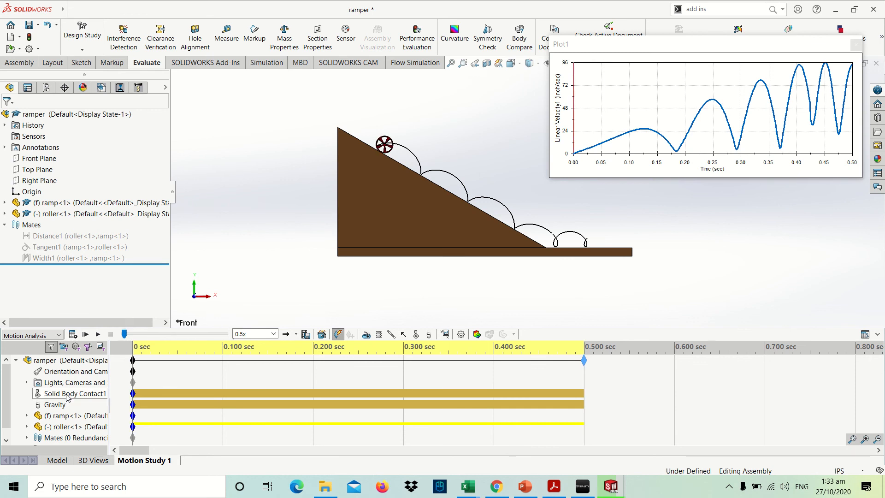
# Step: Edit the solid body contact to turn off custom friction and use Acrylic for both materials, and recalculate and replay the study
pyautogui.rightClick(69, 394)
pyautogui.click(97, 317)
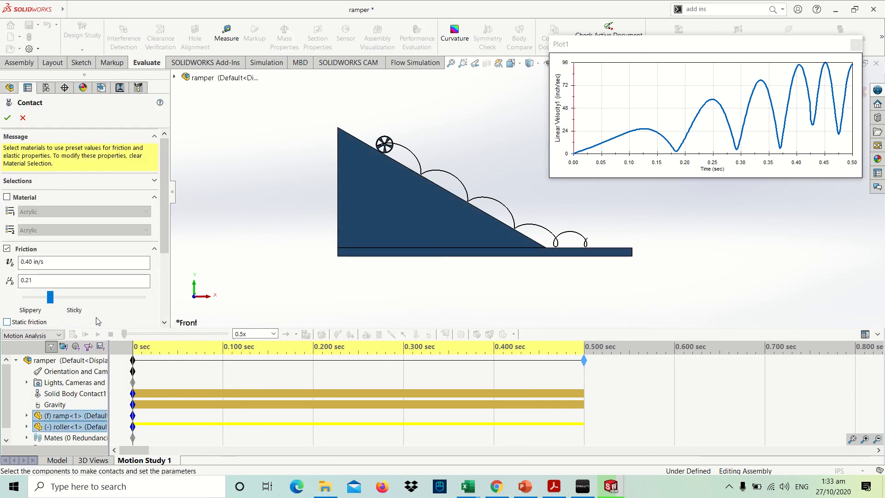
pyautogui.click(7, 249)
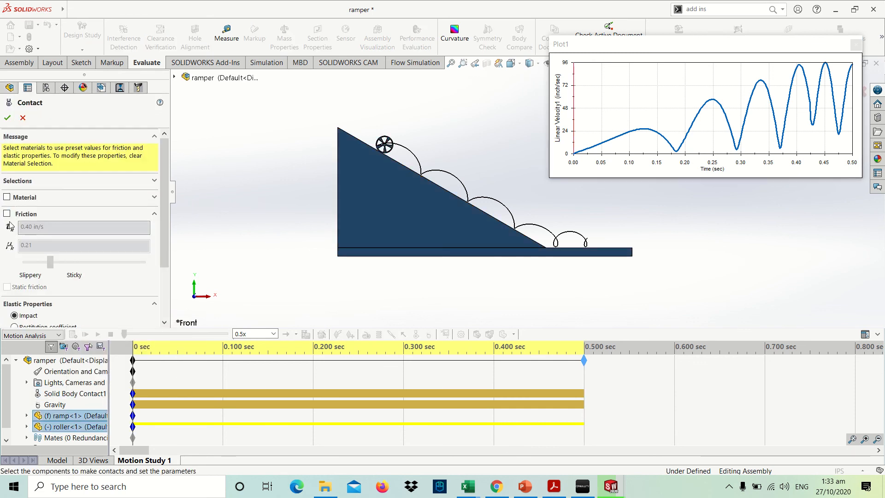
pyautogui.click(7, 198)
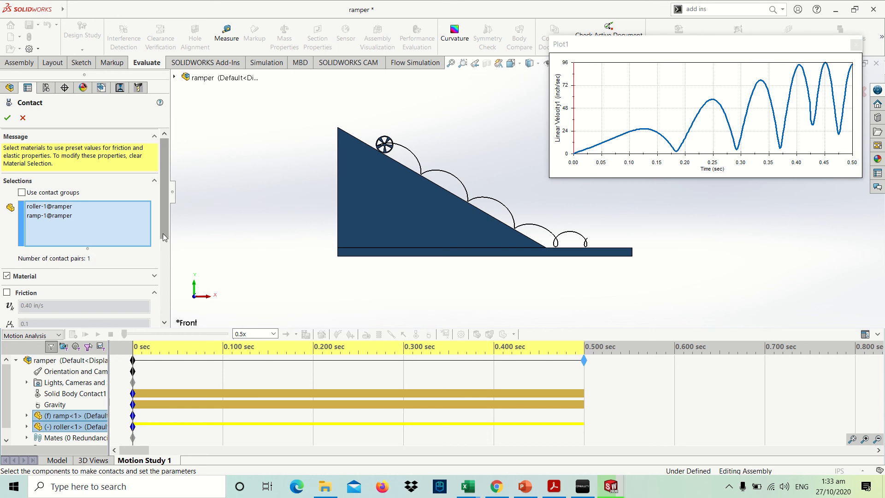
pyautogui.scroll(-2, 163, 236)
pyautogui.click(121, 240)
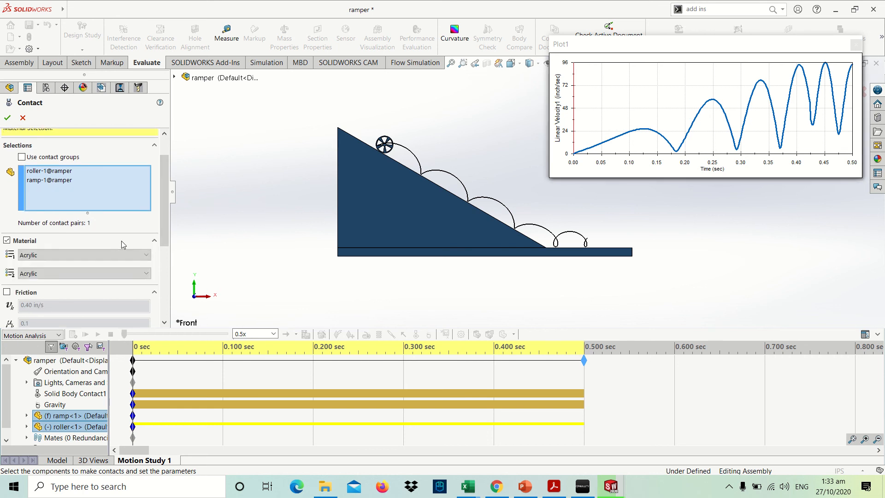
pyautogui.click(76, 256)
pyautogui.click(70, 257)
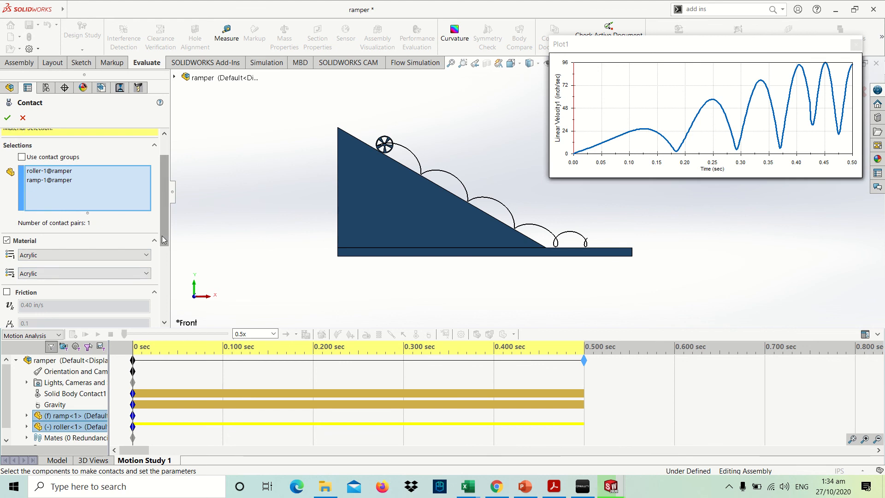
pyautogui.scroll(-4, 143, 266)
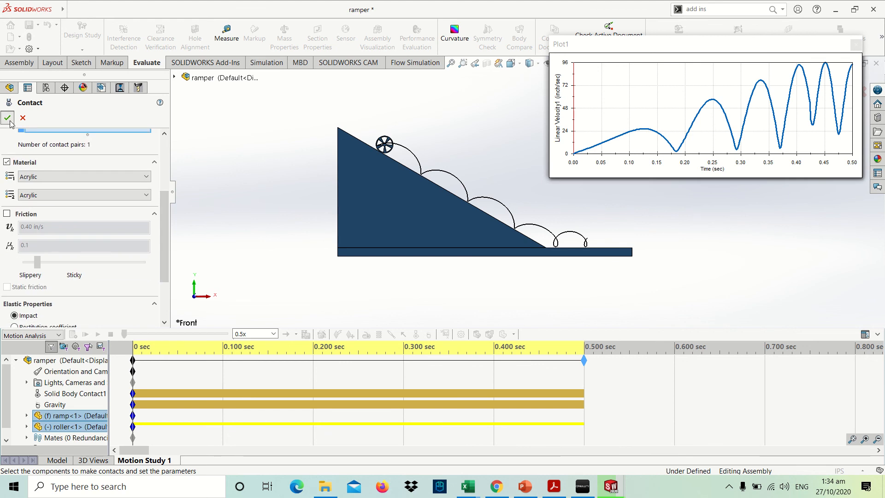
pyautogui.click(8, 118)
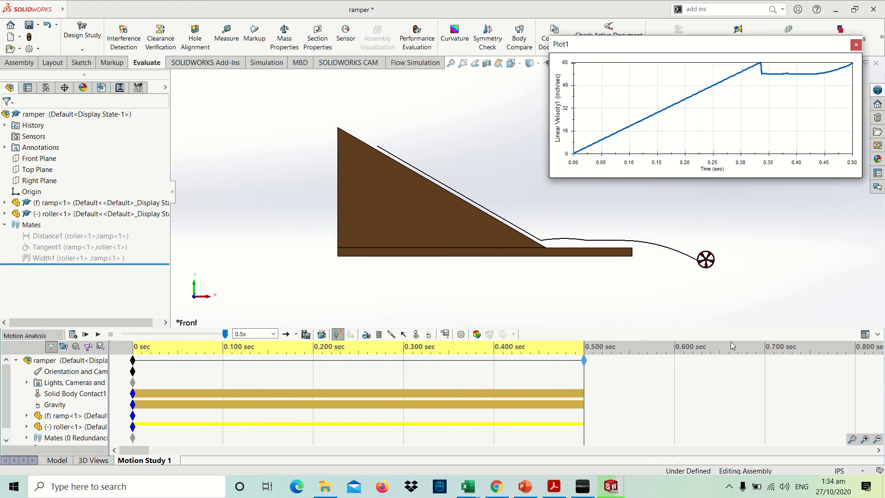
pyautogui.click(87, 335)
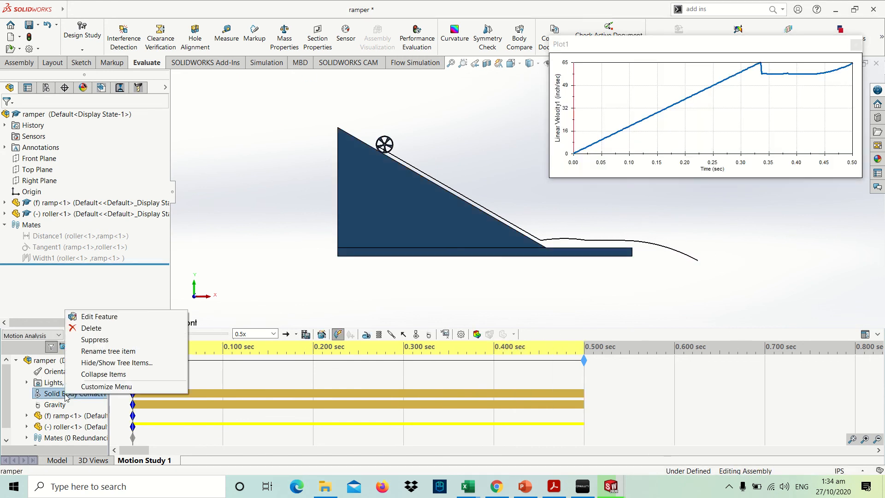
# Step: Set the solid body contact's materials to Aluminum (Dry) and Steel (Dry), and recalculate the motion study
pyautogui.rightClick(66, 395)
pyautogui.click(98, 317)
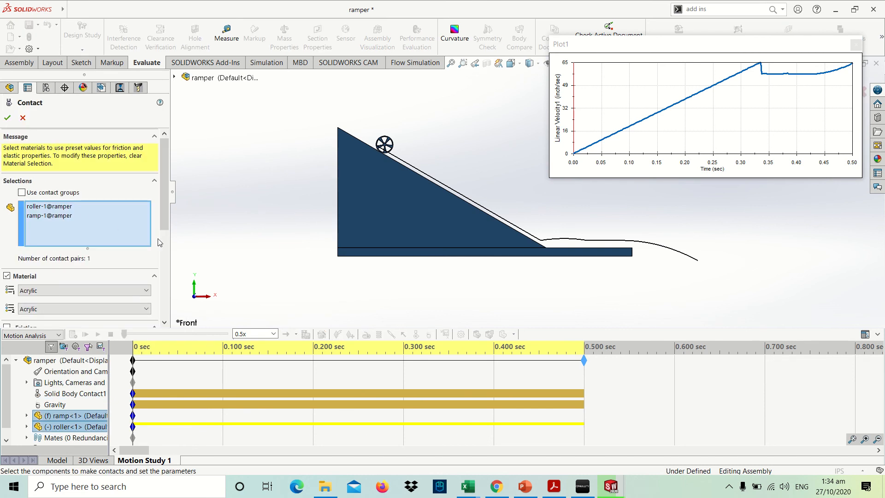
pyautogui.scroll(-3, 162, 223)
pyautogui.click(103, 249)
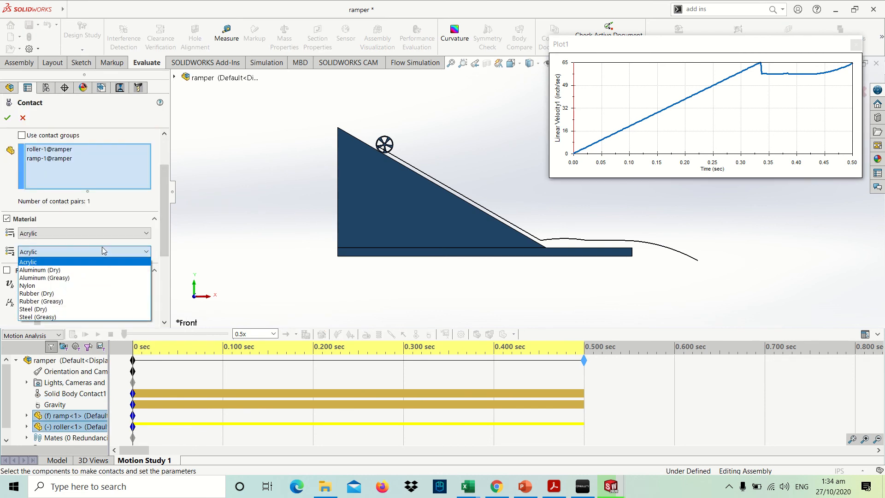
pyautogui.click(88, 309)
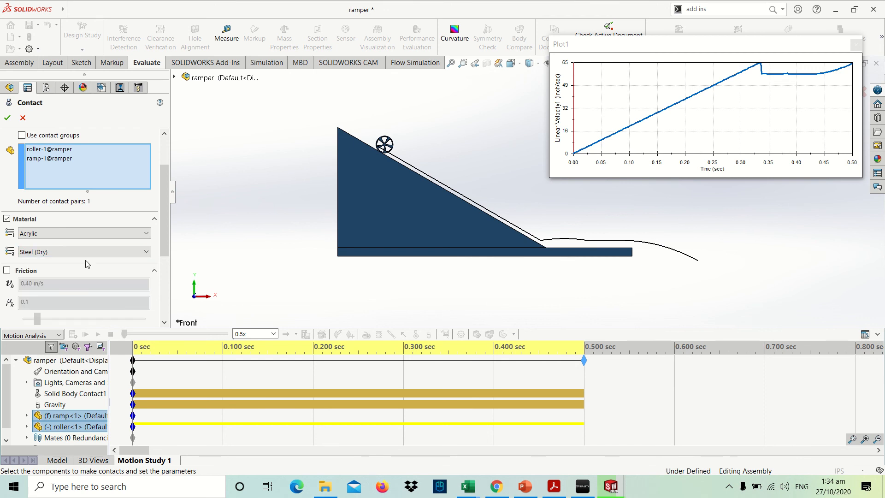
pyautogui.click(92, 238)
pyautogui.click(42, 251)
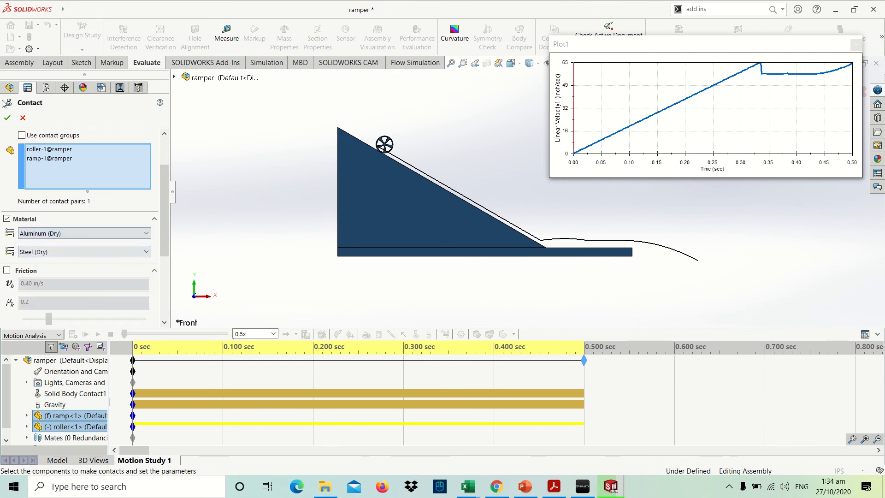
pyautogui.click(7, 118)
pyautogui.click(72, 334)
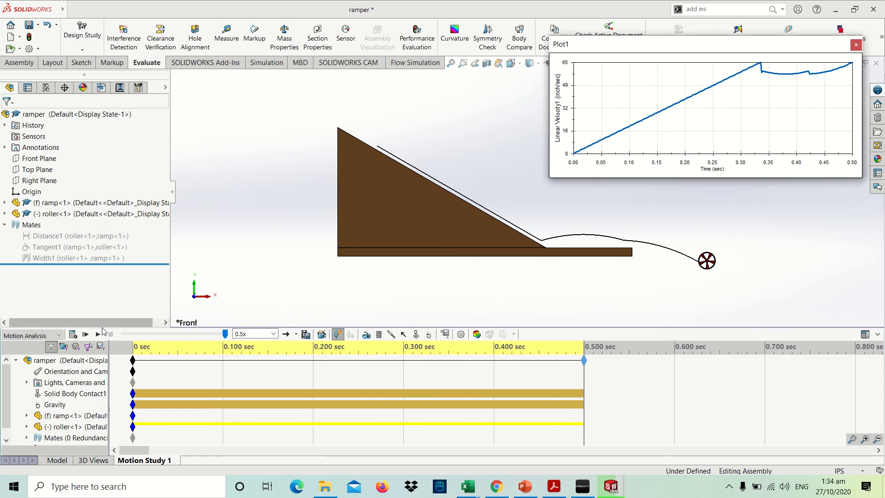
# Step: Rewind the study, set the contact's materials to Aluminum (Greasy) and Rubber (Greasy), and recalculate the simulation
pyautogui.moveTo(224, 335); pyautogui.dragTo(69, 344)
pyautogui.rightClick(64, 397)
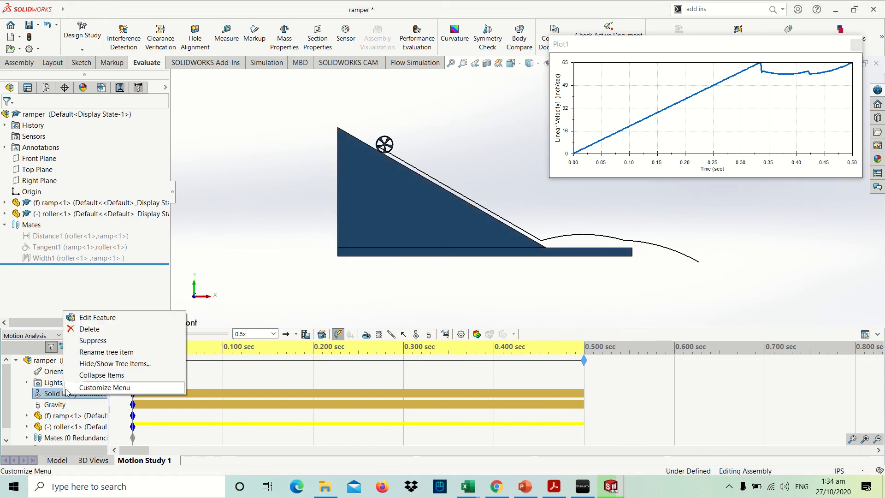
pyautogui.click(93, 319)
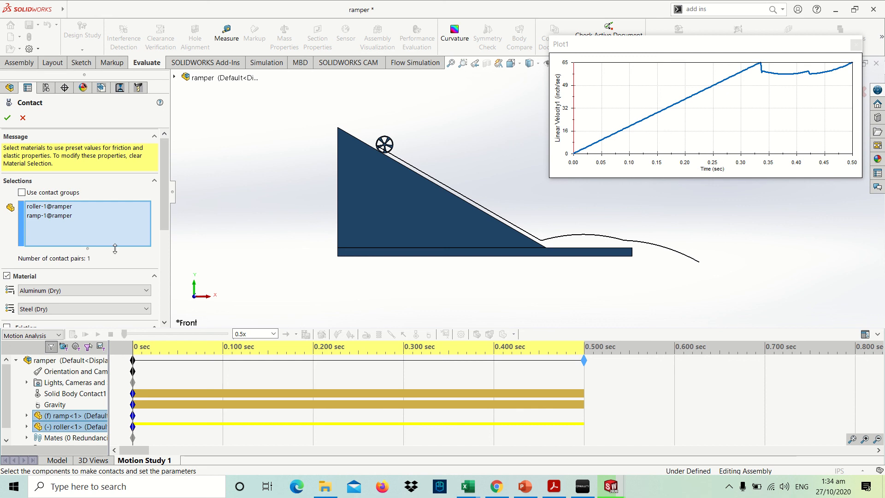
pyautogui.scroll(-3, 83, 212)
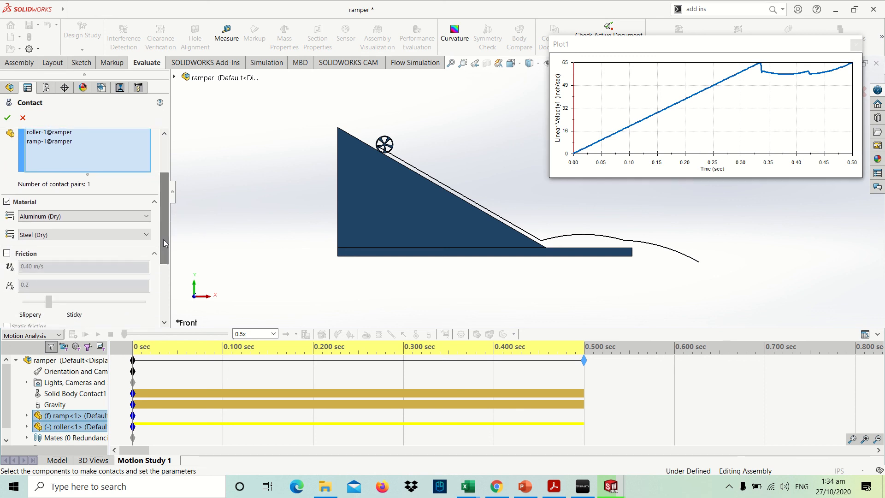
pyautogui.click(35, 216)
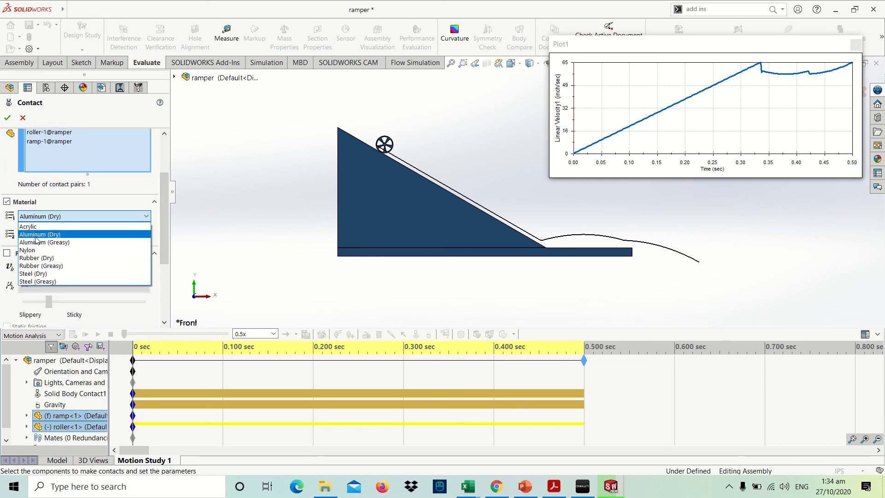
pyautogui.click(37, 243)
pyautogui.click(39, 235)
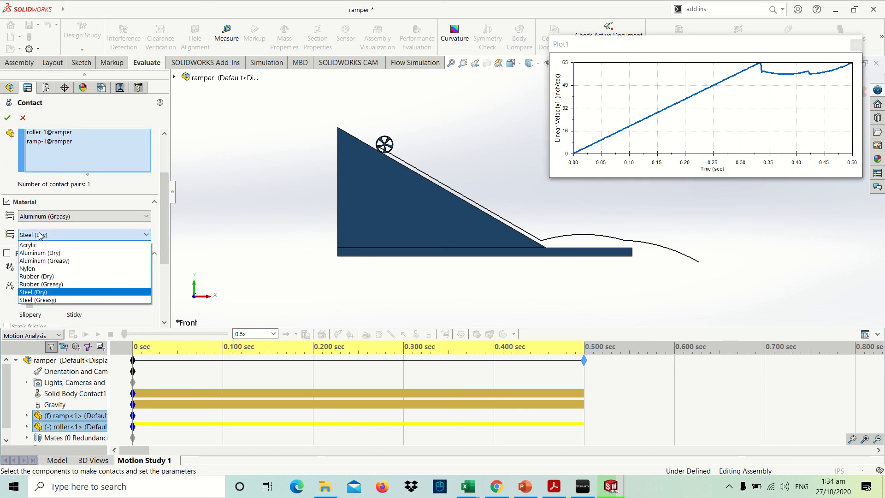
pyautogui.click(43, 284)
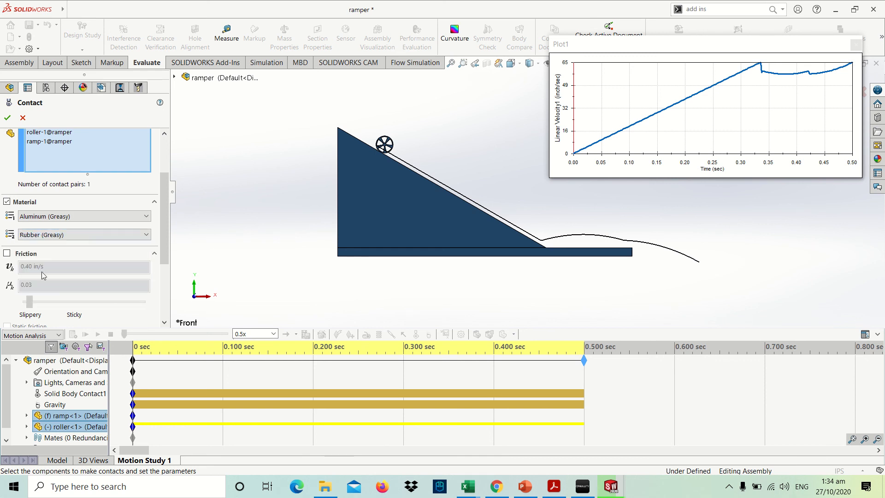
pyautogui.click(8, 118)
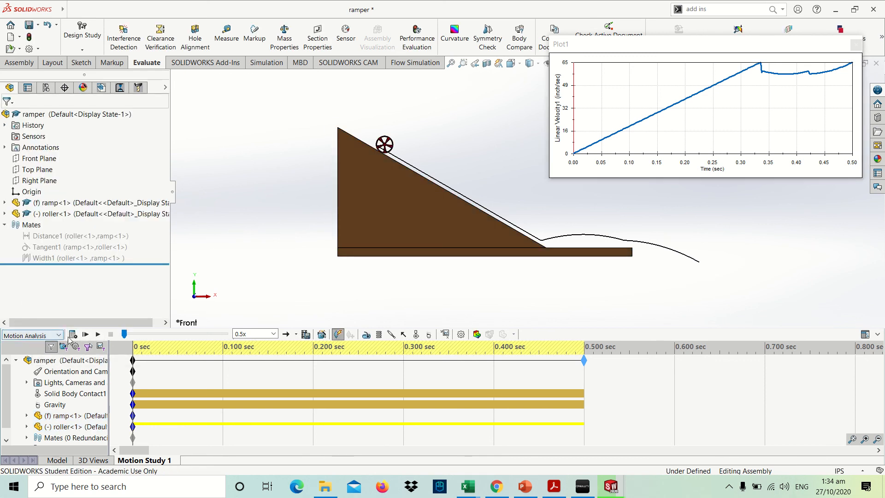
pyautogui.click(72, 334)
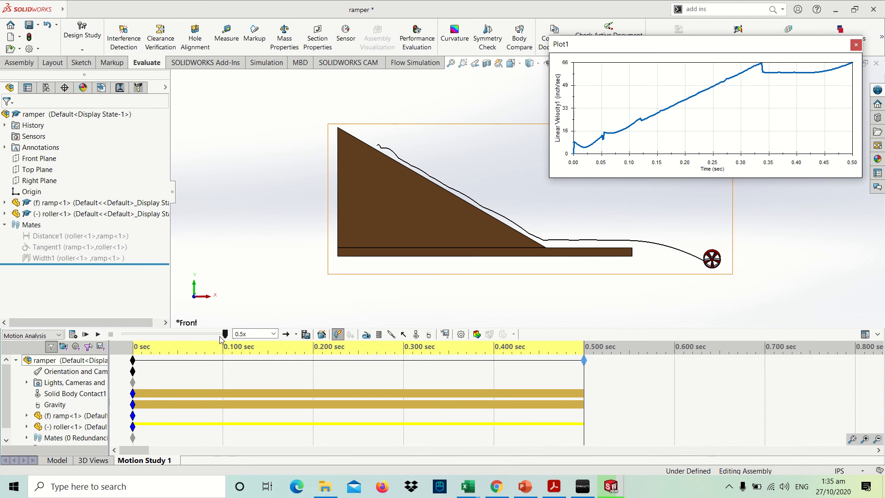
# Step: Edit the solid body contact again, enable its friction option and set the first material to Aluminum (Dry)
pyautogui.rightClick(63, 393)
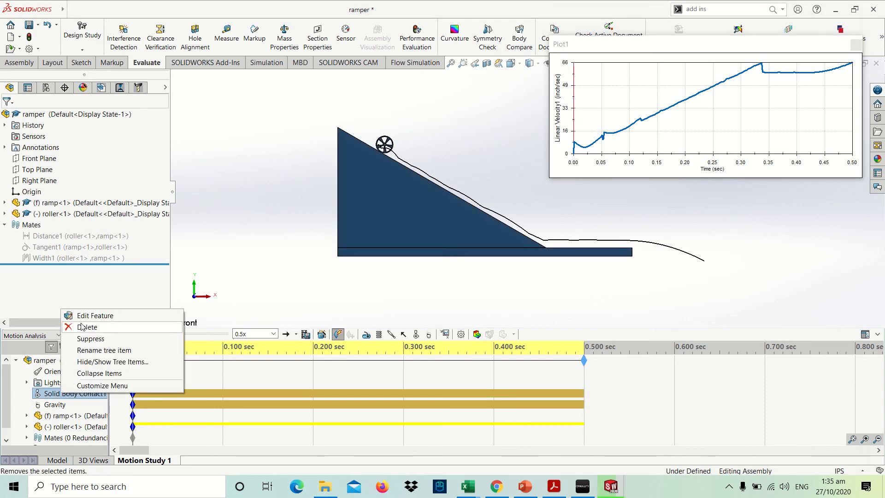
pyautogui.click(84, 315)
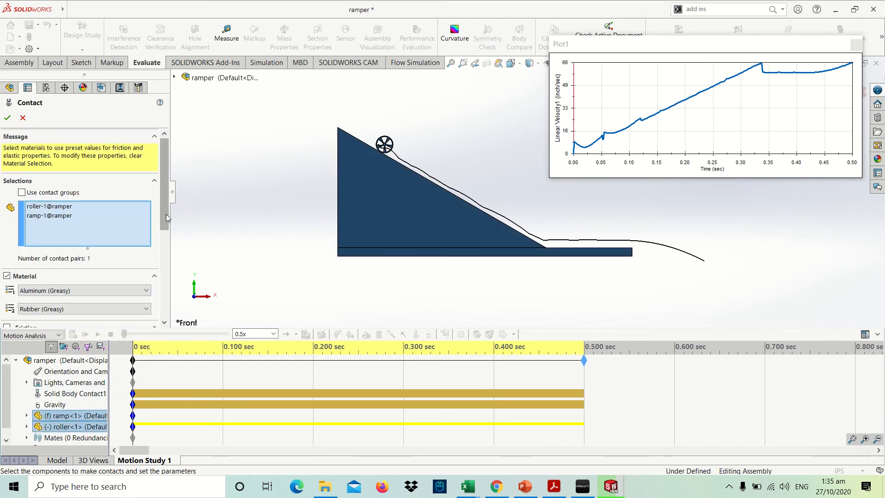
pyautogui.moveTo(165, 215); pyautogui.dragTo(166, 262)
pyautogui.click(10, 230)
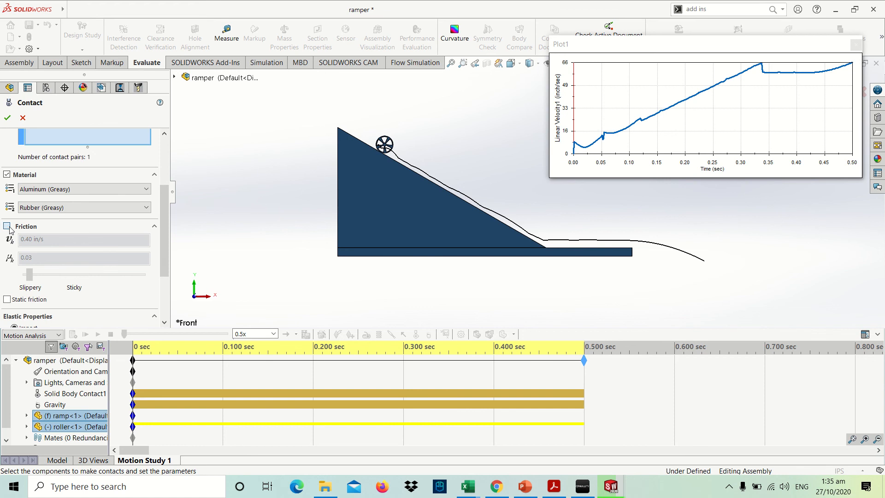
pyautogui.moveTo(164, 239); pyautogui.dragTo(66, 231)
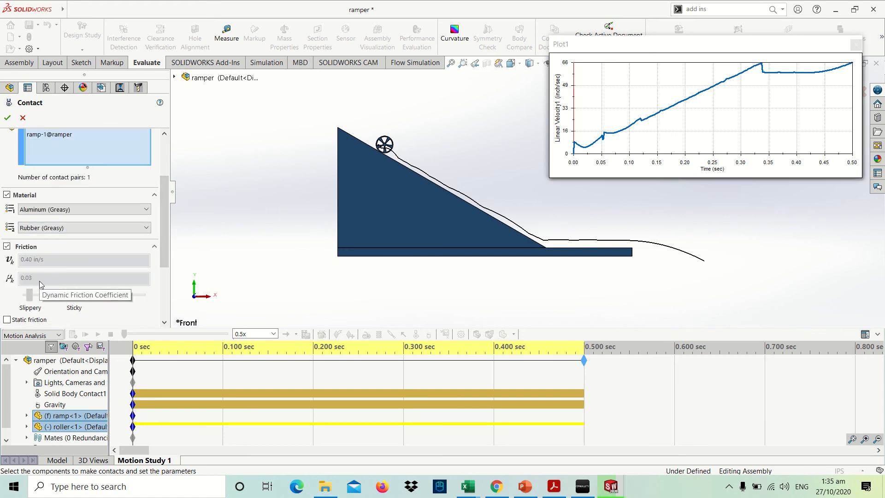
pyautogui.click(69, 210)
pyautogui.click(69, 227)
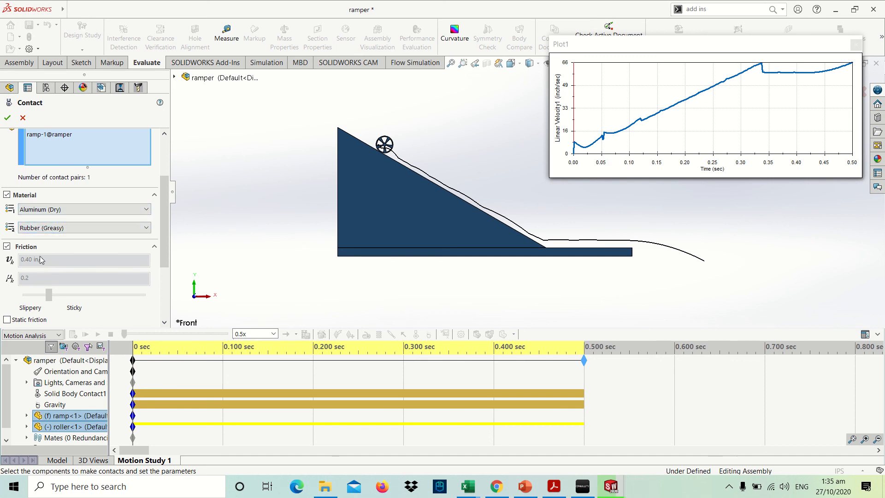
# Step: Try Steel (Dry), Rubber (Greasy) and Acrylic as the contact's second material to compare the preset friction coefficients
pyautogui.click(65, 228)
pyautogui.click(48, 286)
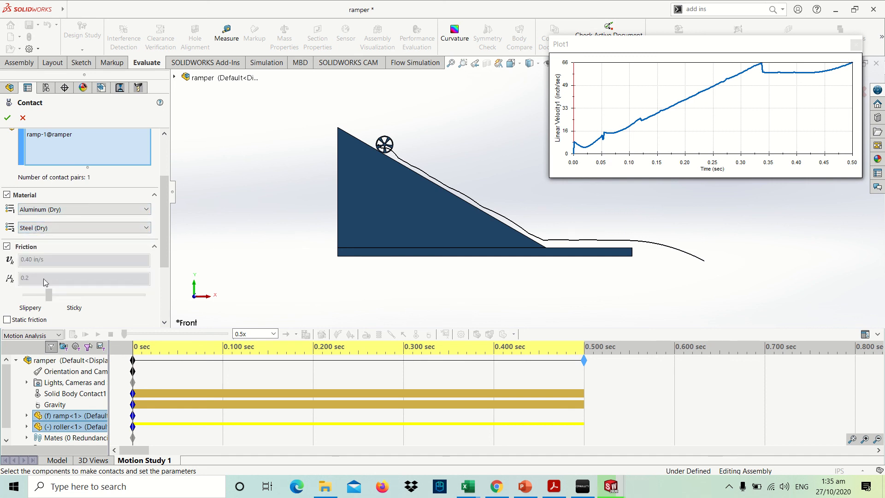
pyautogui.click(63, 229)
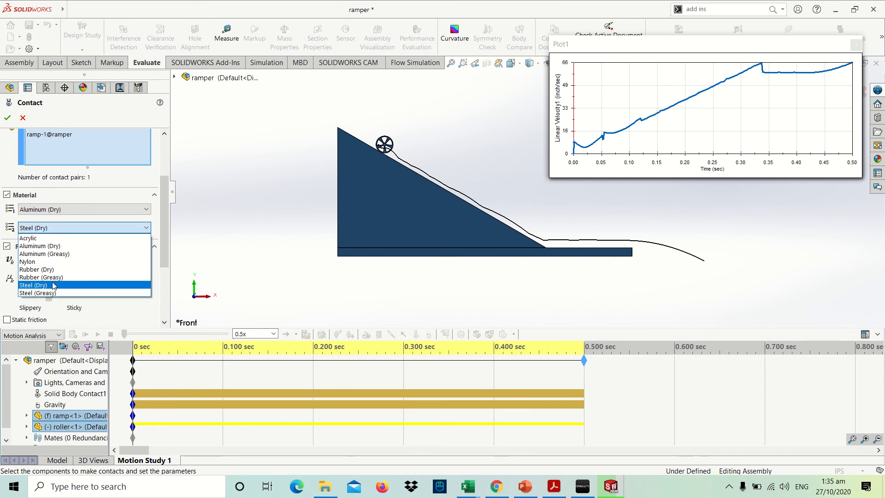
pyautogui.click(58, 278)
pyautogui.click(67, 231)
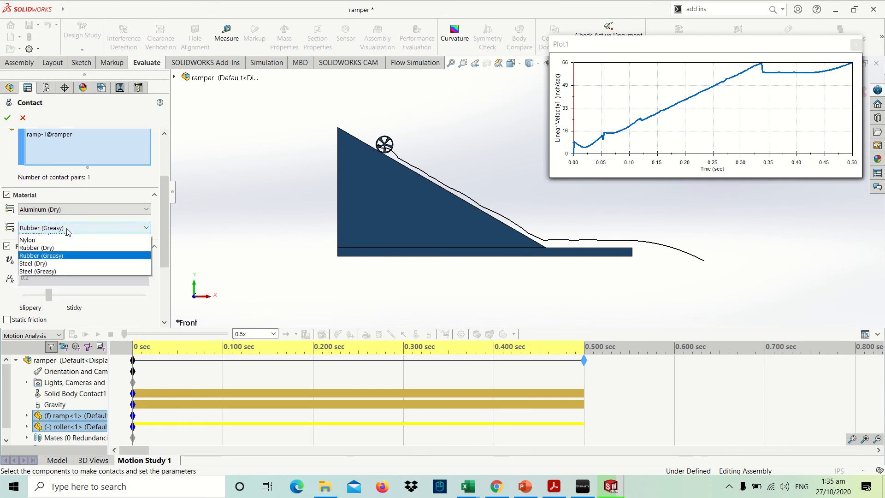
pyautogui.click(63, 244)
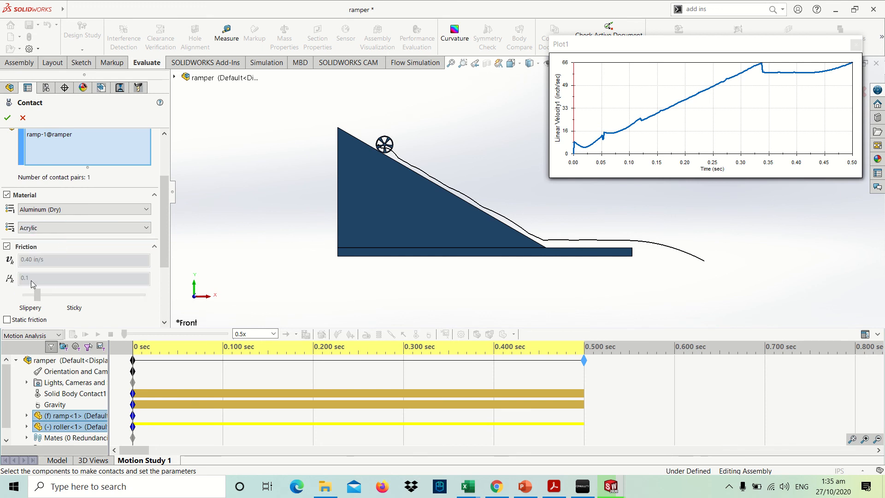
# Step: Set the contact's second material to Aluminum (Greasy), accept the contact settings and recalculate the motion study
pyautogui.click(65, 229)
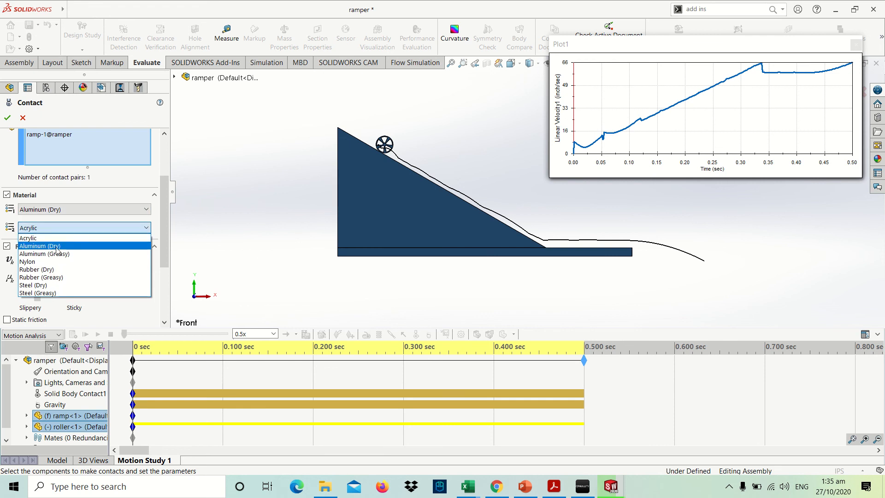
pyautogui.click(58, 254)
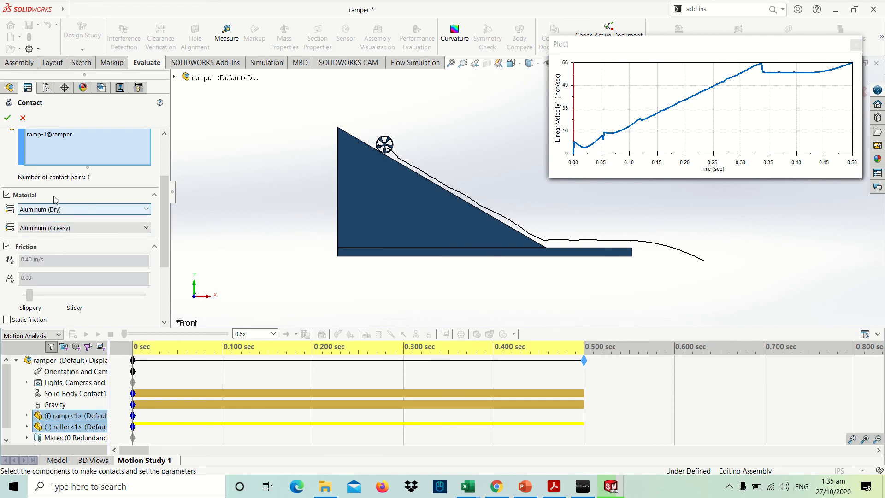
pyautogui.click(7, 118)
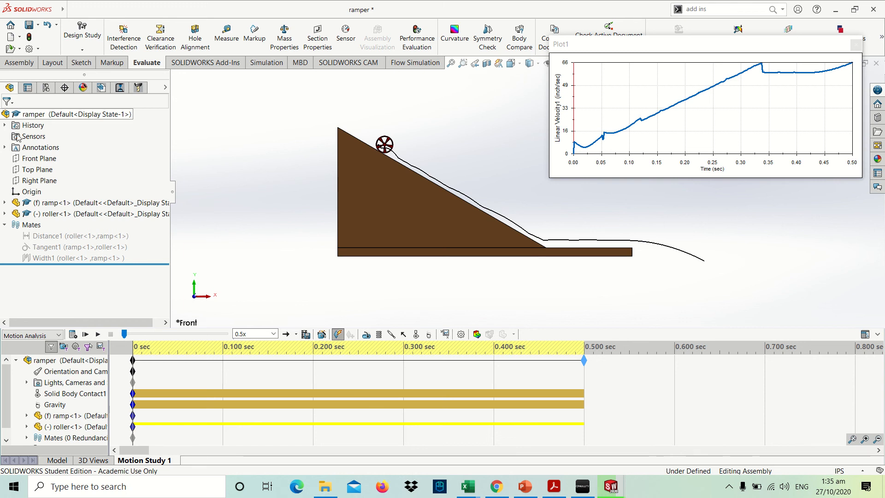
pyautogui.click(73, 334)
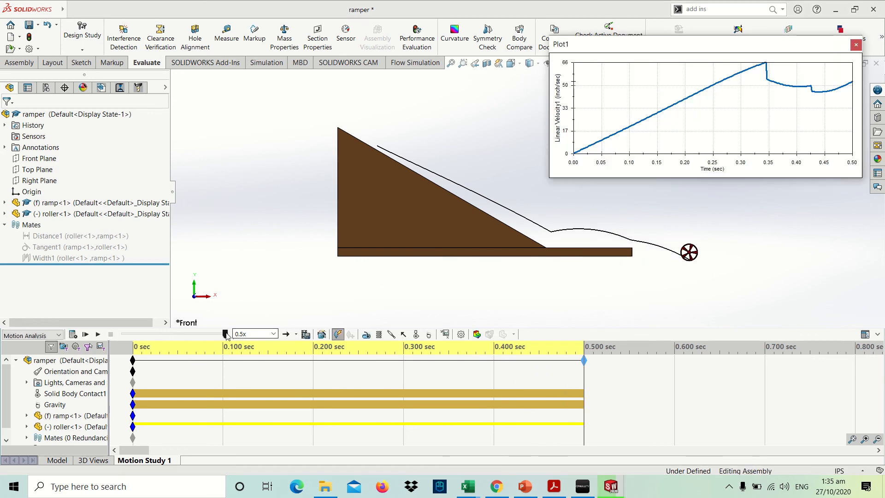
# Step: Set the solid body contact's second material to Rubber (Dry), accept the contact settings and recalculate the motion study
pyautogui.rightClick(69, 393)
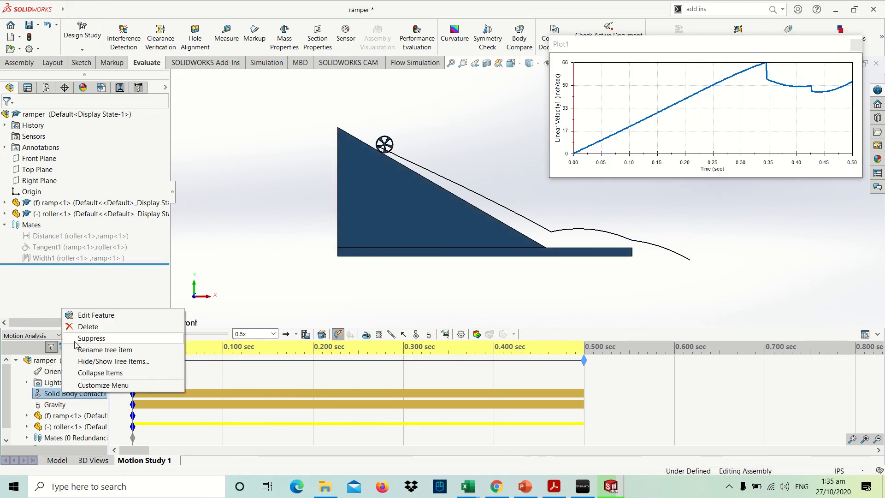
pyautogui.click(90, 316)
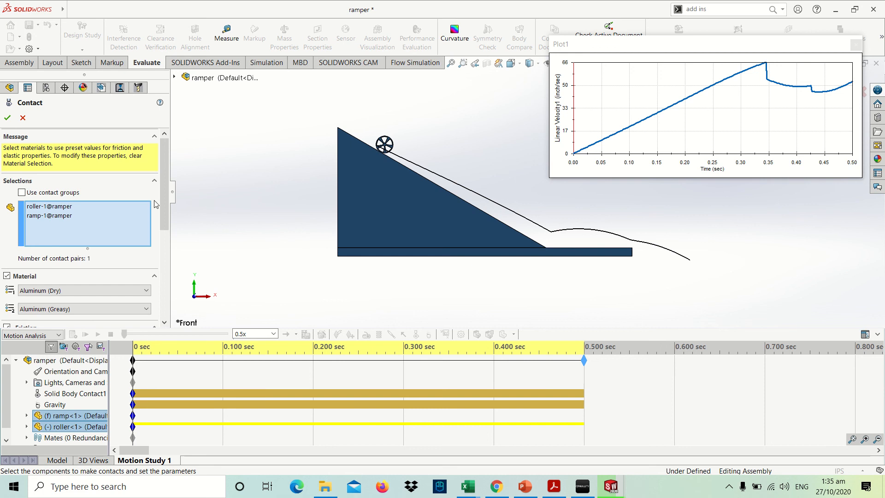
pyautogui.scroll(-3, 161, 221)
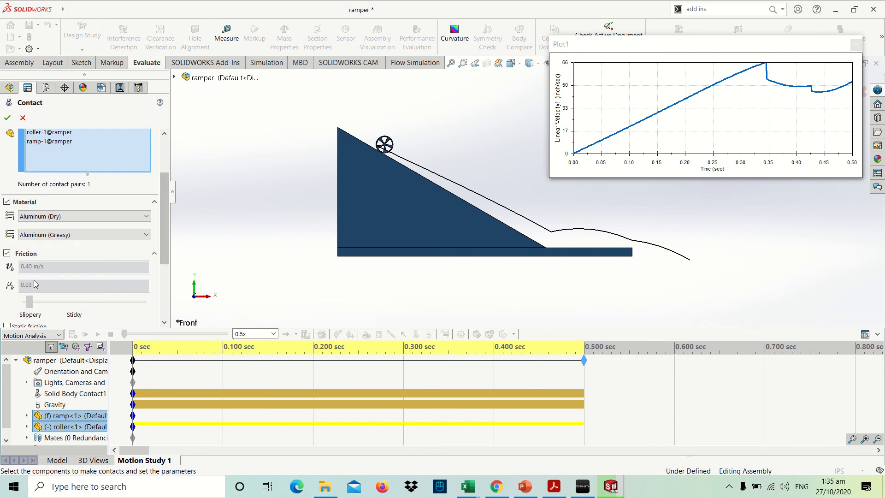
pyautogui.click(53, 235)
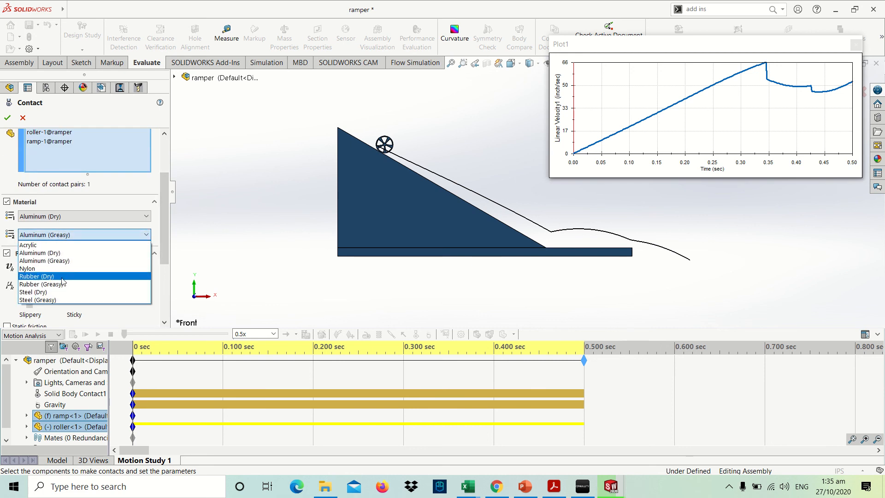
pyautogui.click(62, 277)
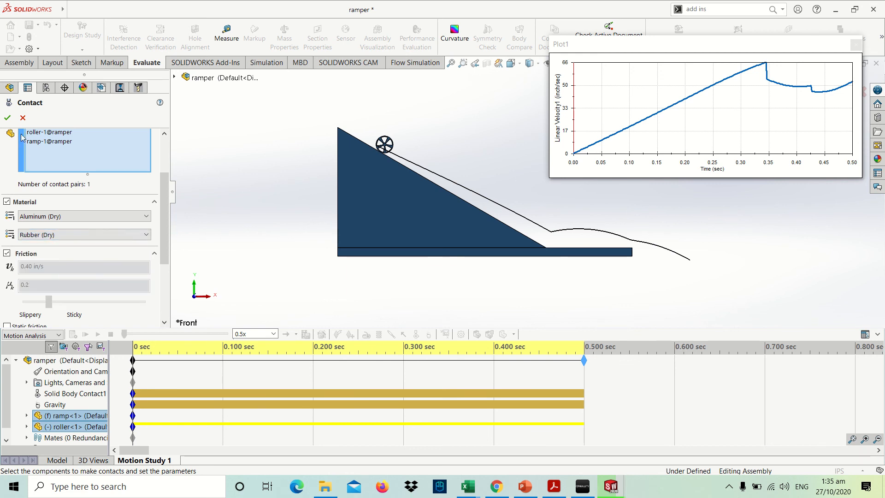
pyautogui.click(8, 118)
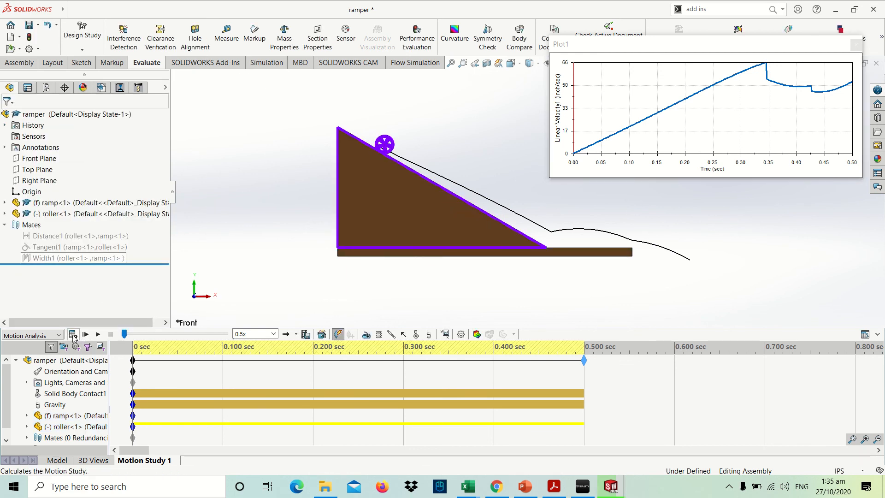
pyautogui.click(73, 335)
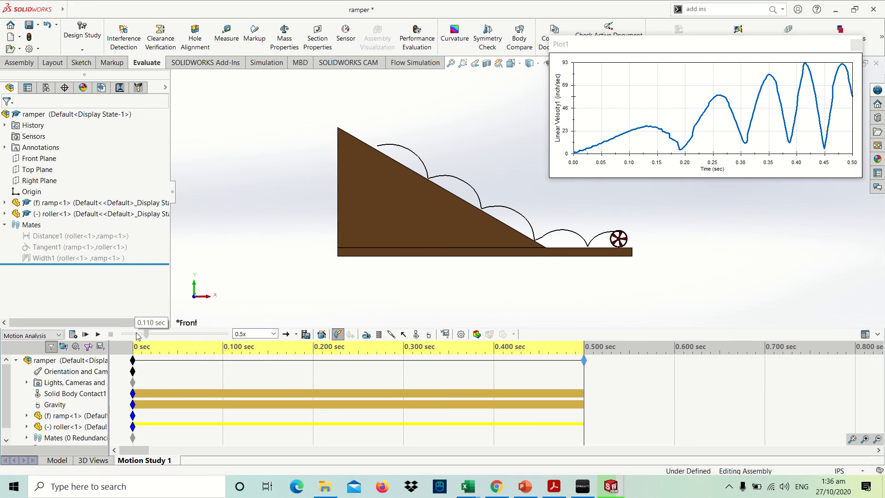
# Step: Rewind the motion study, play the roller animation from the start and move the velocity plot window slightly lower
pyautogui.moveTo(138, 336); pyautogui.dragTo(124, 335)
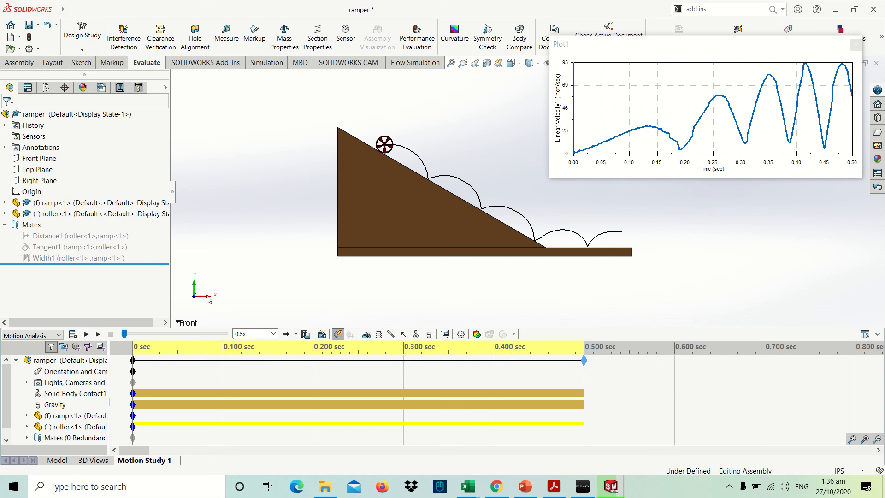
pyautogui.click(86, 334)
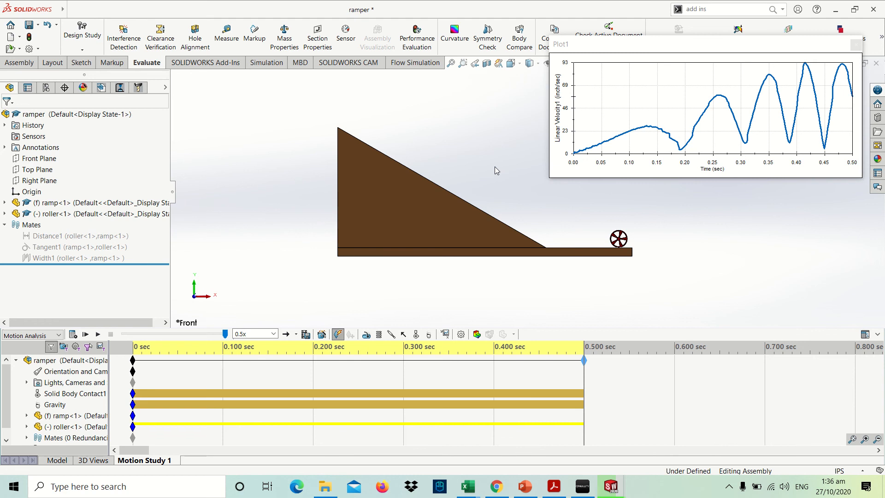
pyautogui.moveTo(658, 55); pyautogui.dragTo(661, 78)
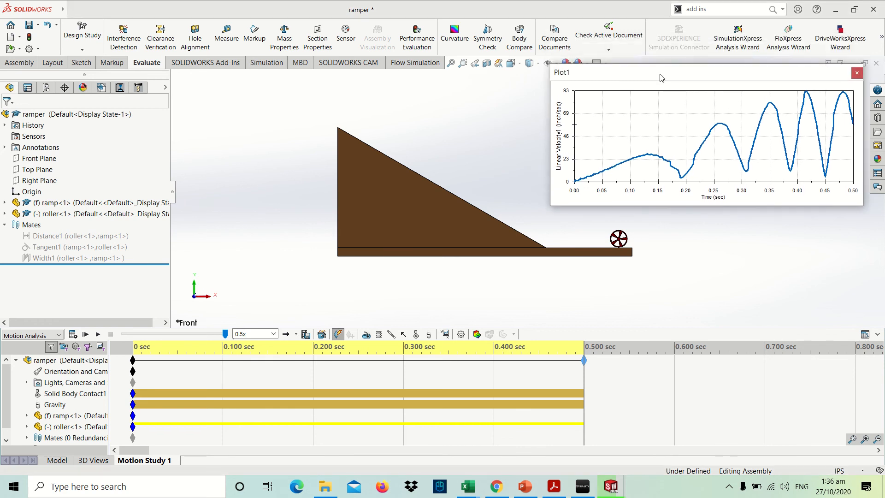
pyautogui.moveTo(490, 2)
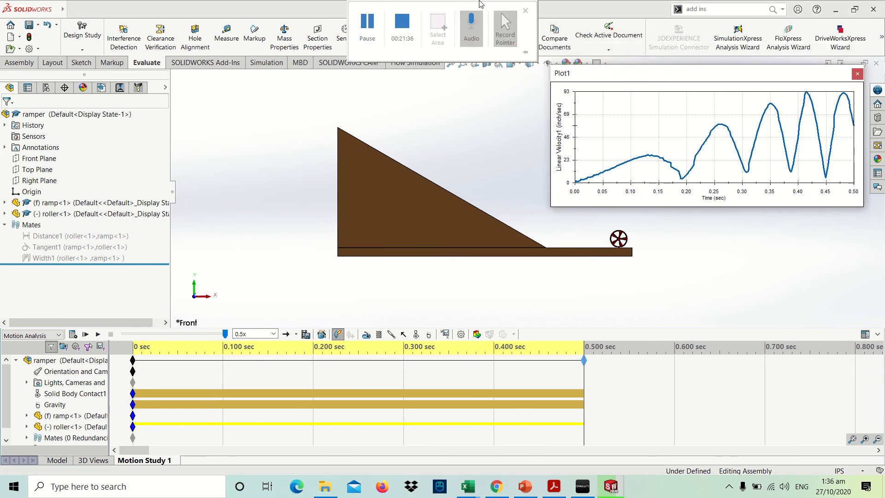